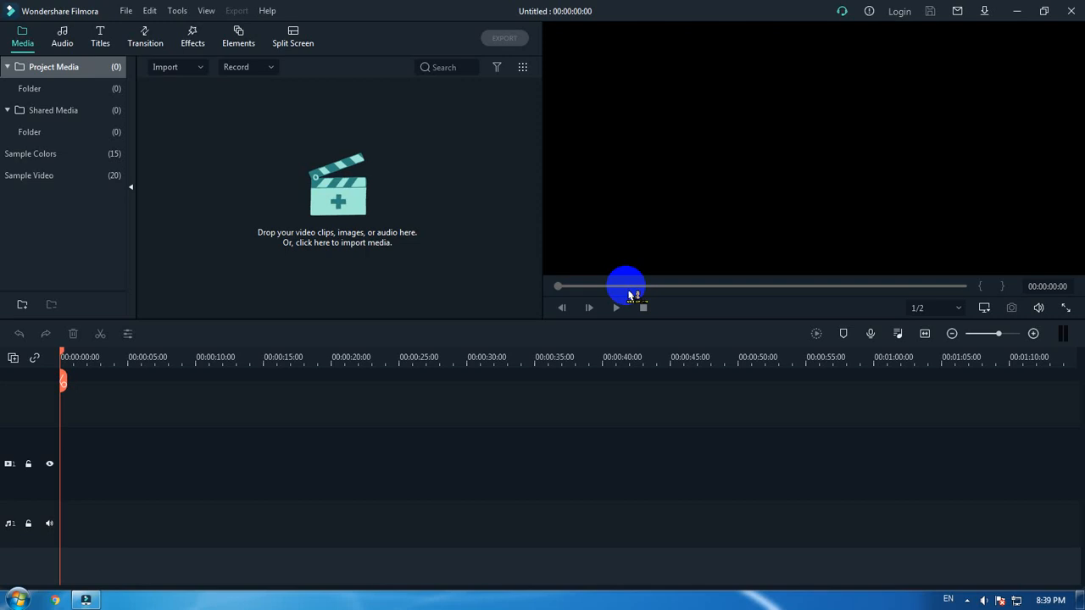
- Add the Black sample color to the first video track at the start of the timeline
left_click(377, 46)
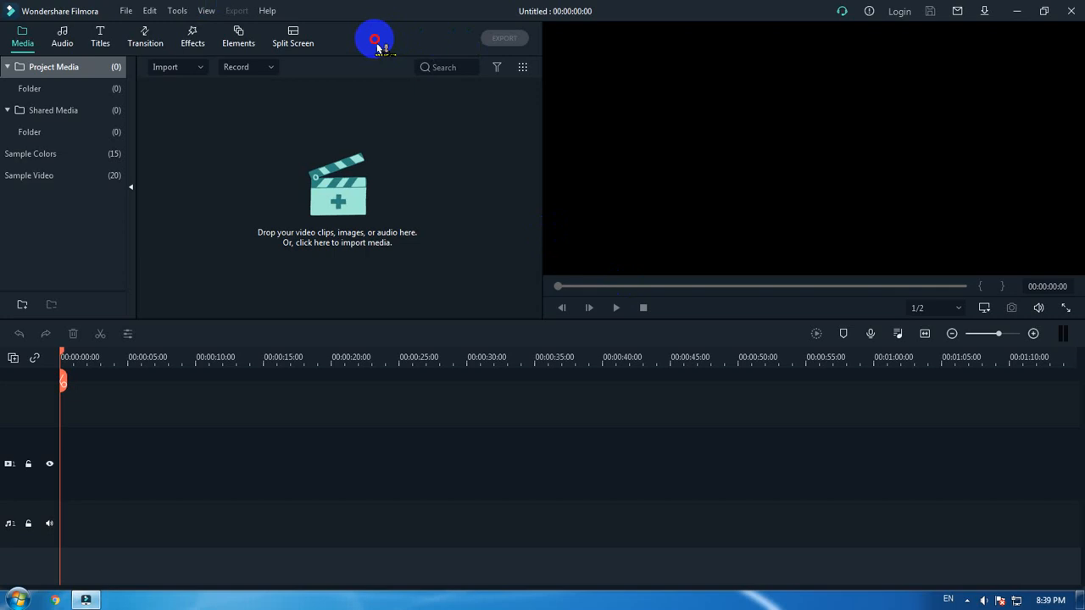
left_click(56, 165)
left_click(207, 140)
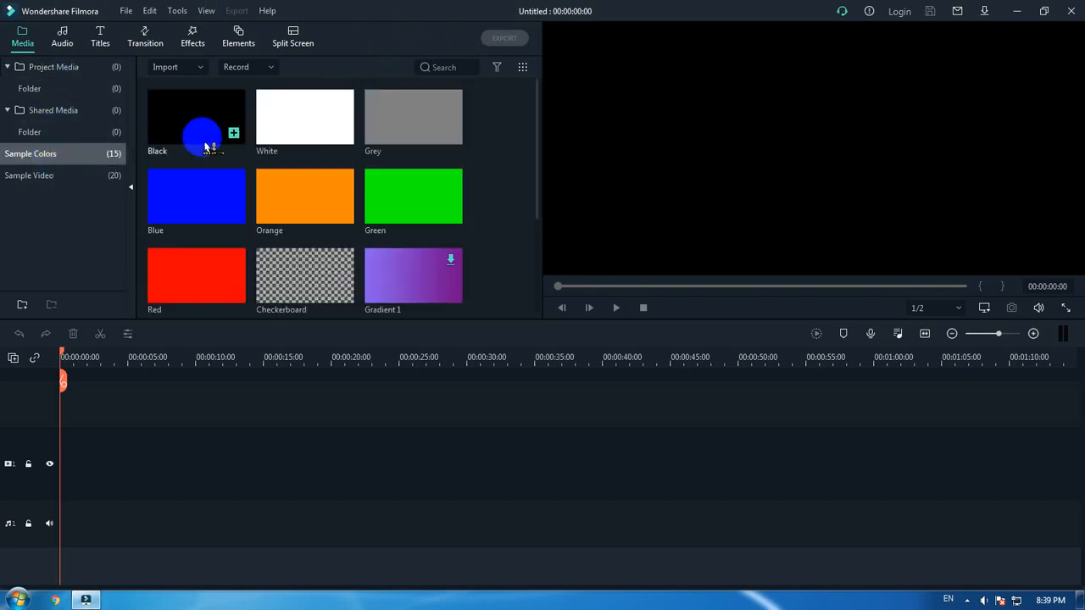
left_click_drag(193, 116, 69, 474)
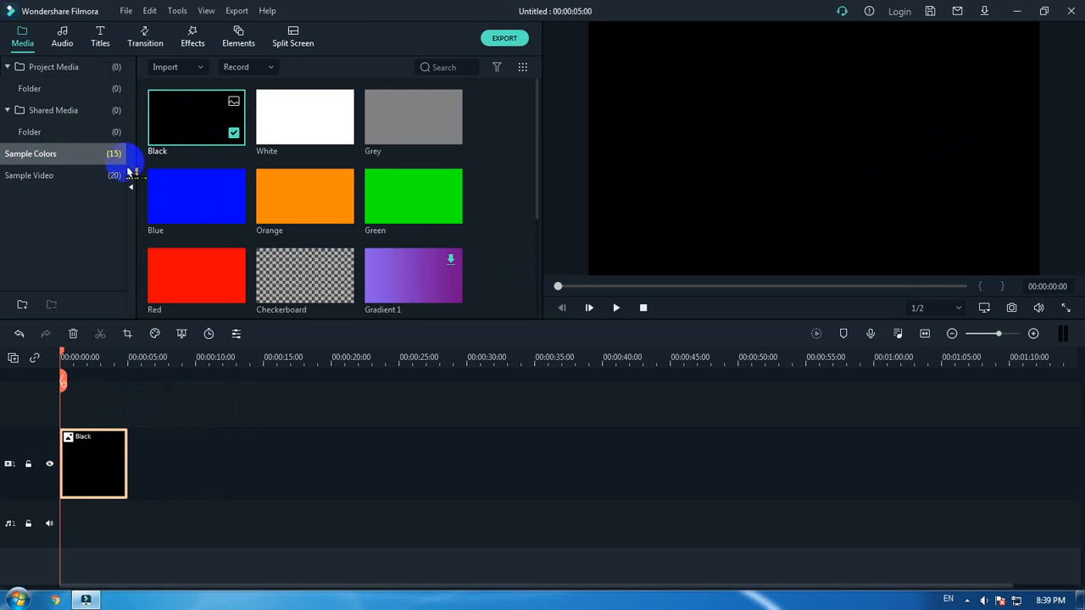
- Place the Default Title on a track above the black clip, at the start of the timeline
left_click(102, 37)
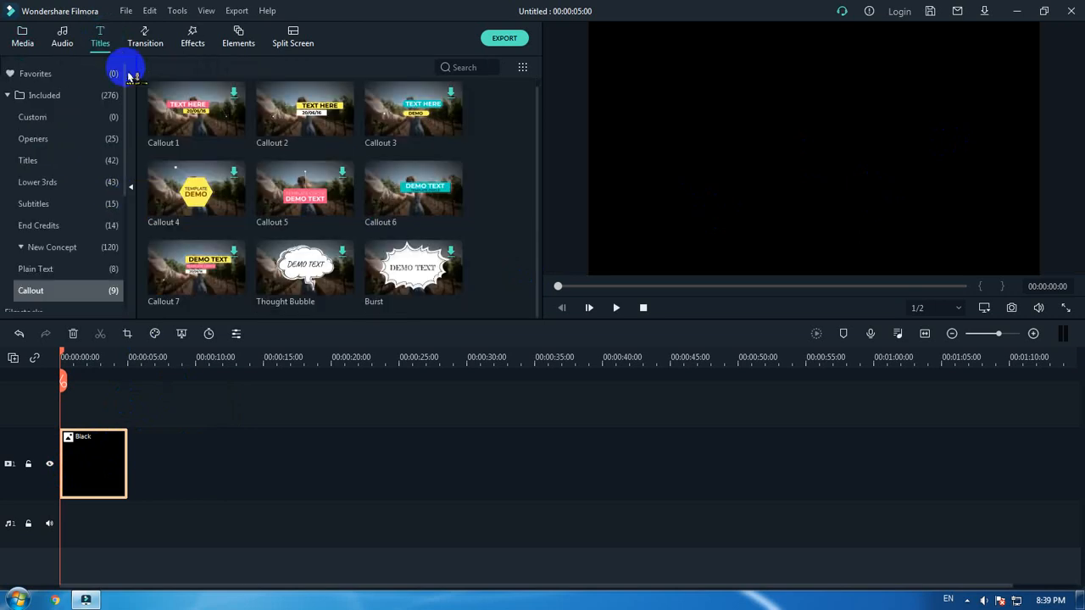
left_click(36, 160)
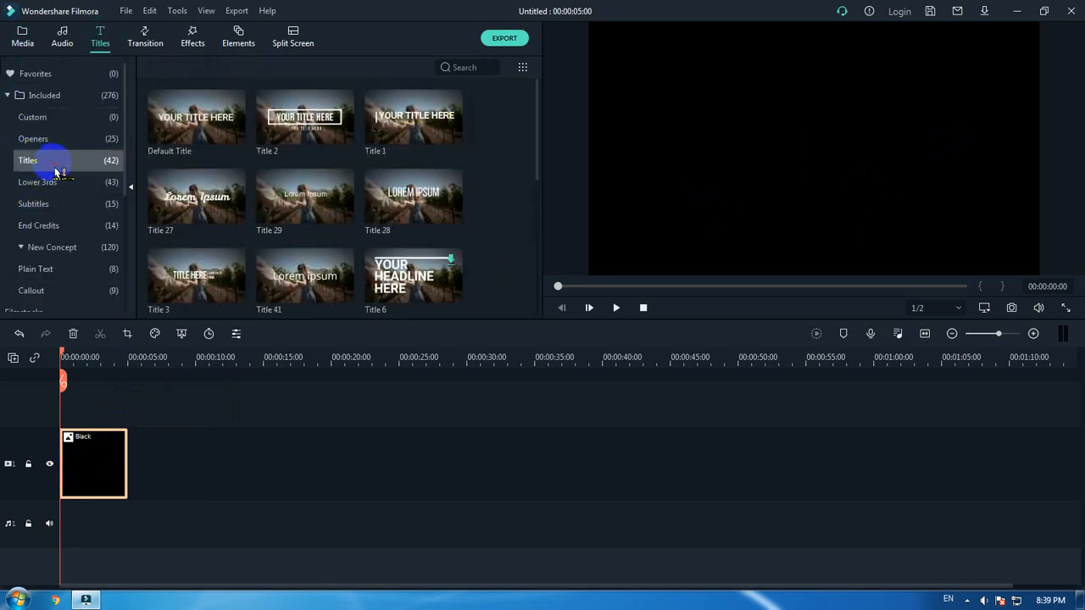
left_click_drag(188, 116, 83, 419)
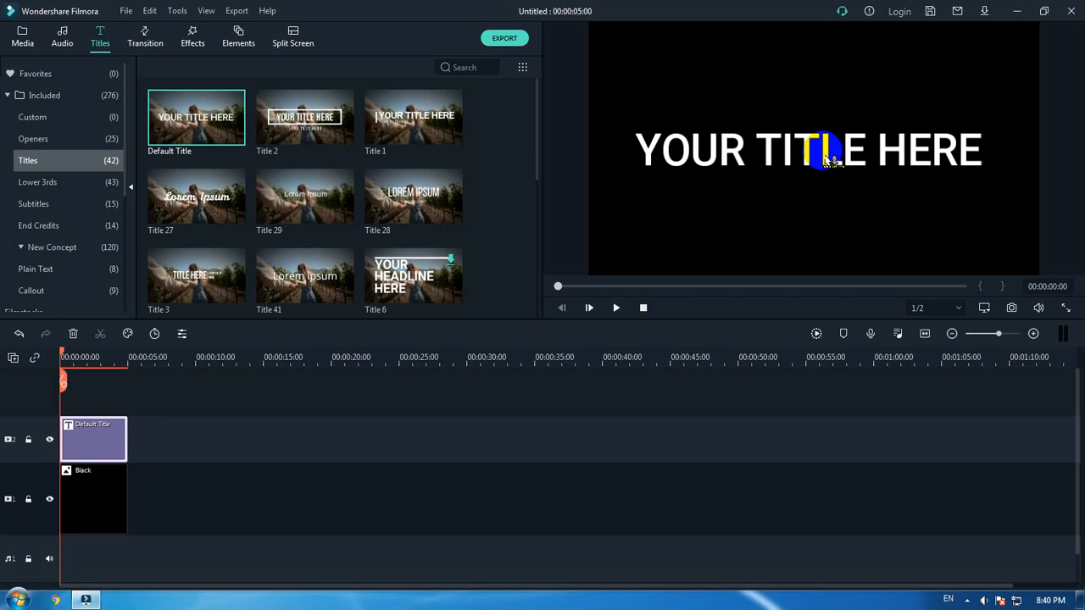
- Replace the default title's placeholder text with "KhmerueTeams"
double_click(106, 446)
left_click(354, 139)
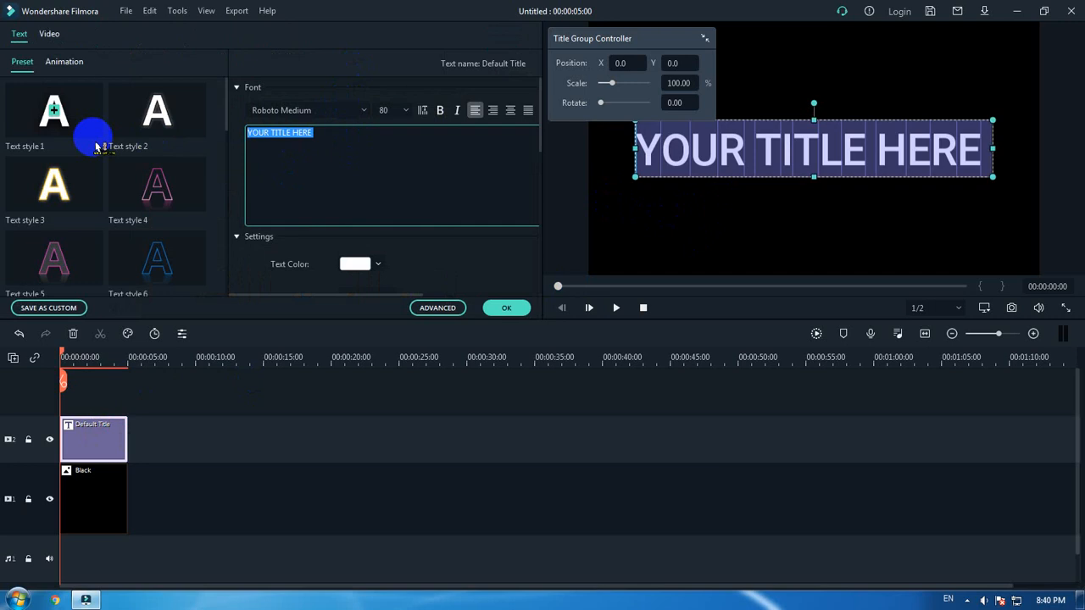
type("Khmer")
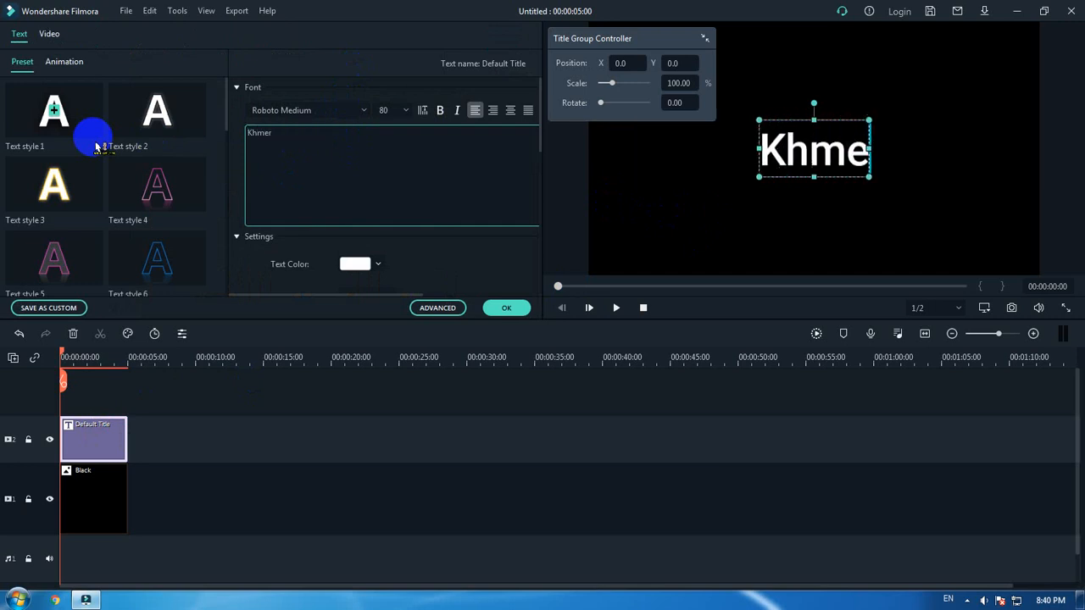
type("ueTeams")
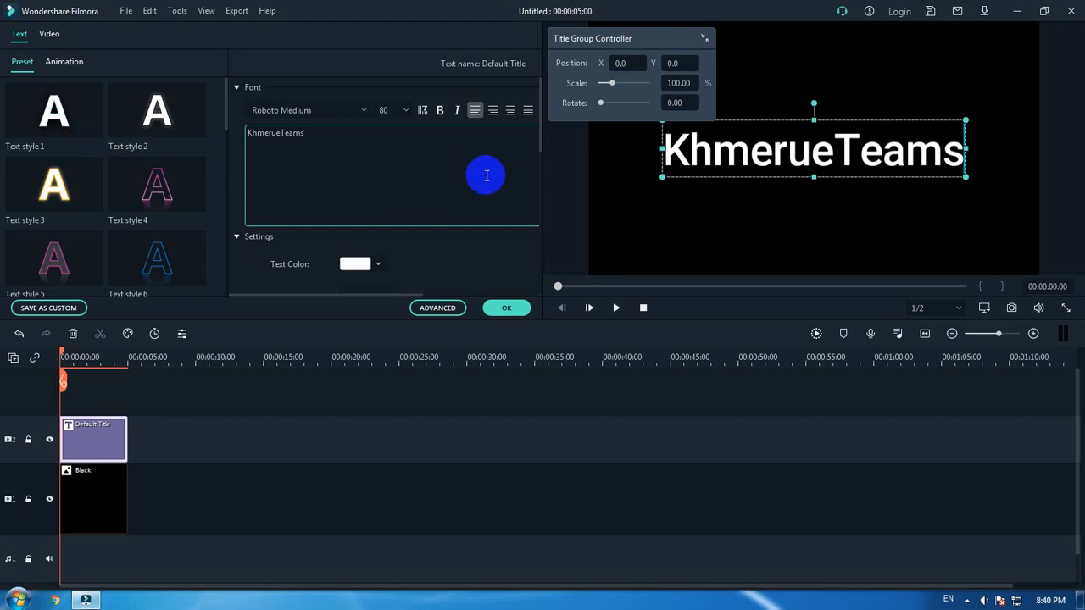
- Set the title's font to Impact at size 125 and apply the changes
left_click(332, 110)
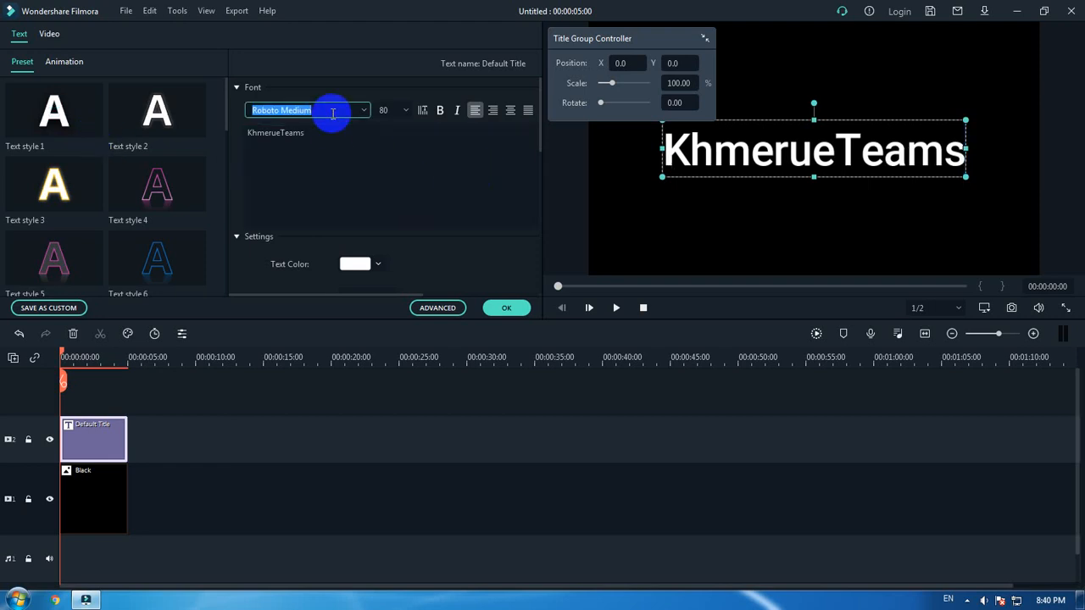
type("impact")
key("Return")
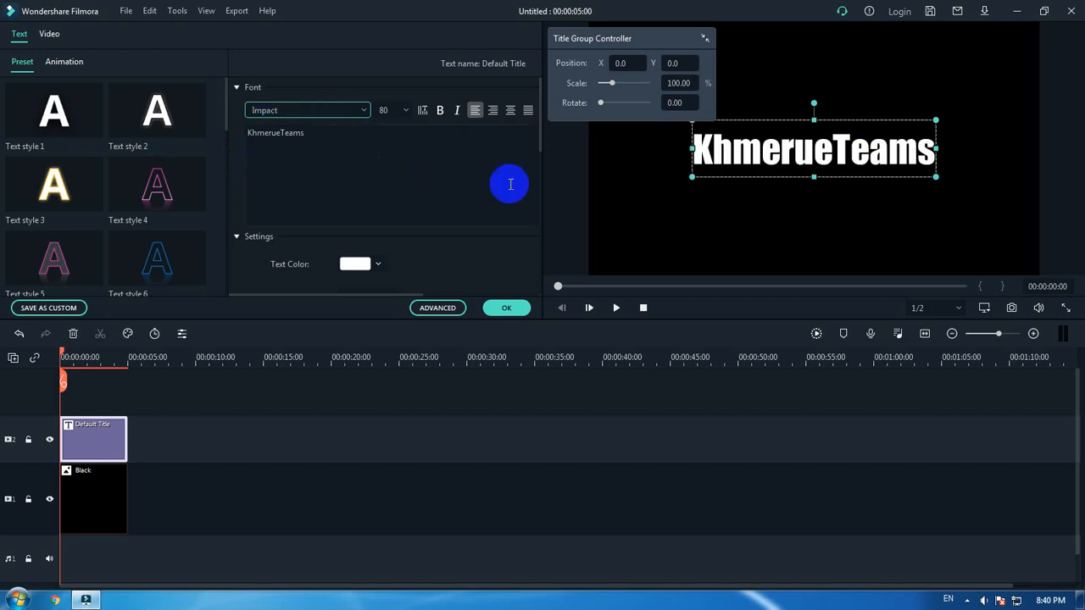
left_click(406, 116)
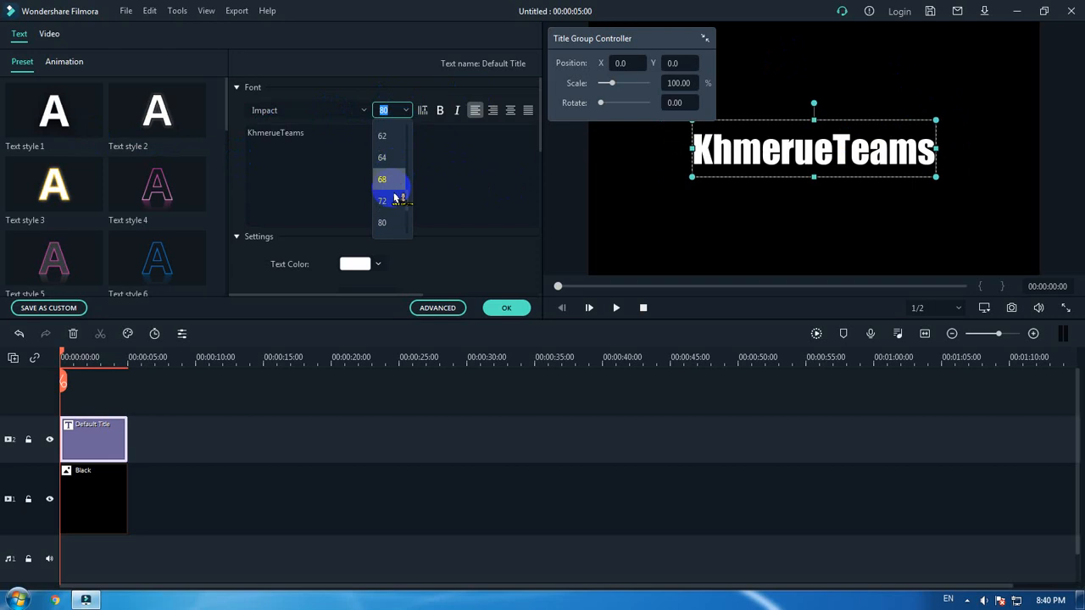
left_click(387, 158)
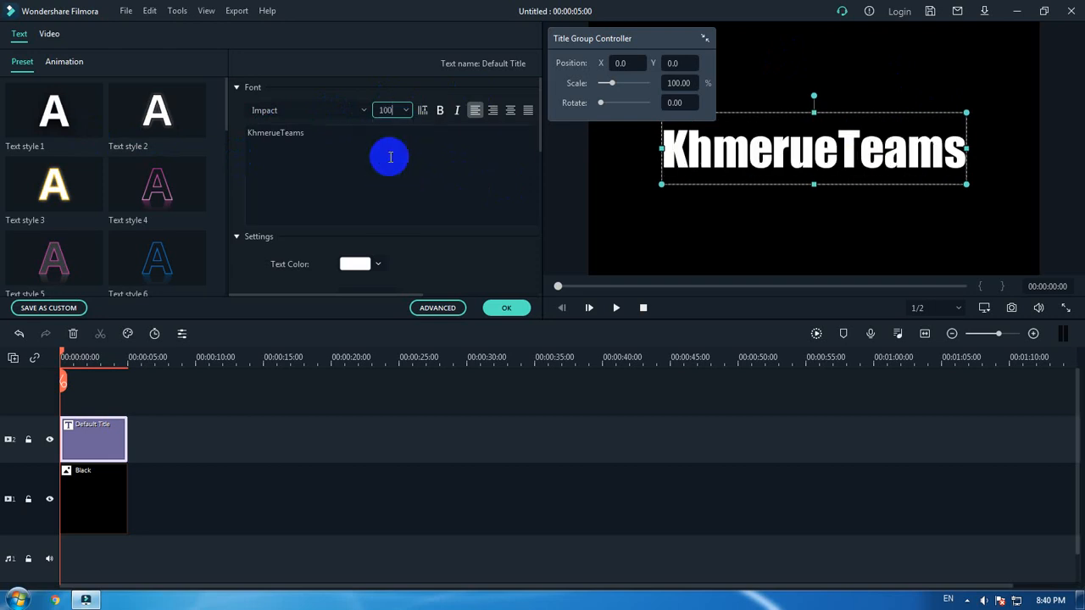
left_click(407, 110)
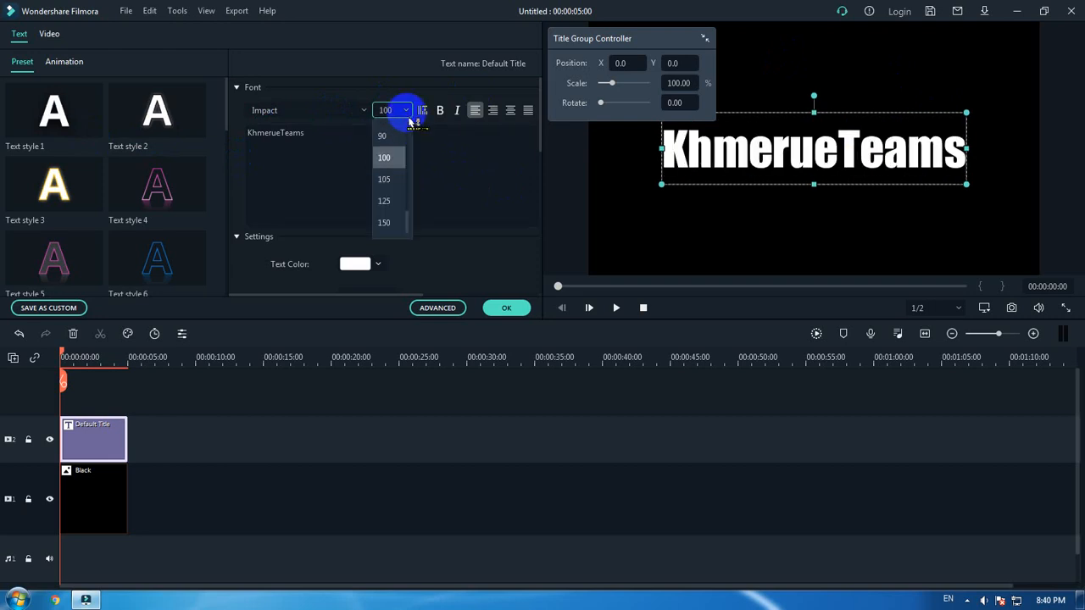
left_click(404, 206)
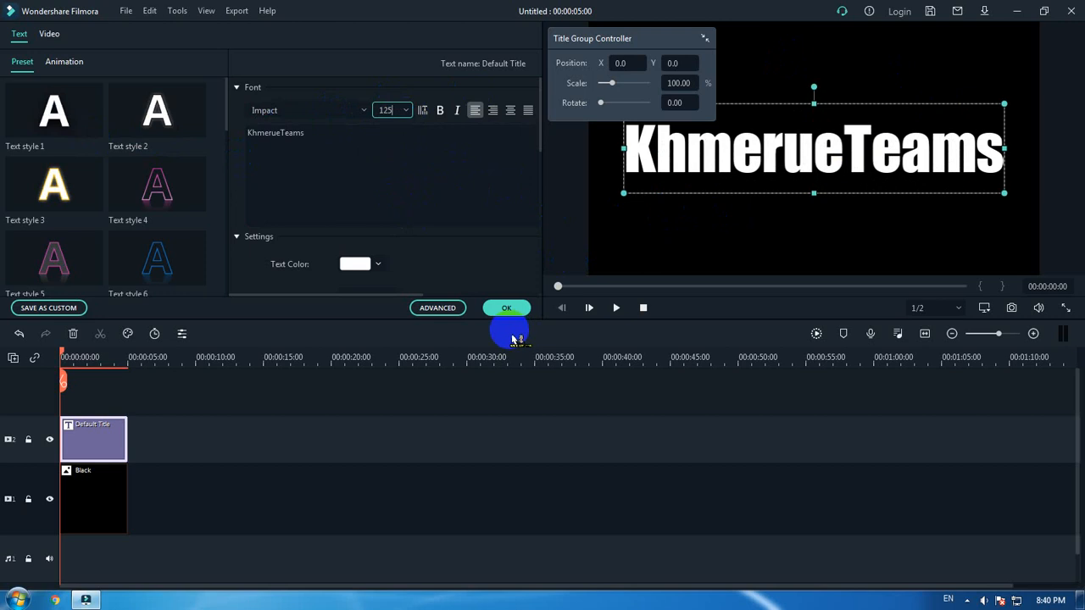
left_click(508, 308)
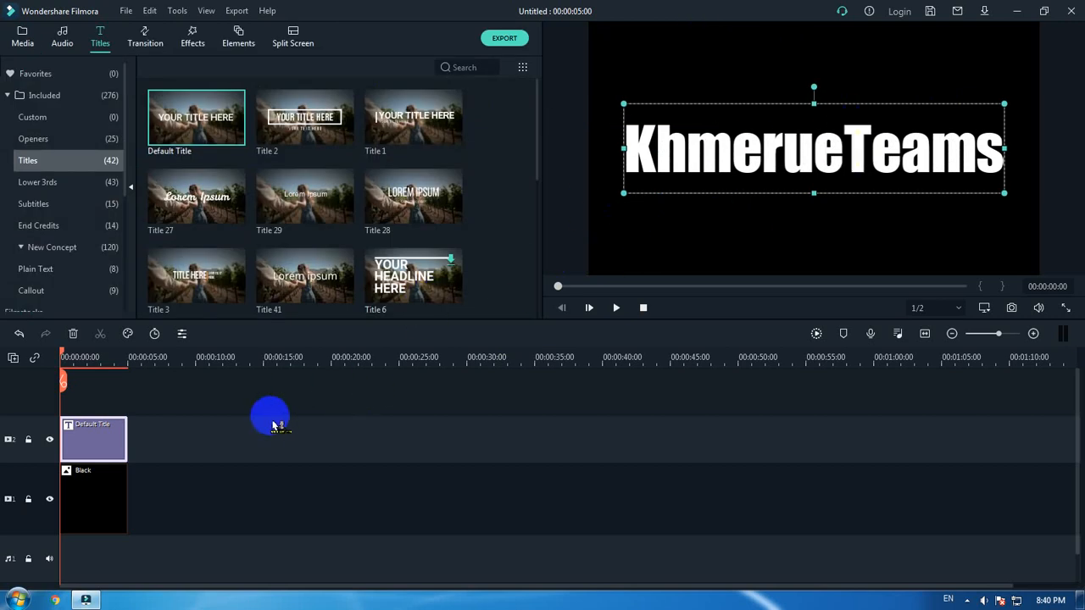
left_click_drag(167, 380, 97, 530)
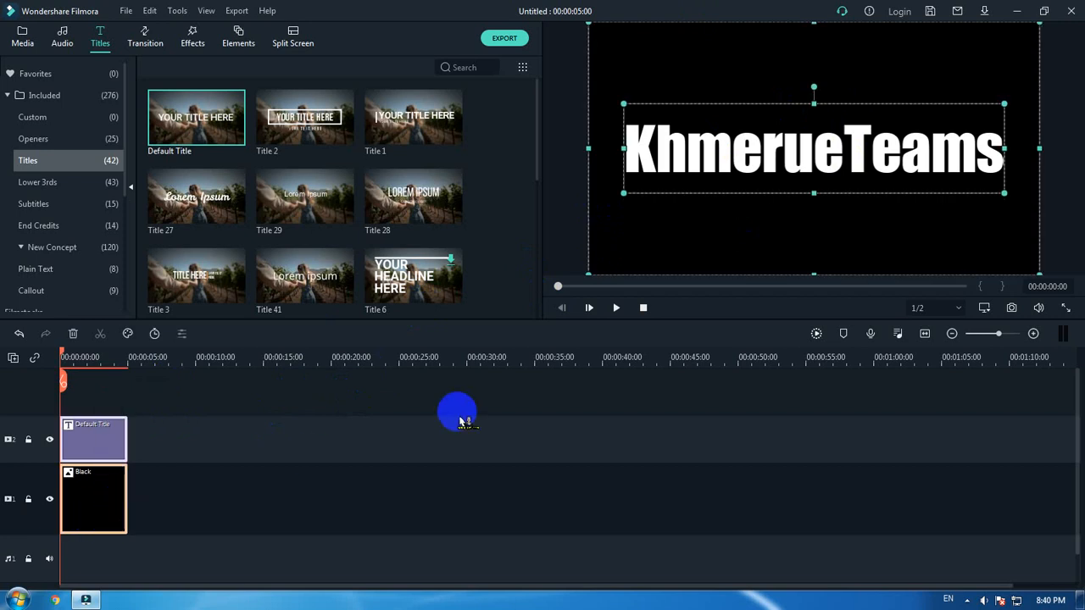
left_click(271, 398)
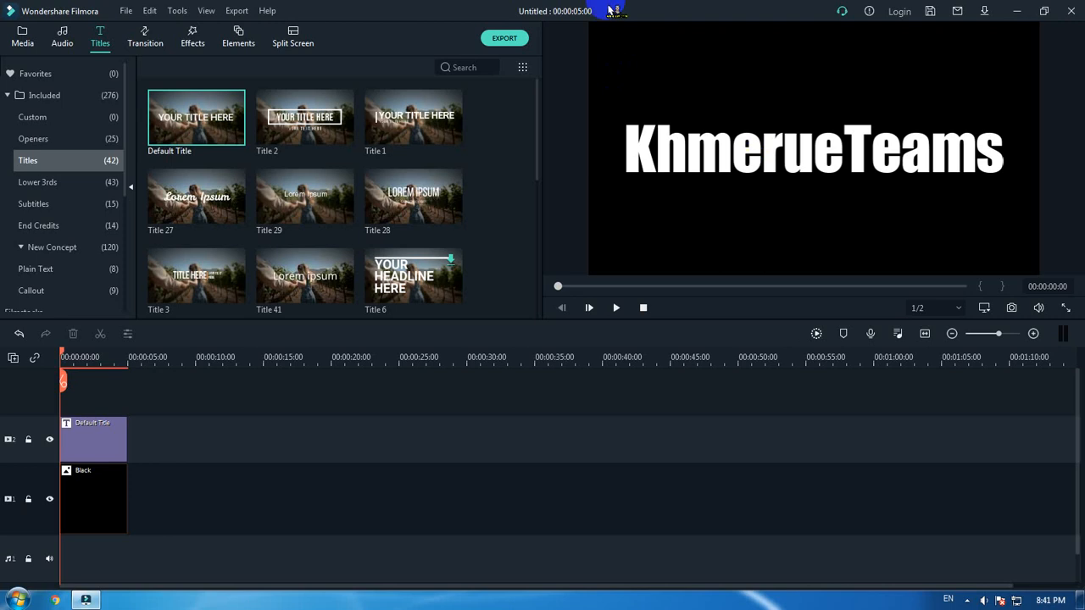
- Open the title in the advanced text editor and change its text fill type to Gradient Fill
left_click(90, 444)
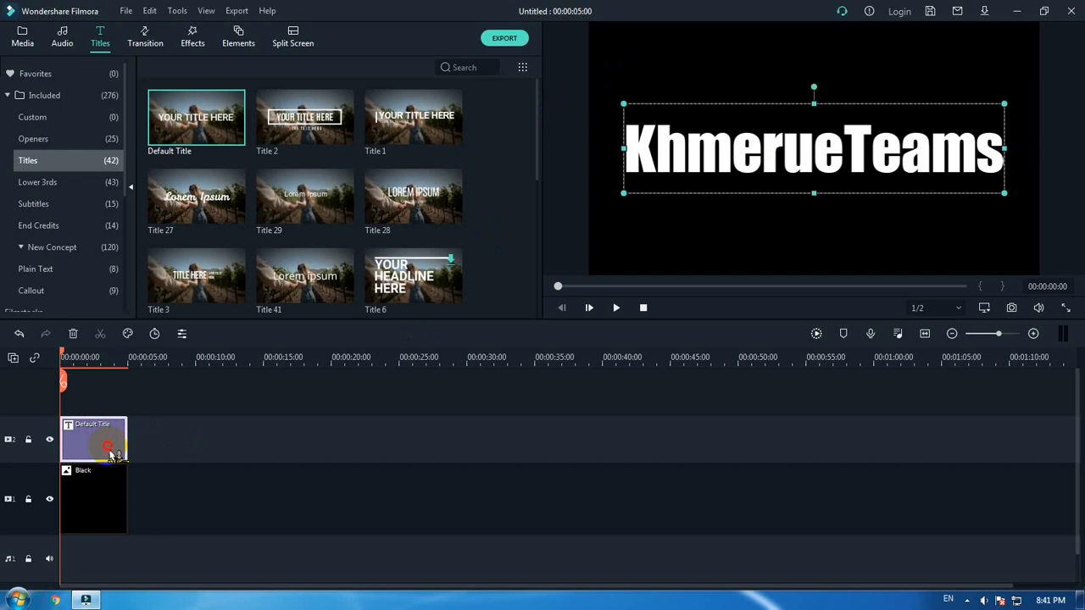
double_click(106, 444)
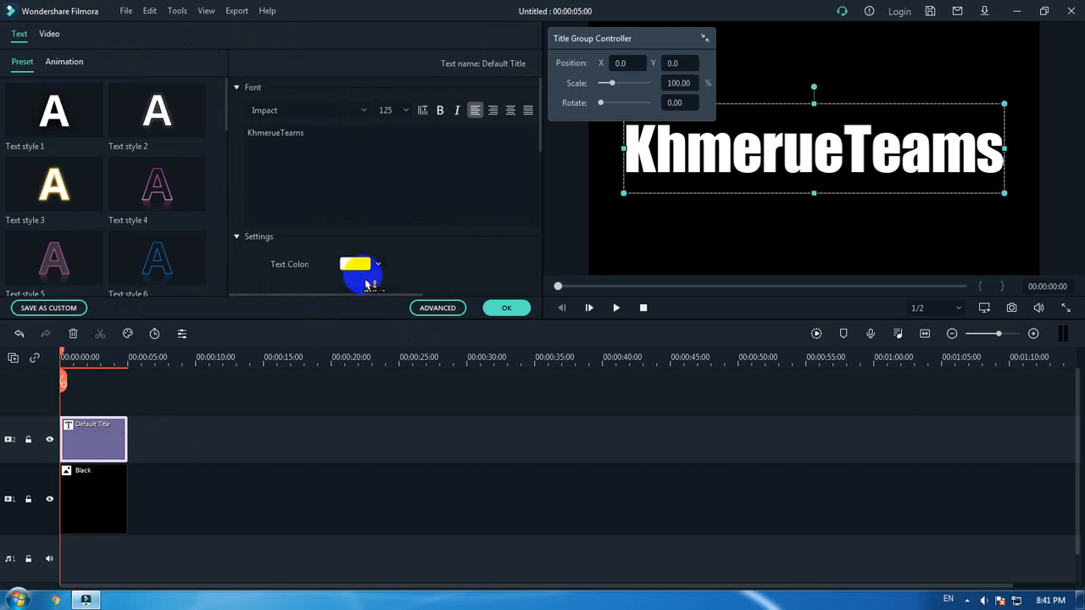
left_click(438, 308)
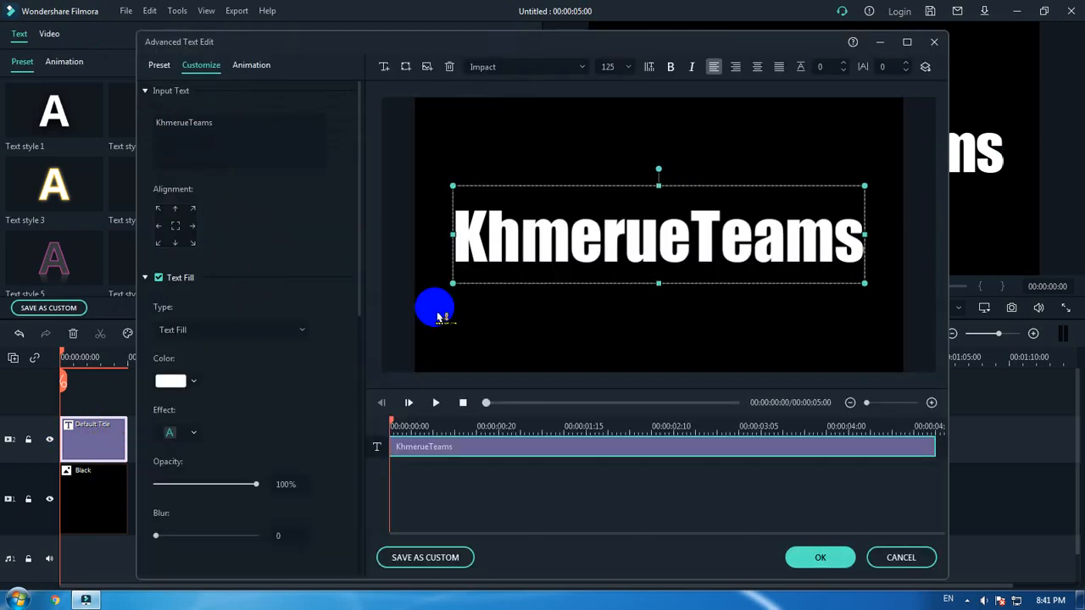
left_click_drag(315, 42, 229, 20)
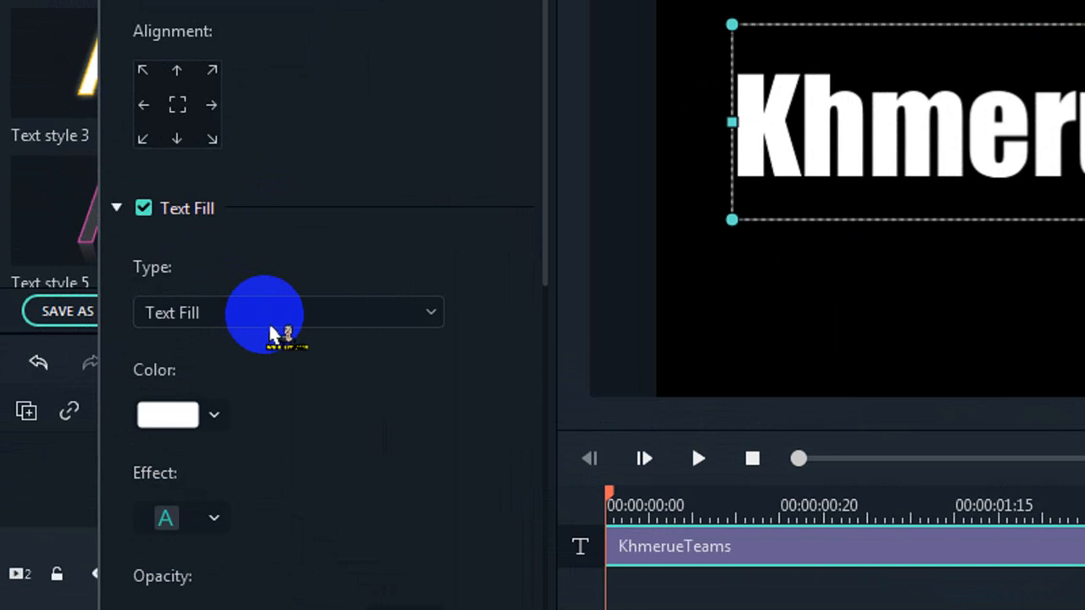
left_click(136, 314)
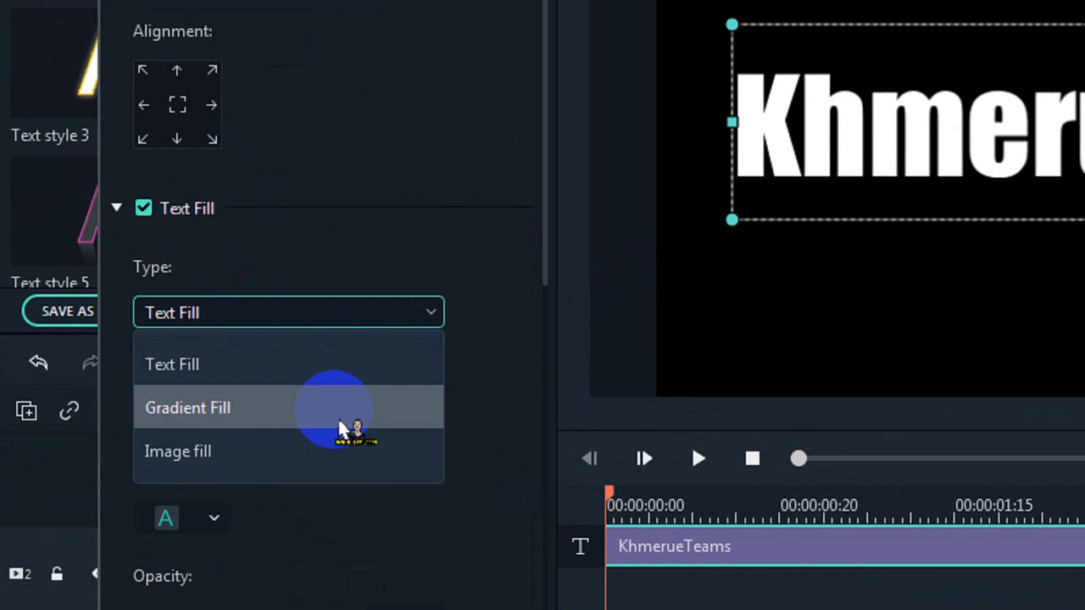
left_click(339, 424)
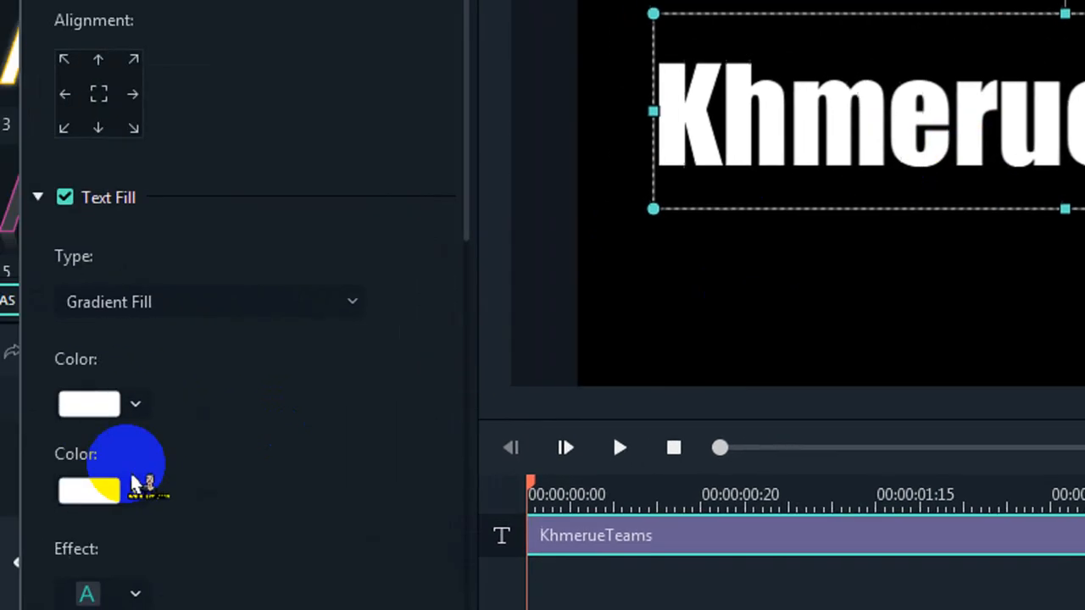
- Set the first gradient color of the title text to magenta #ff0bfb
left_click(135, 403)
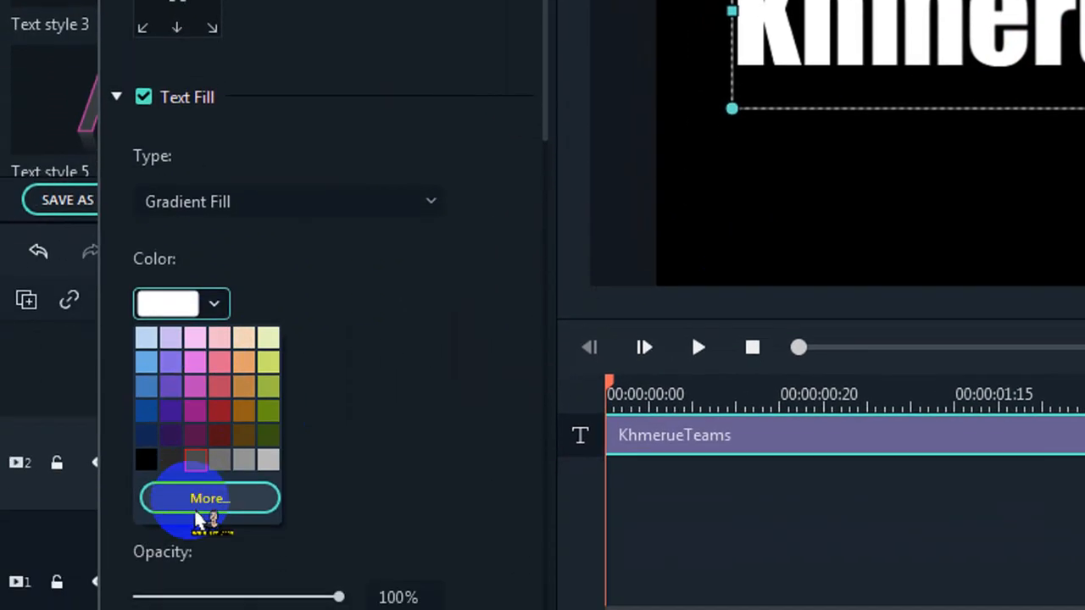
left_click(227, 474)
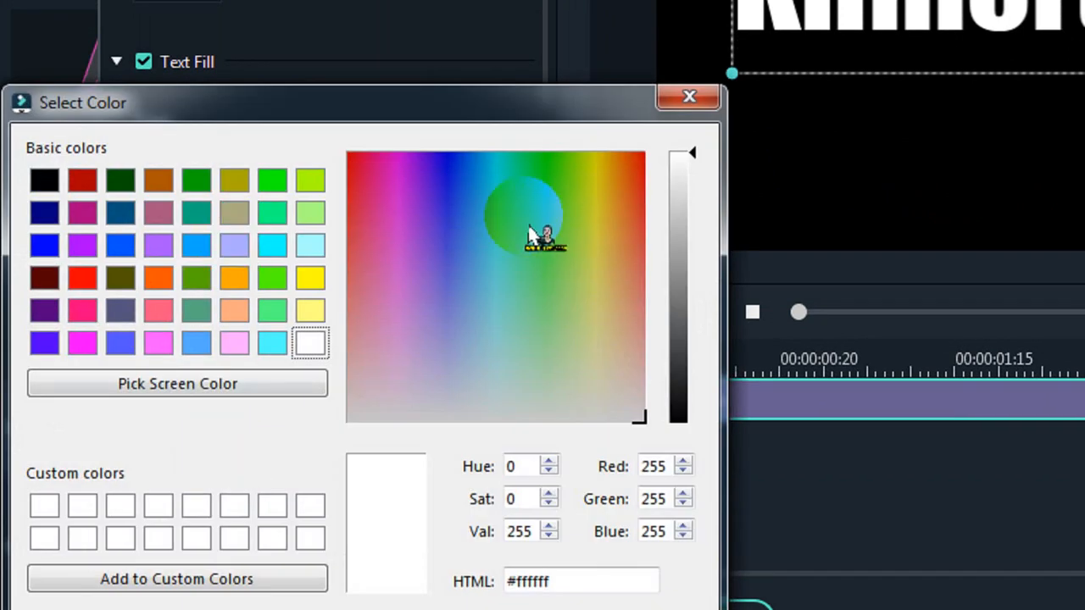
left_click(485, 163)
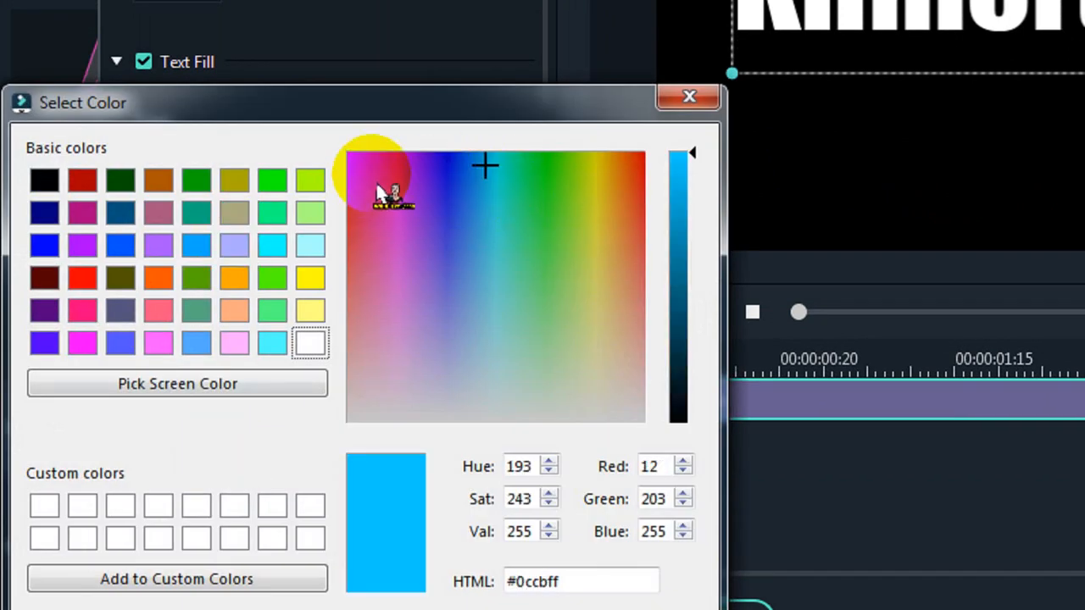
left_click(396, 165)
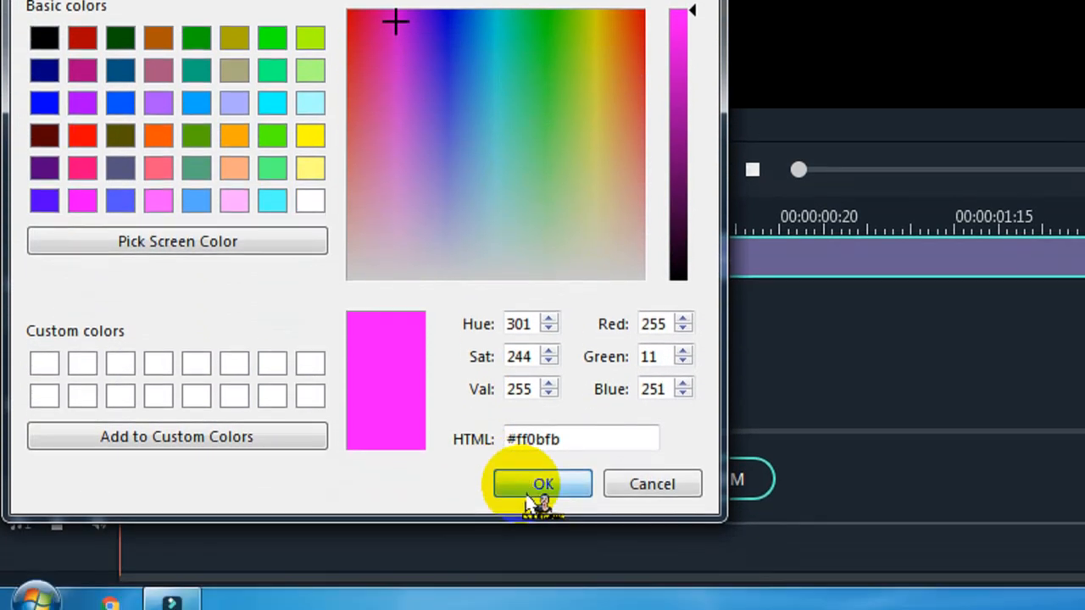
left_click(538, 484)
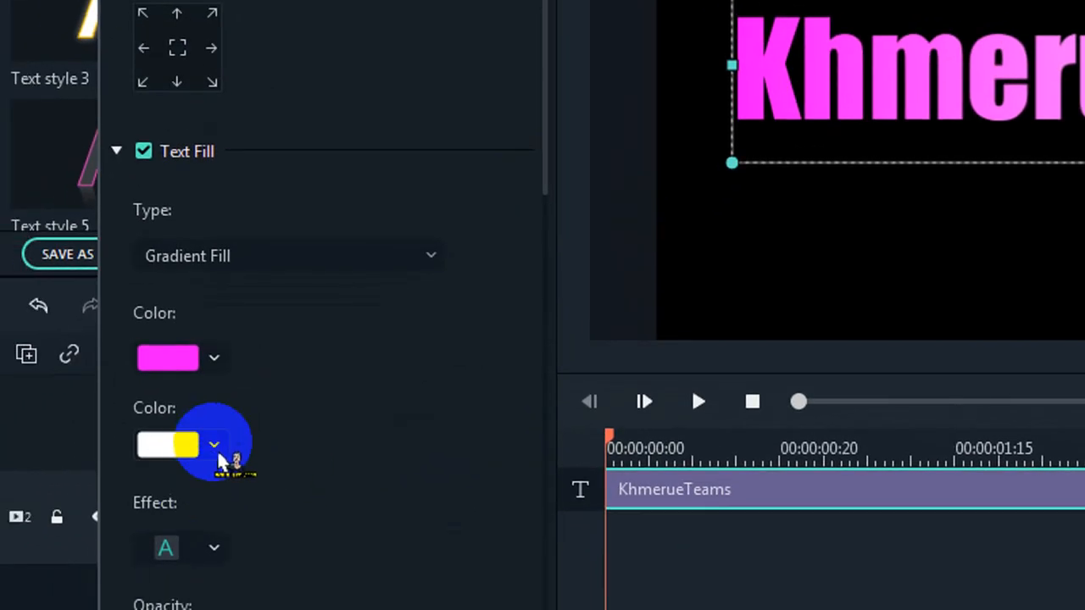
- Set the second gradient color of the title text to cyan #00ffff
left_click(215, 448)
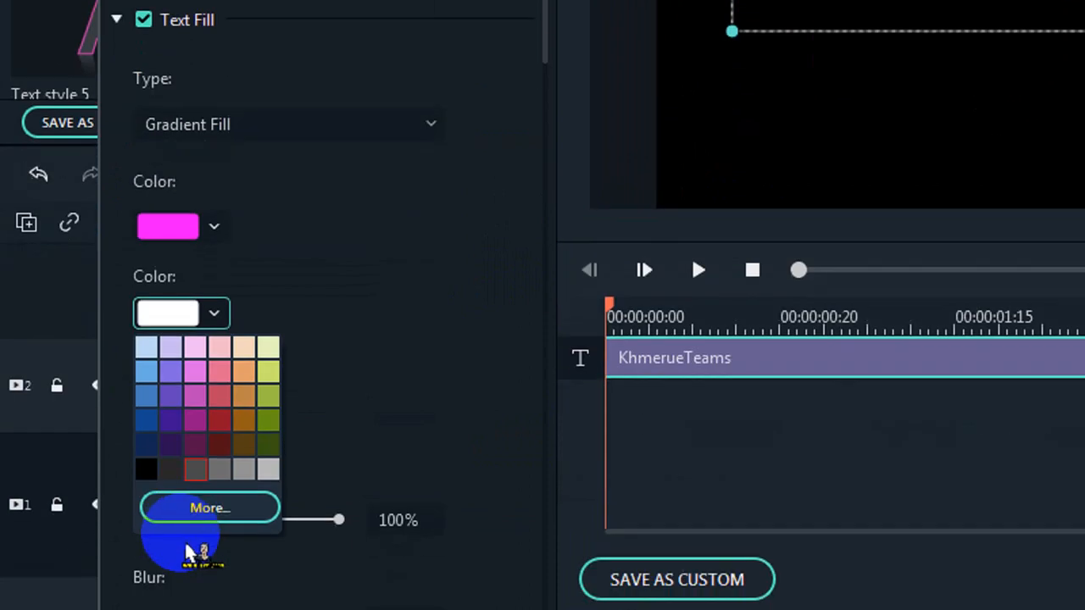
left_click(209, 473)
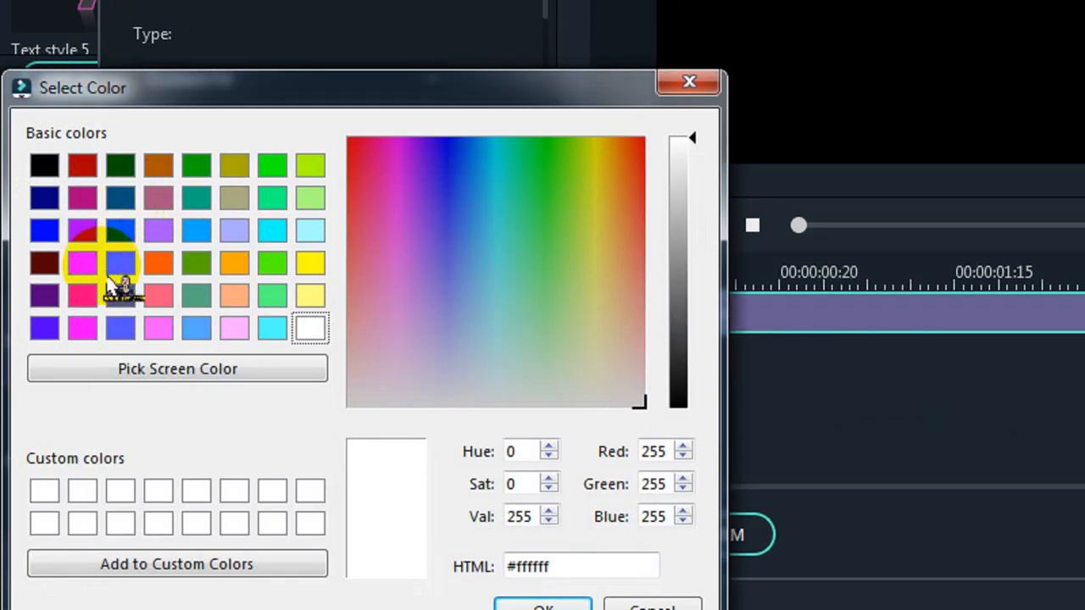
left_click(269, 236)
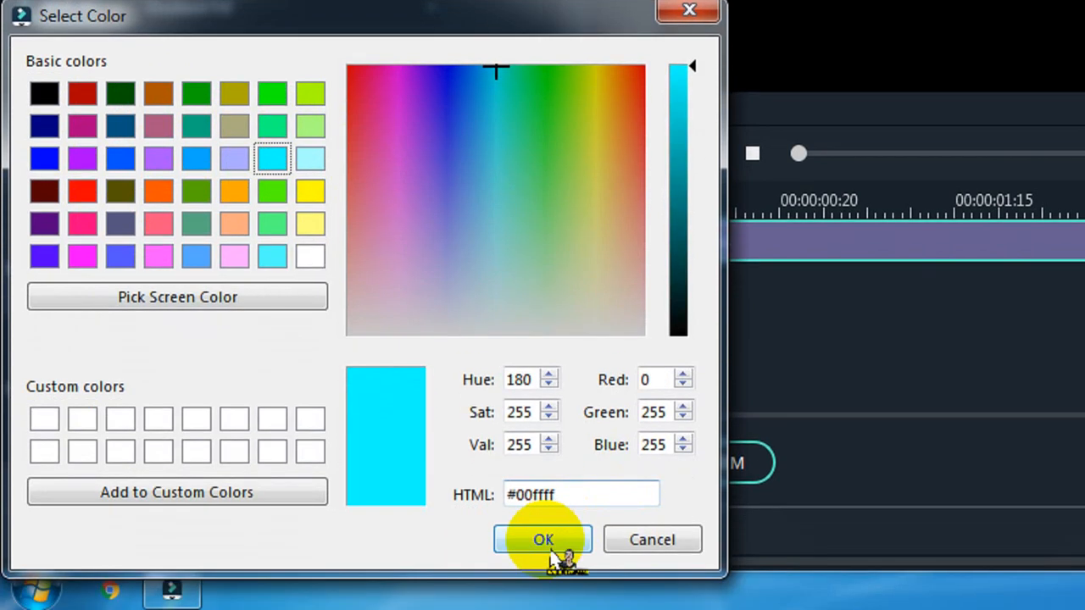
left_click(555, 606)
left_click(641, 322)
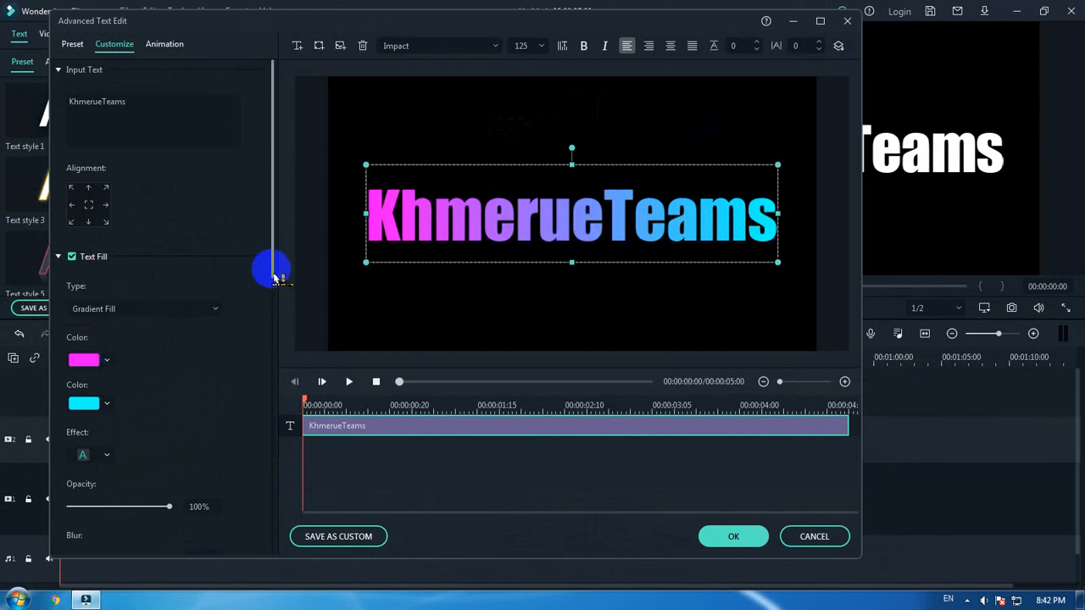
- Set the angle of the title's gradient fill to about 97°
left_click_drag(274, 278, 273, 368)
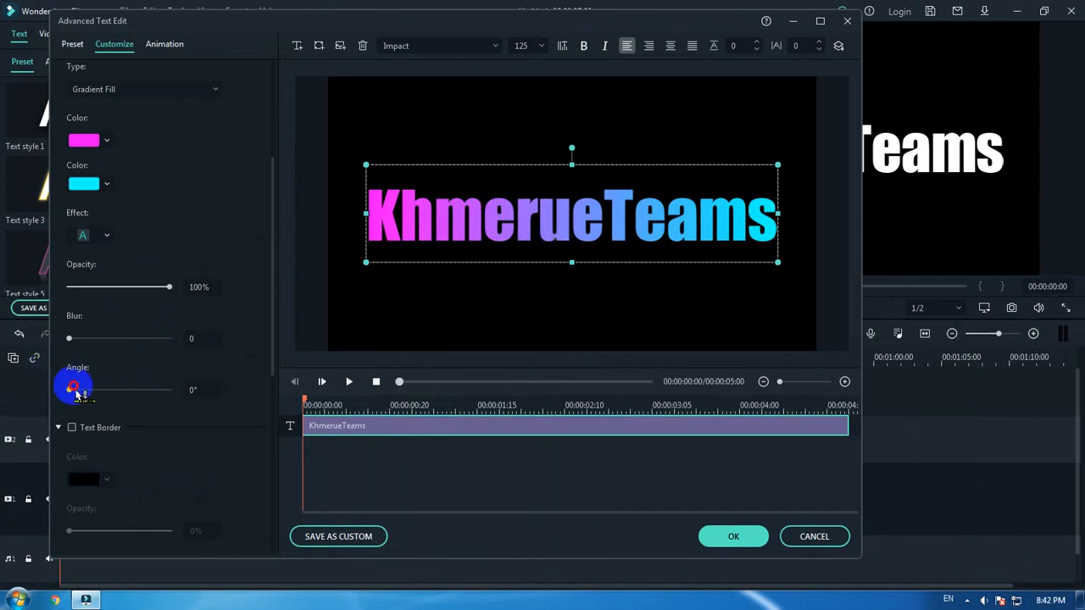
left_click_drag(71, 394, 100, 395)
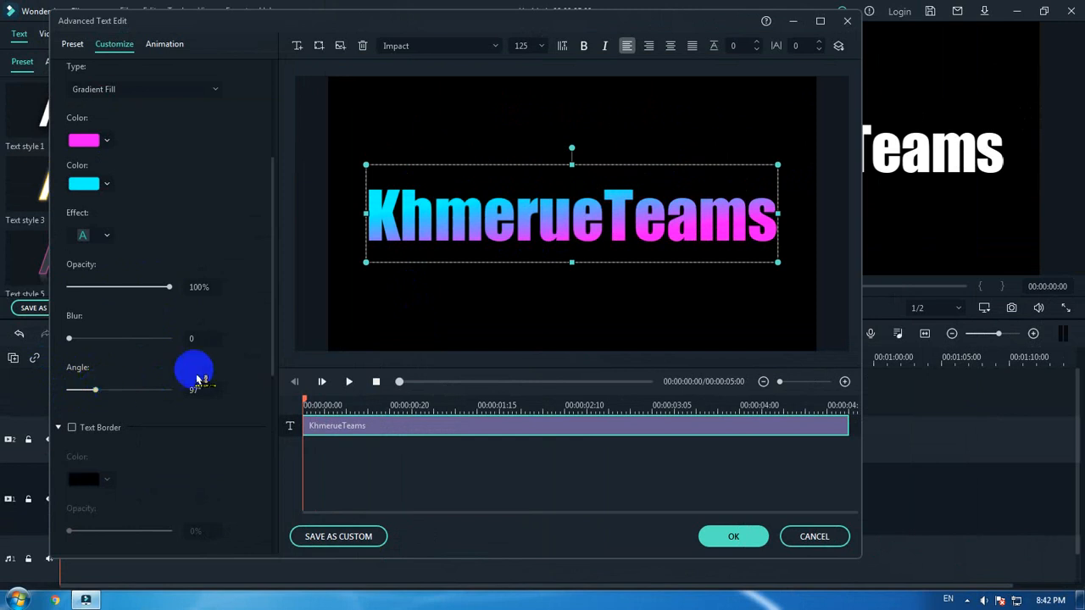
- Apply the gradient text styling to the title and collapse the Title Group Controller in the preview
left_click_drag(273, 317, 286, 248)
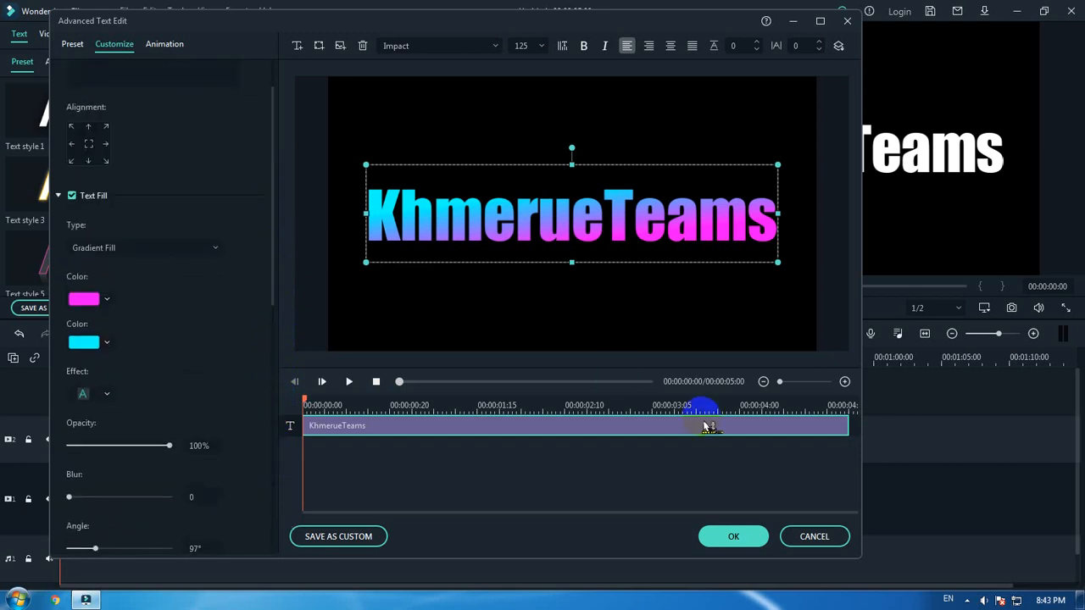
left_click(730, 537)
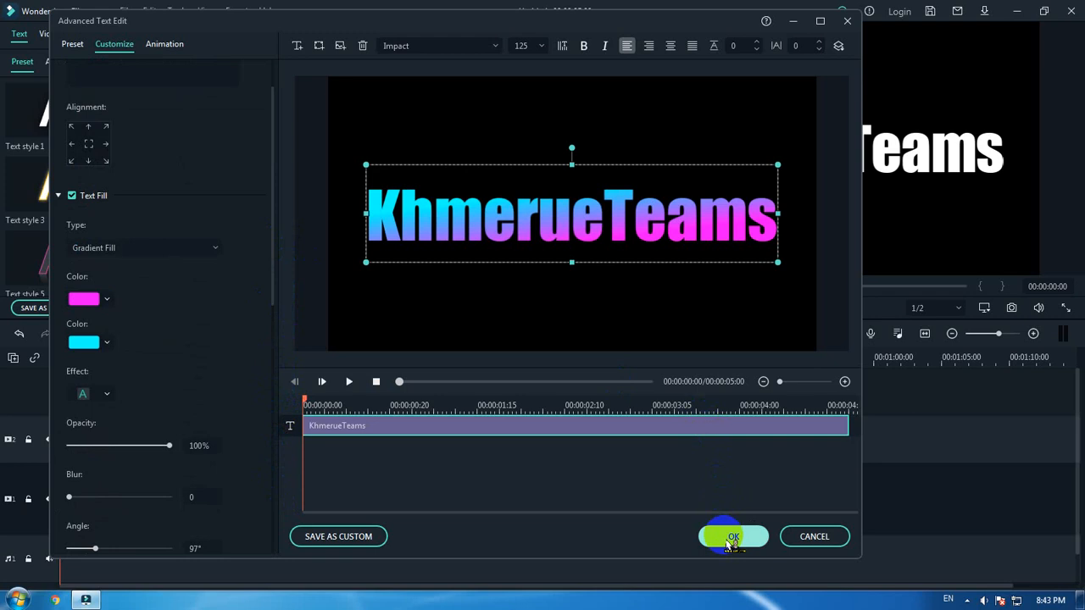
left_click(730, 538)
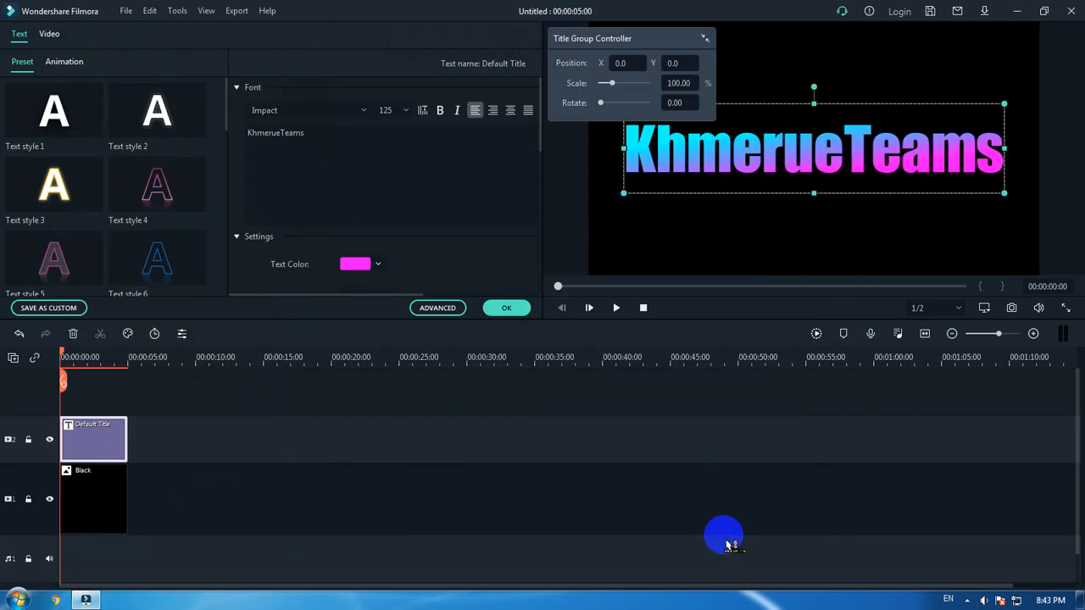
left_click(703, 42)
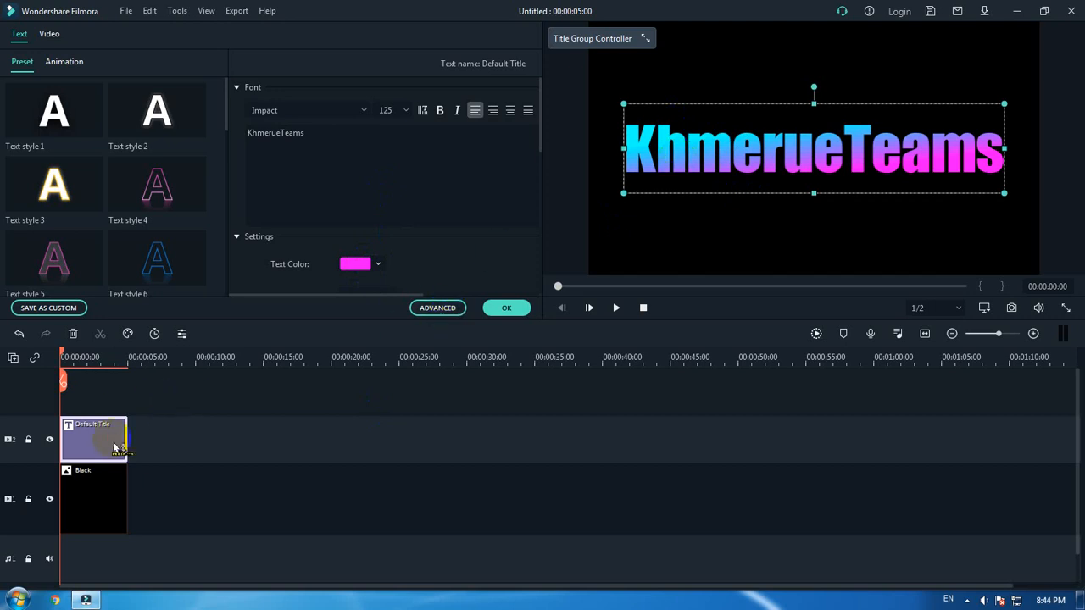
left_click(439, 308)
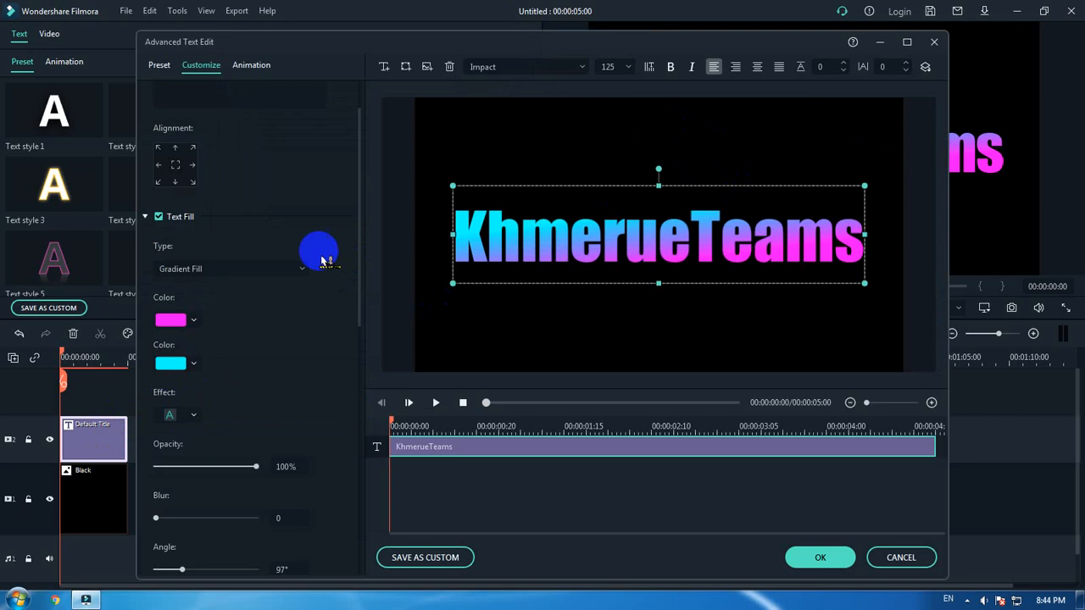
left_click(265, 73)
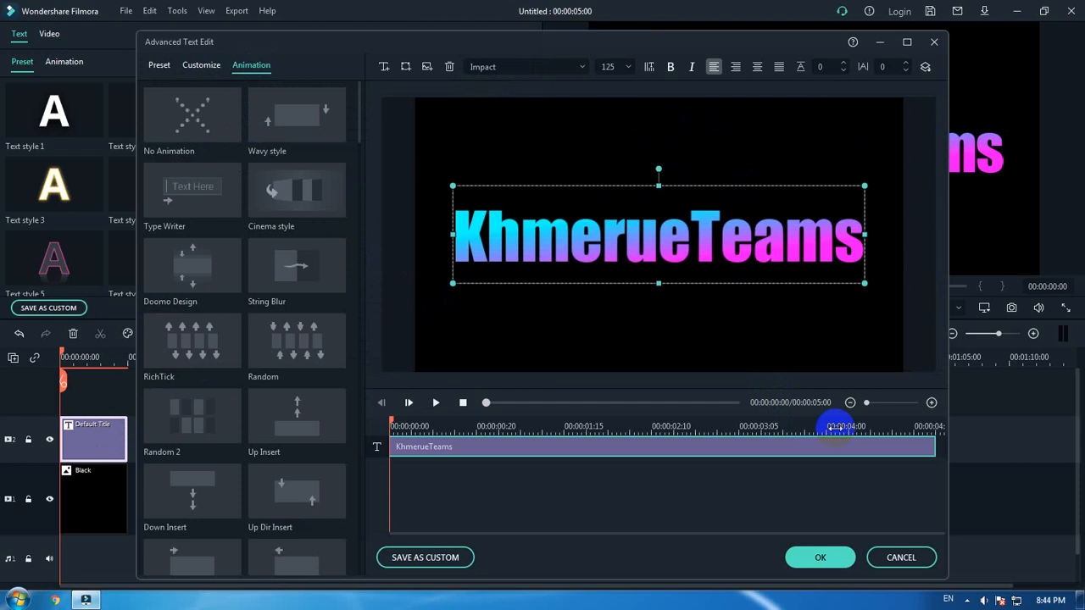
left_click(901, 557)
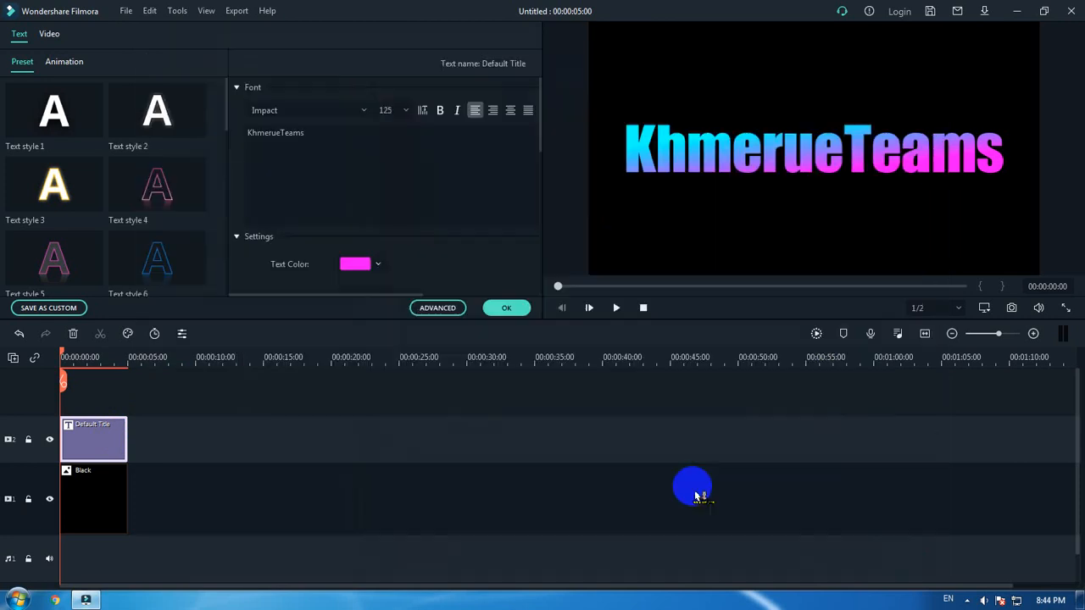
- Take a snapshot of the title frame and open the title's animation presets in the advanced text editor
left_click(1011, 307)
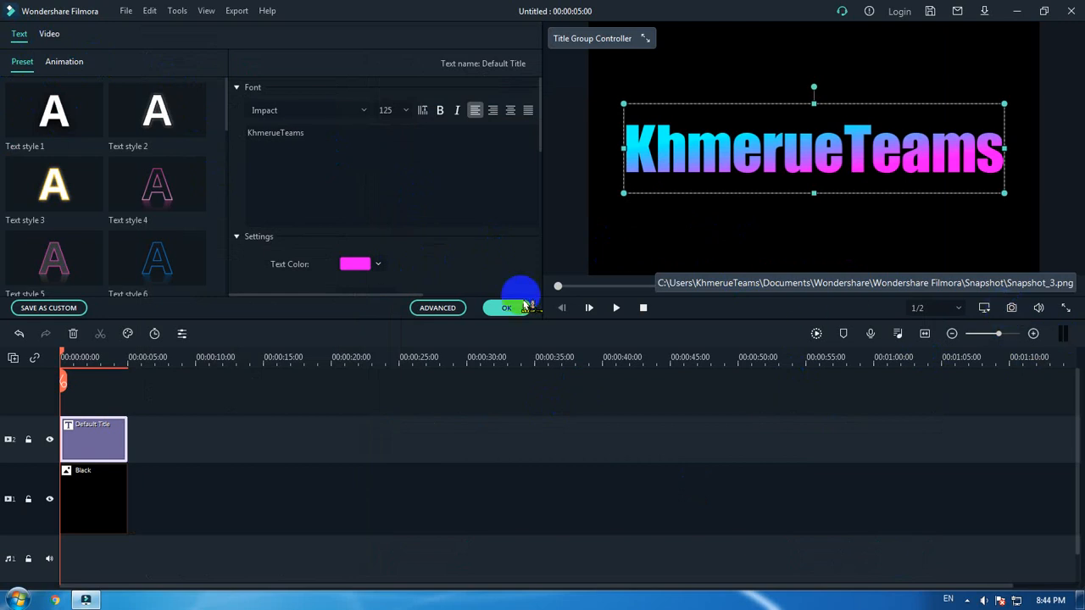
left_click(438, 308)
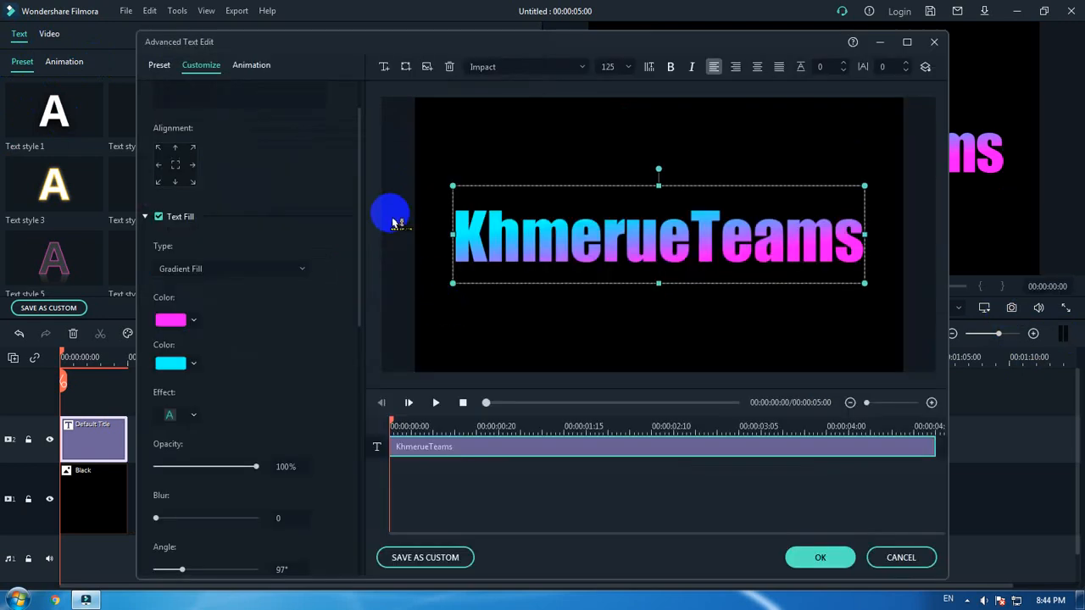
left_click(251, 66)
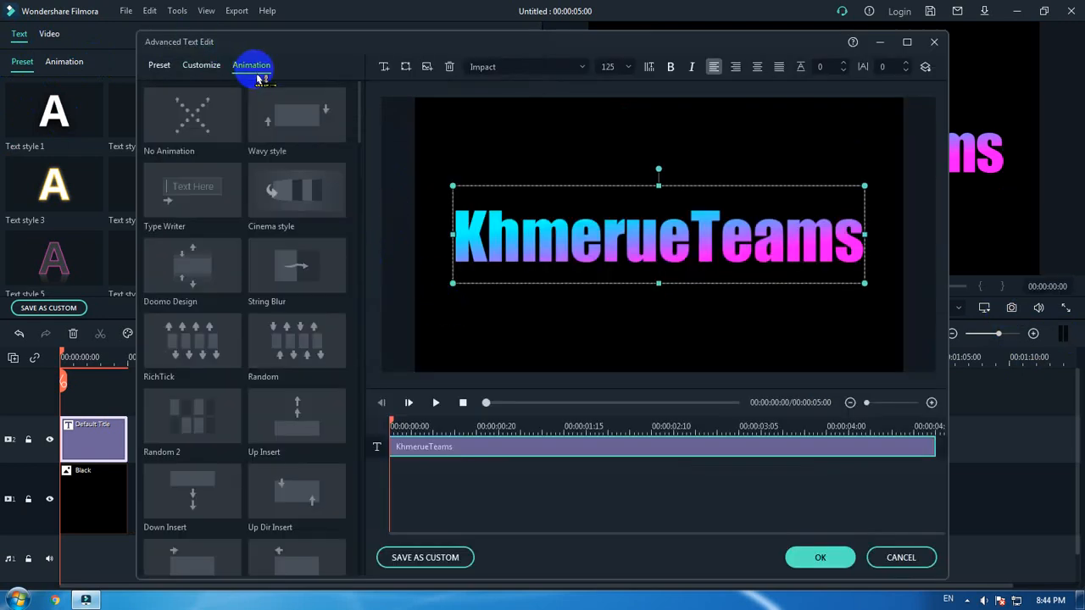
- Try the Type Writer, Cinema style, Doomo Design, String Blur and RichTick animations on the title
left_click(194, 204)
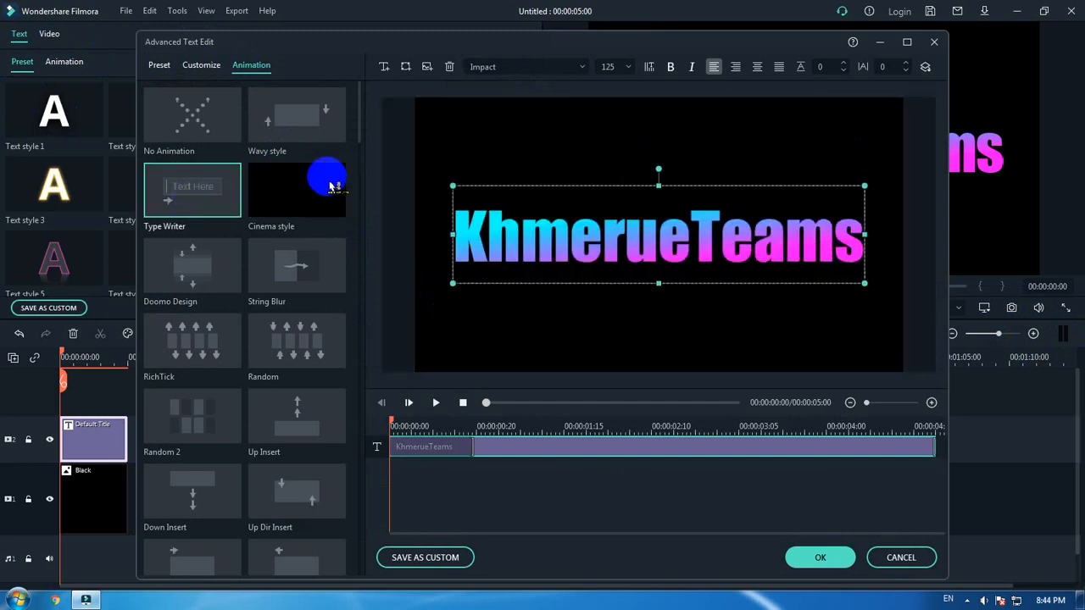
left_click(303, 195)
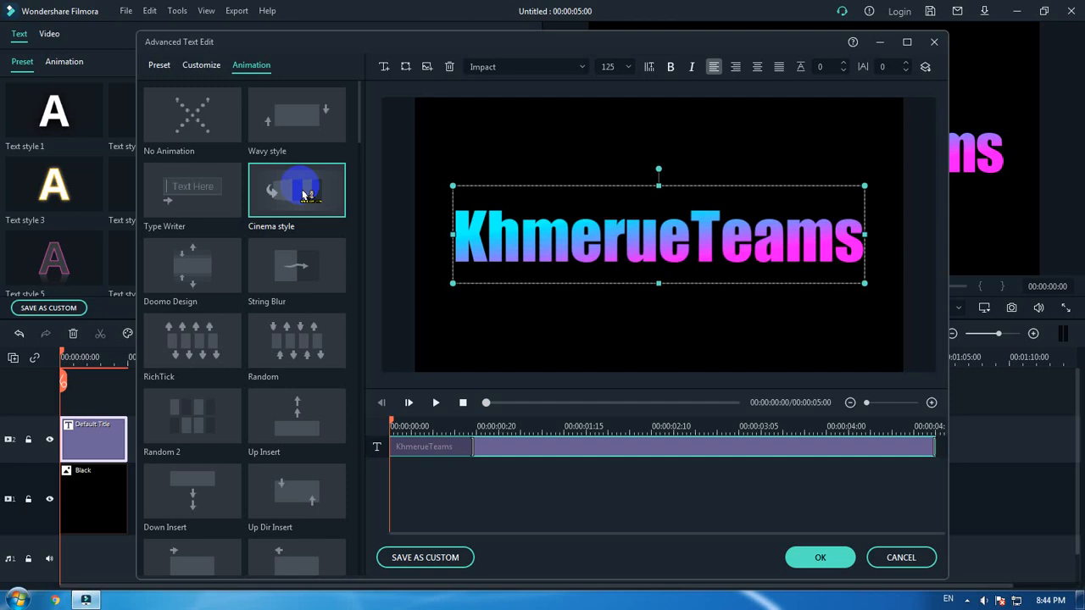
left_click(216, 277)
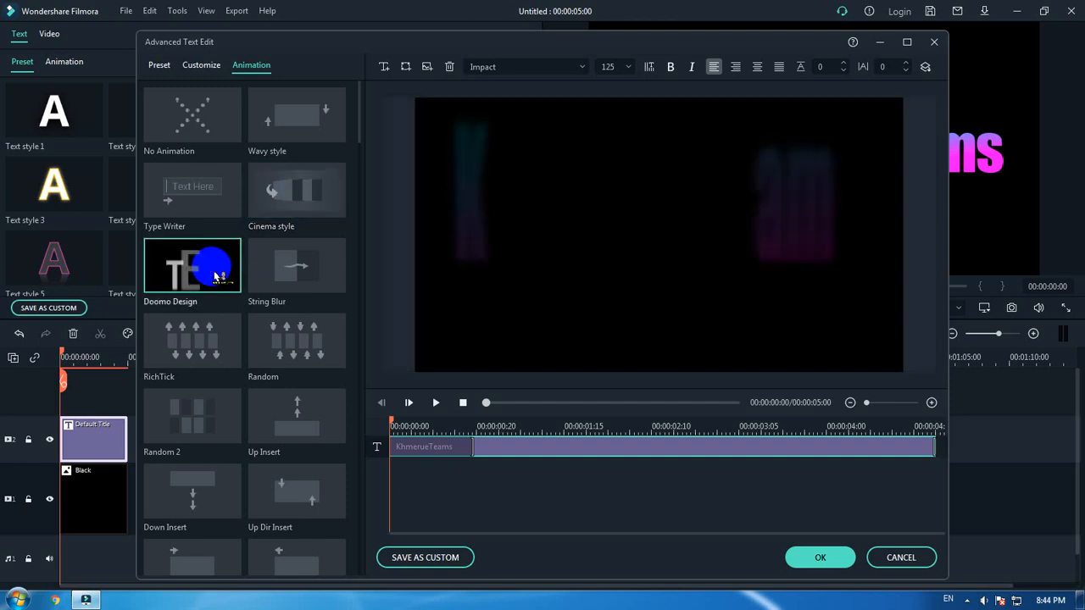
left_click(307, 274)
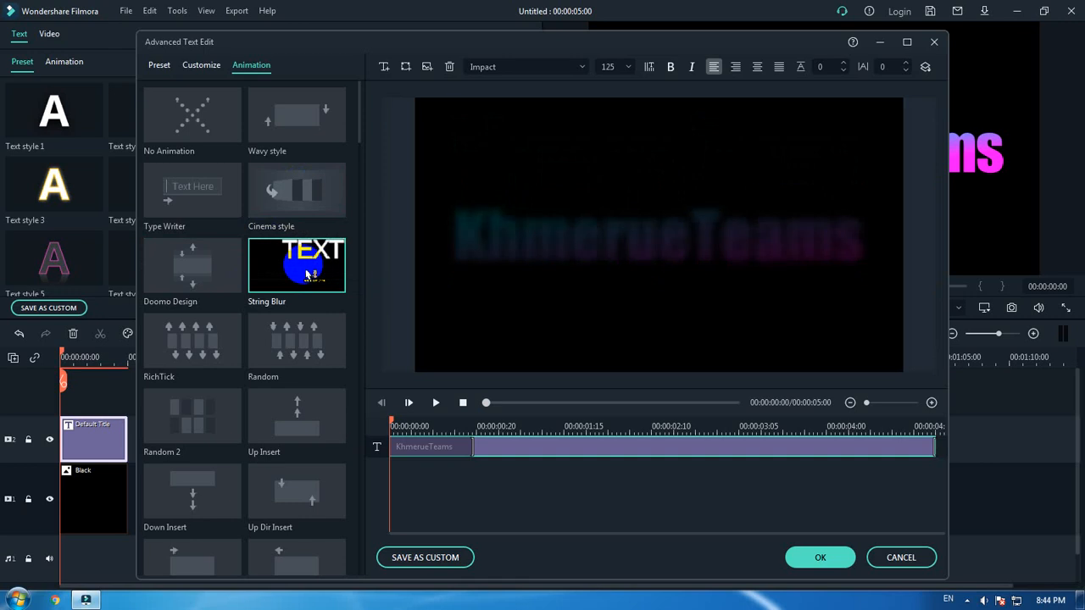
left_click(208, 342)
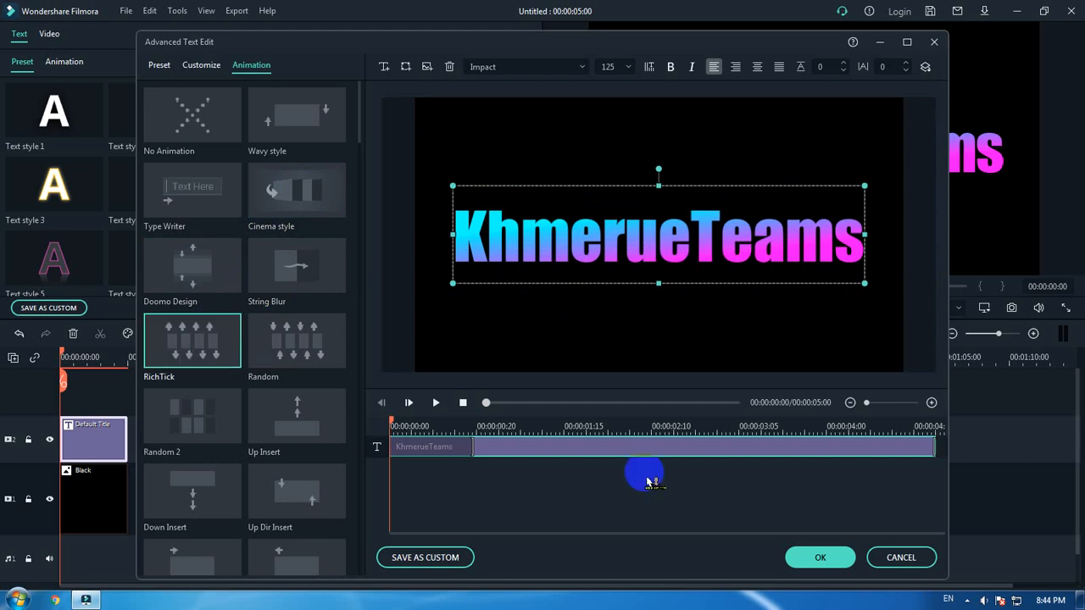
left_click(819, 561)
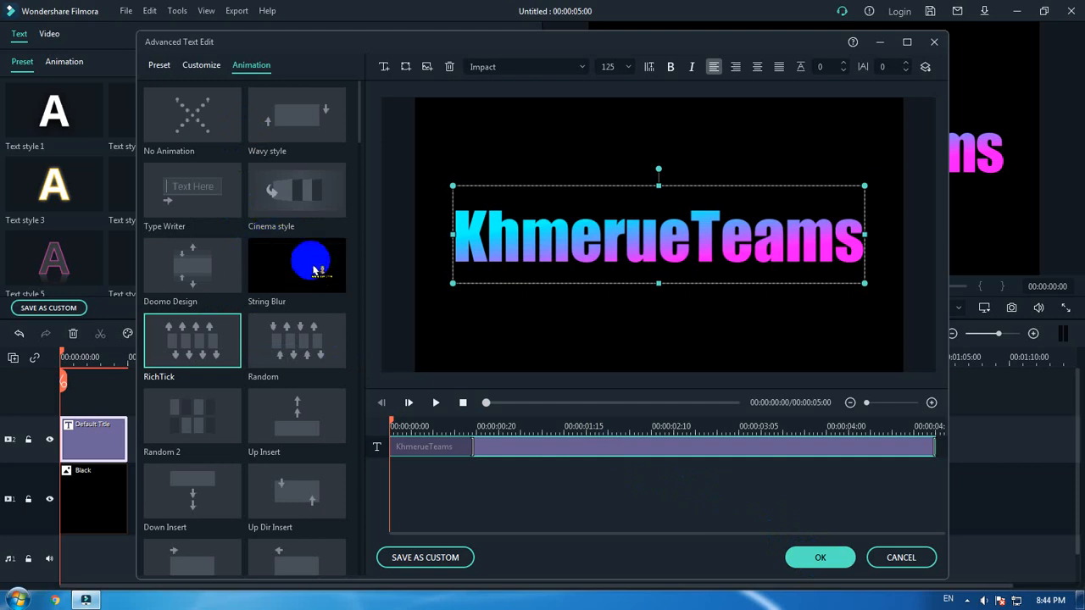
- Apply the Random animation to the title, preview its last frame and finish editing the title
double_click(301, 344)
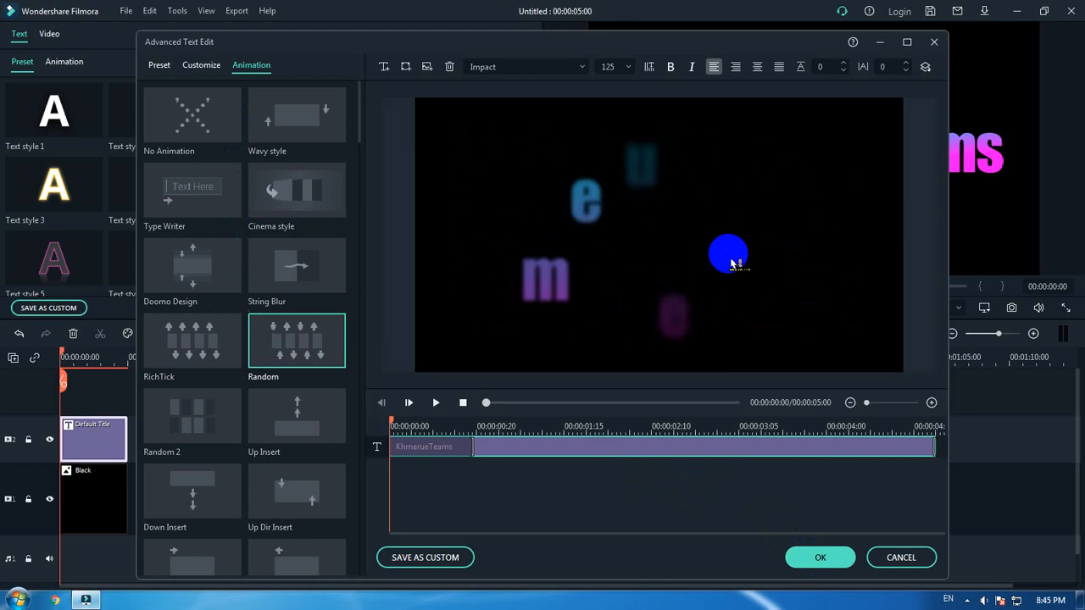
left_click_drag(937, 448, 947, 444)
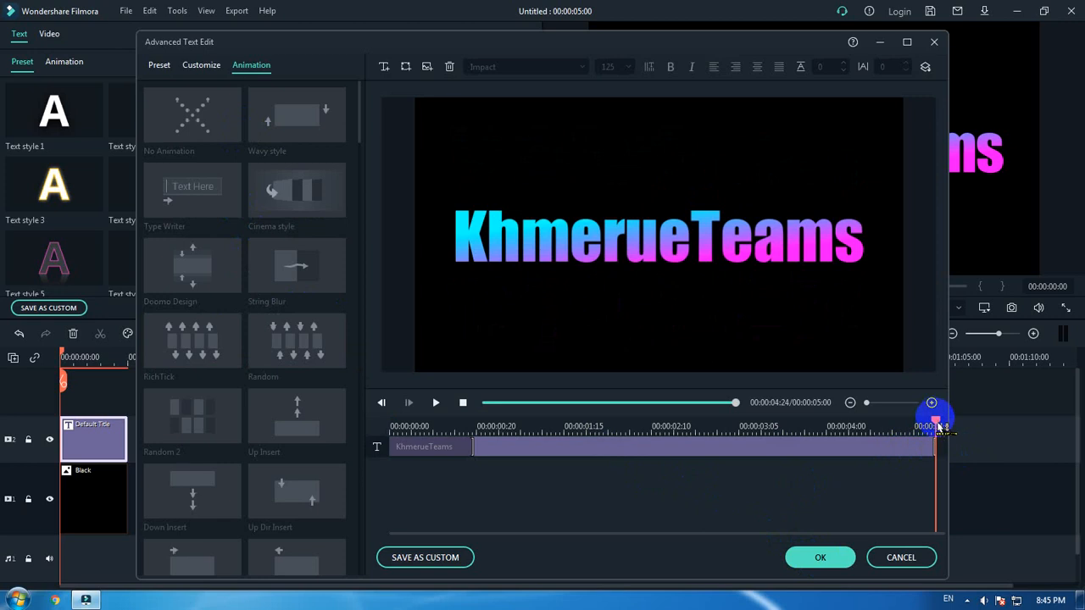
left_click(824, 559)
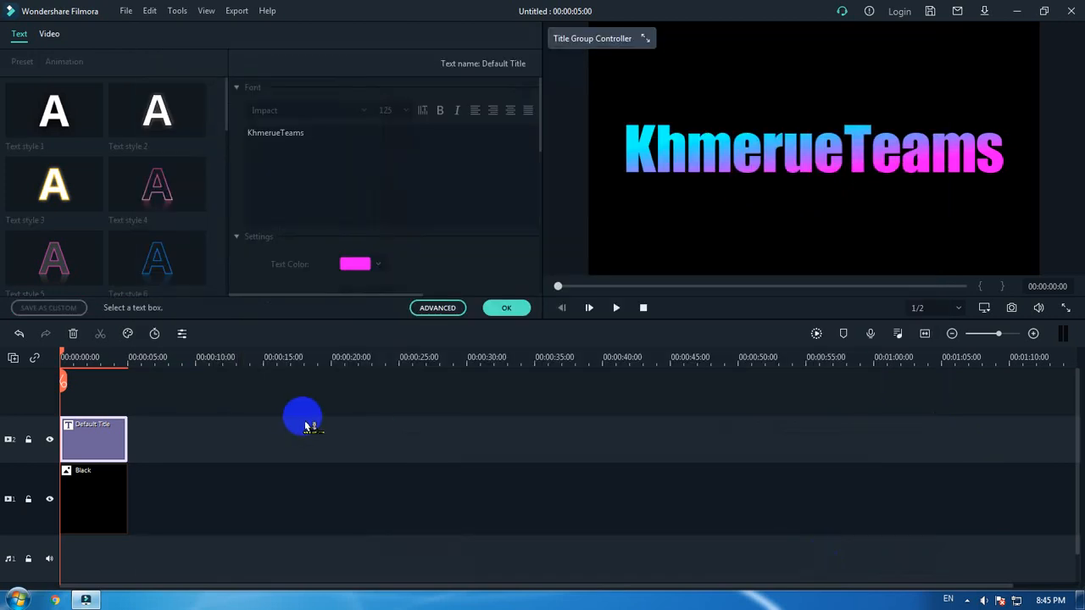
left_click(506, 308)
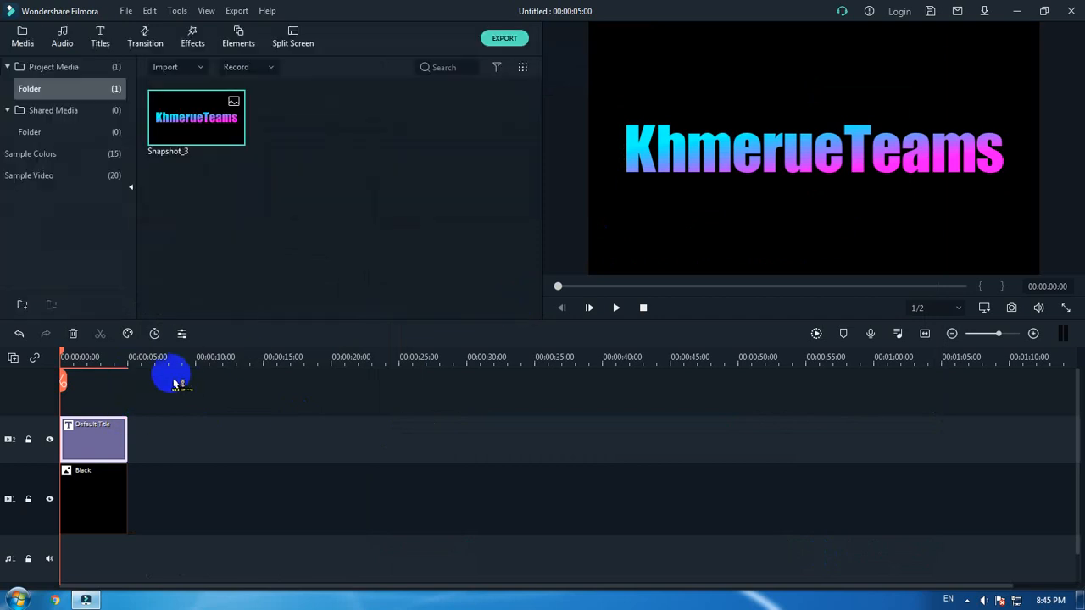
- Place the Snapshot_3 image directly after the title clip at 00:00:05:00 on the title's track
left_click(127, 361)
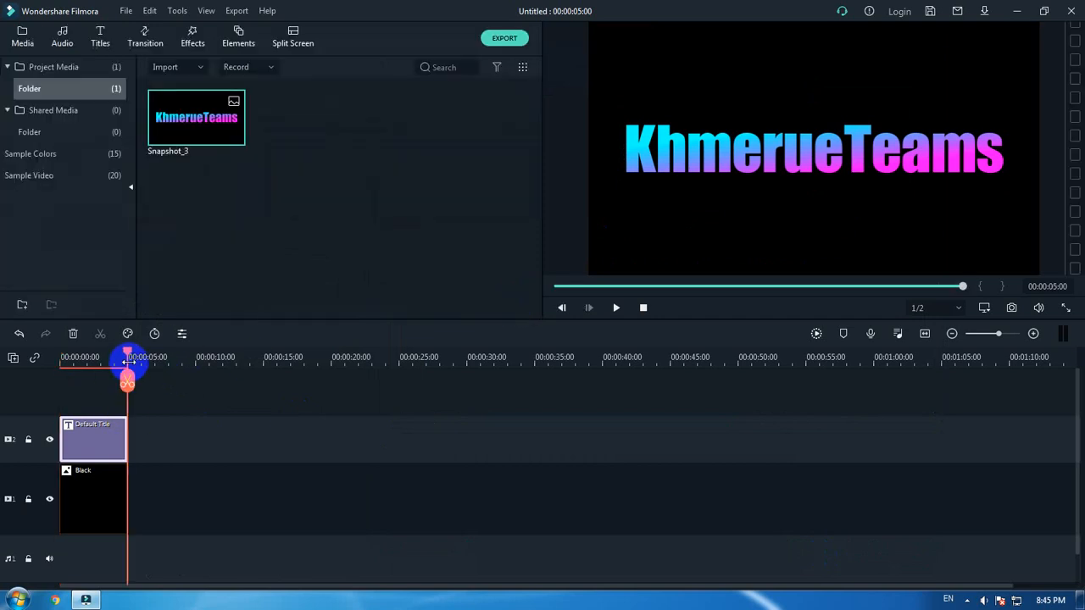
left_click_drag(199, 113, 190, 441)
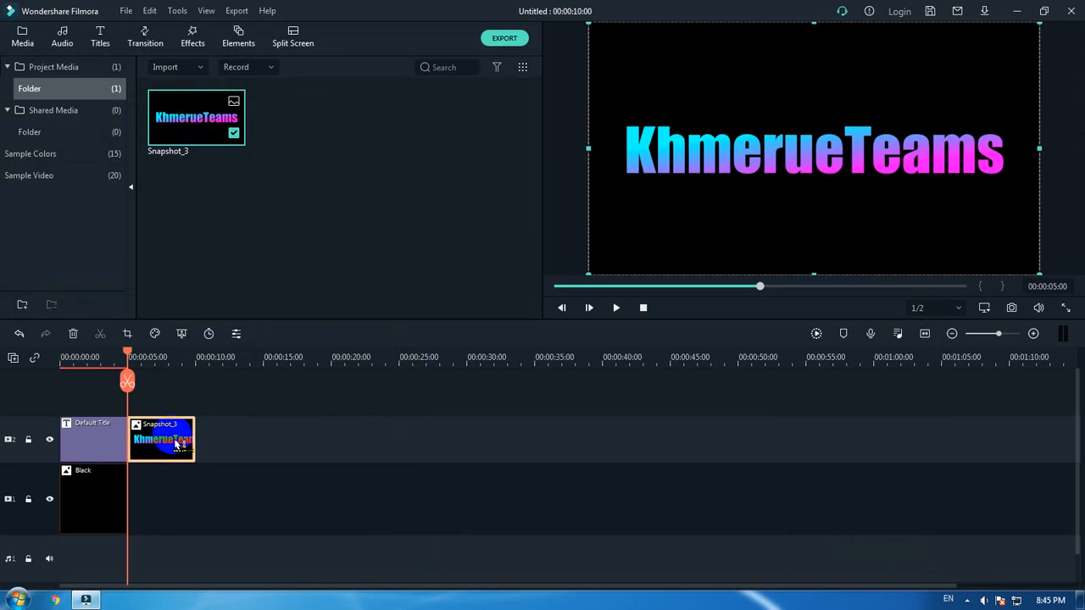
- Open the snapshot clip's custom animation settings and add a keyframe at its start, 00:00:05:00
double_click(176, 443)
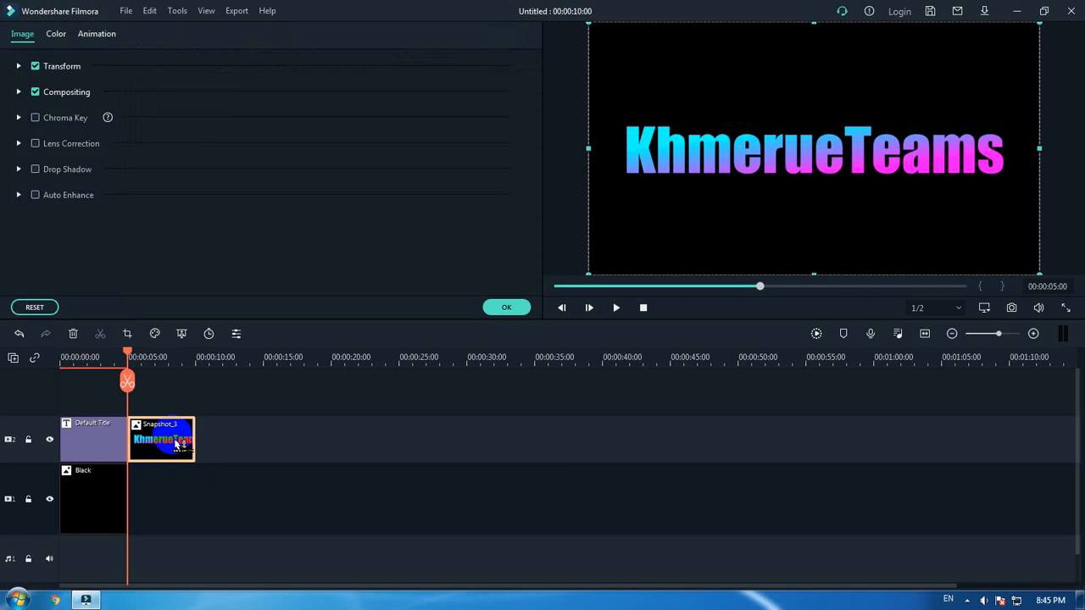
left_click(105, 37)
left_click(73, 66)
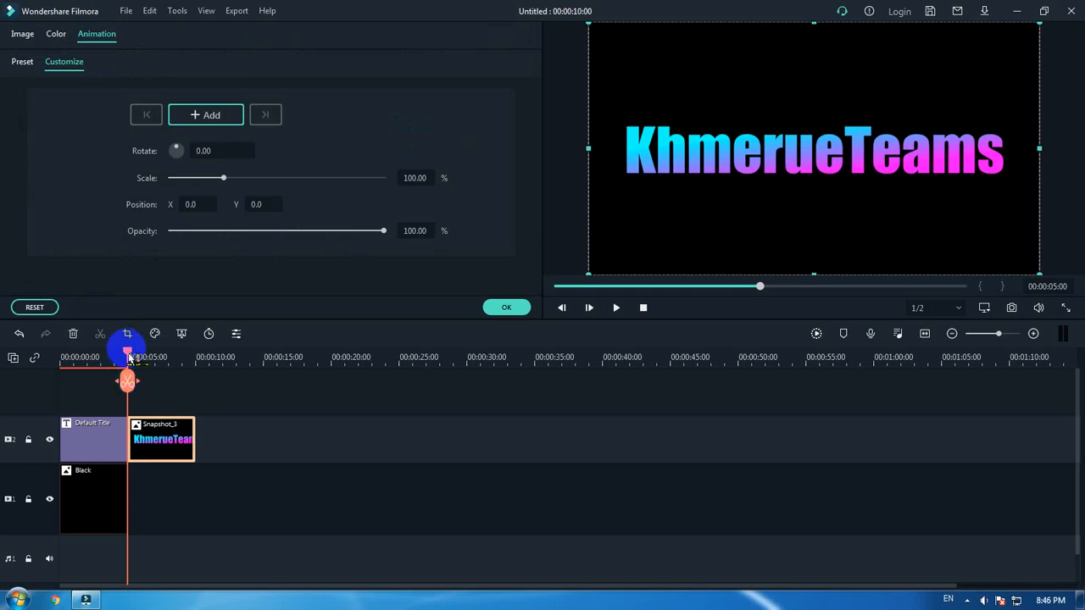
left_click(212, 116)
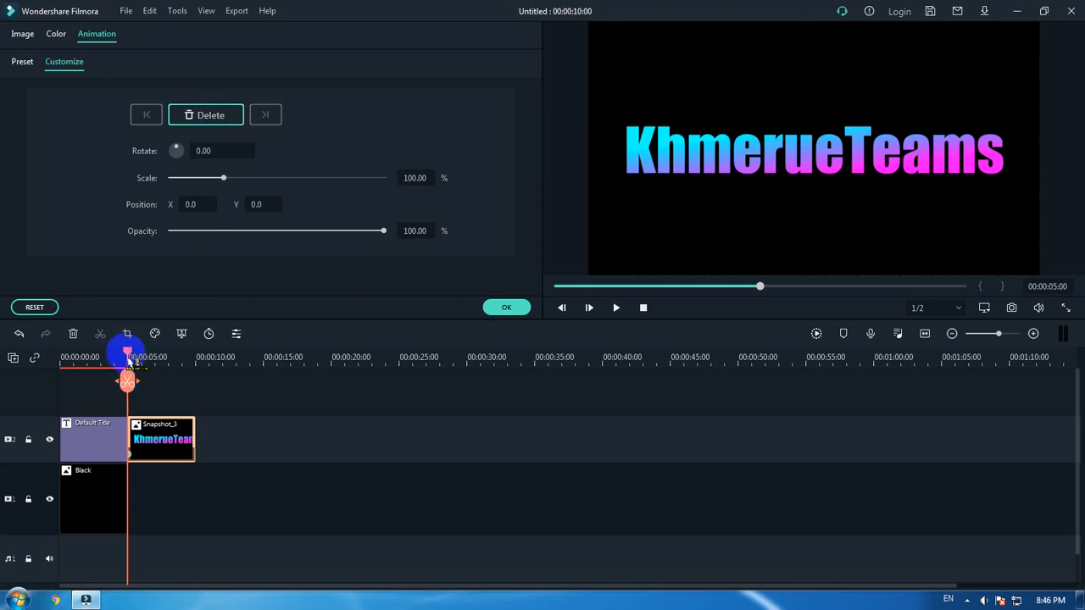
- Enlarge the snapshot to a scale of about 136% at 00:00:06:00 to create a second keyframe
left_click_drag(128, 357, 145, 363)
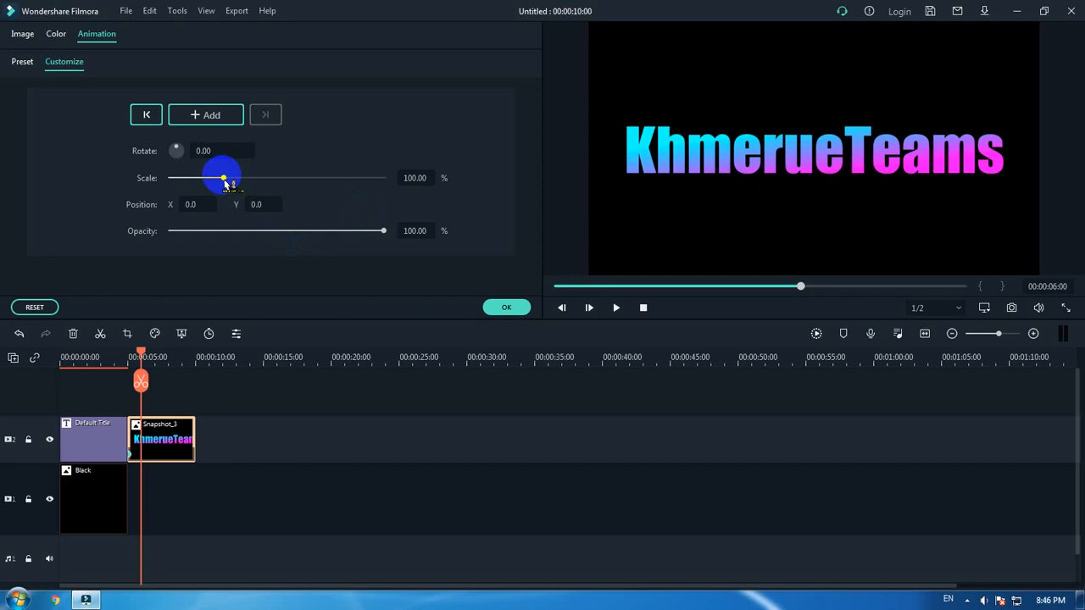
left_click_drag(225, 180, 246, 183)
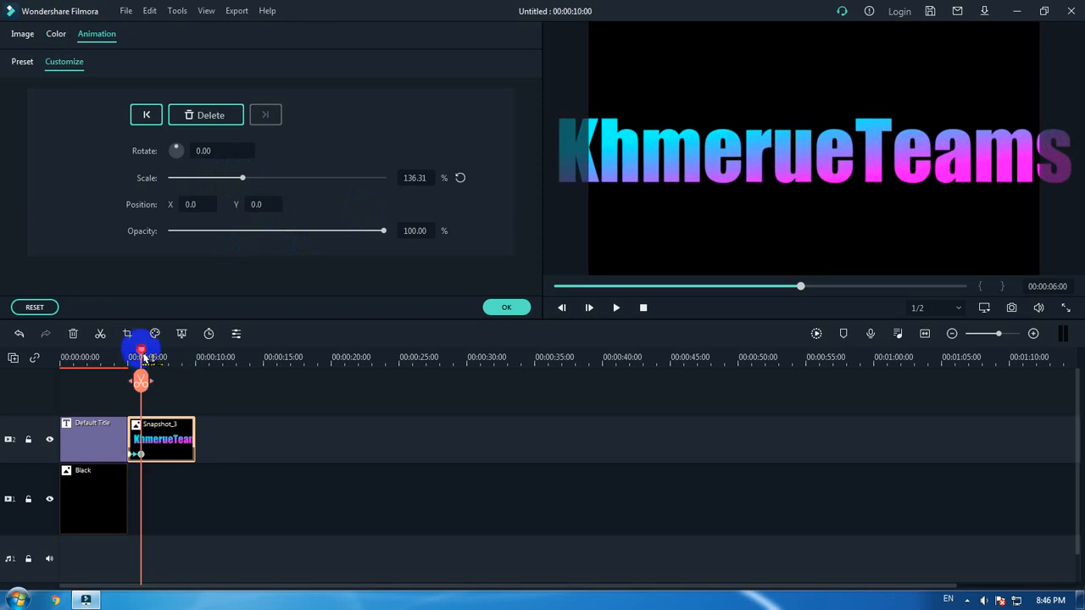
- Set the snapshot's scale to 100% at 00:00:06:23 to create a third keyframe
left_click_drag(143, 356, 157, 360)
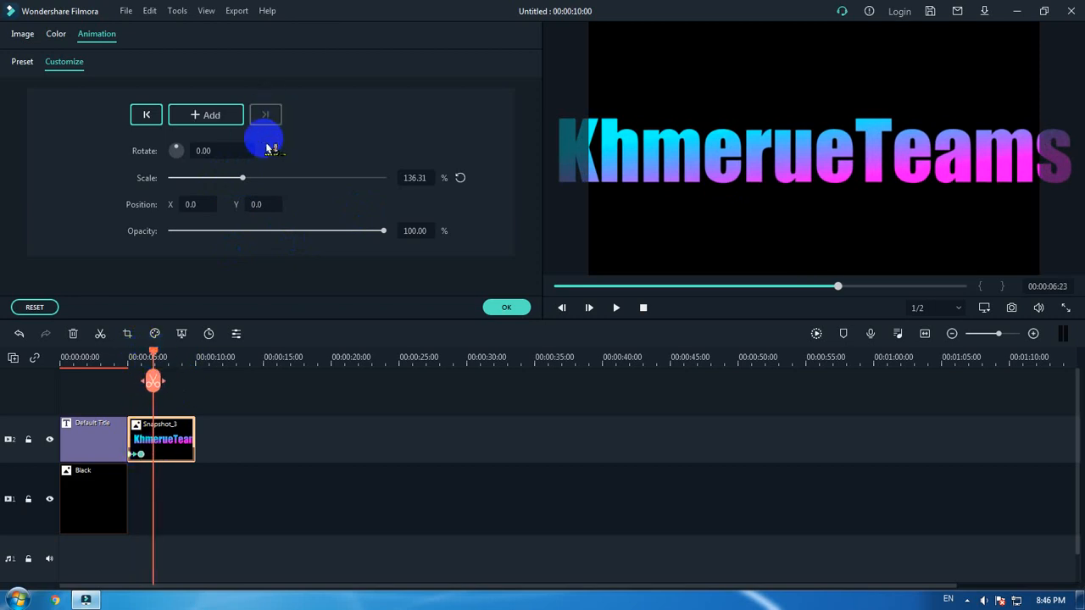
left_click(414, 178)
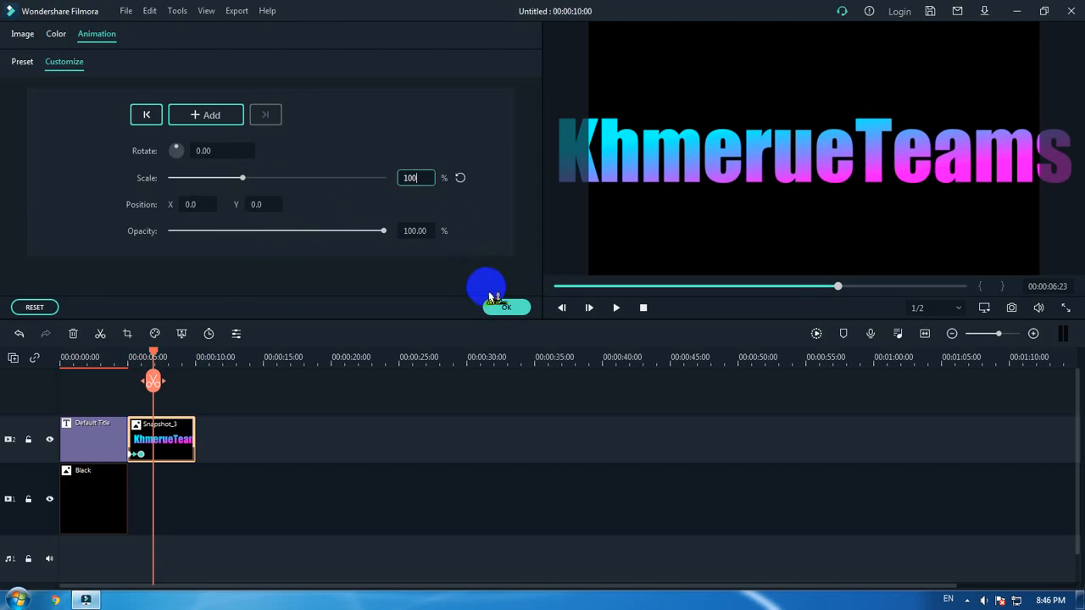
left_click(389, 116)
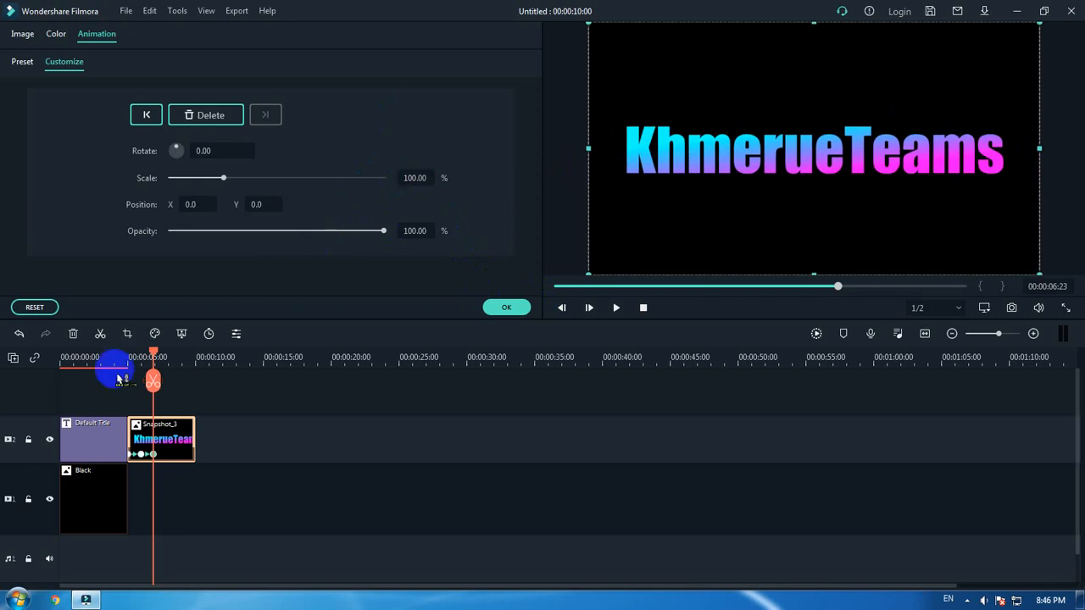
left_click(141, 455)
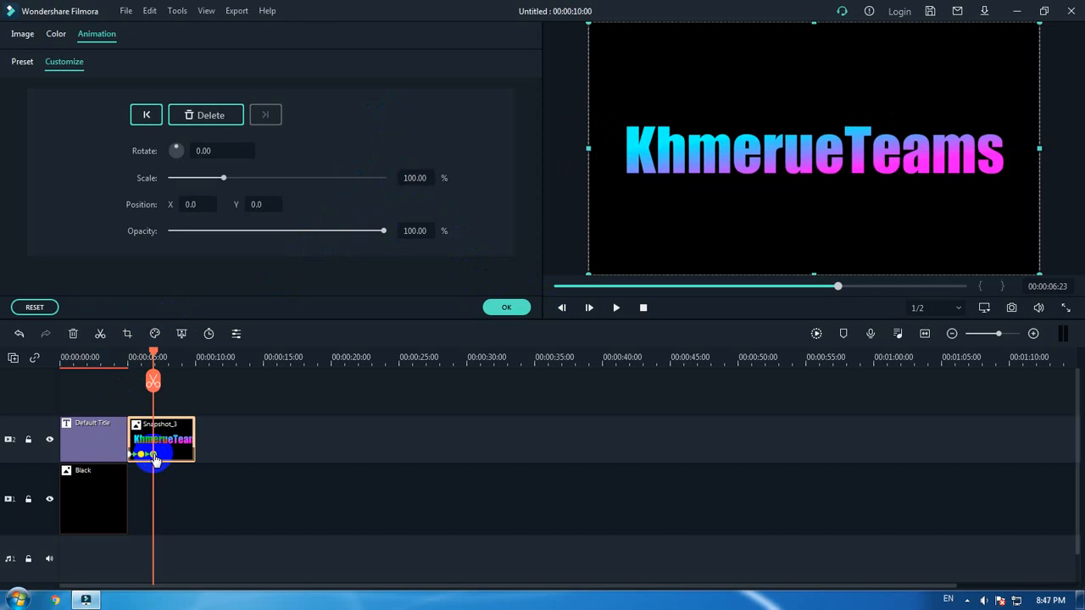
left_click(766, 159)
- Close the animation settings and play the timeline from 00:00:04:21 to review the snapshot's zoom animation
left_click(125, 357)
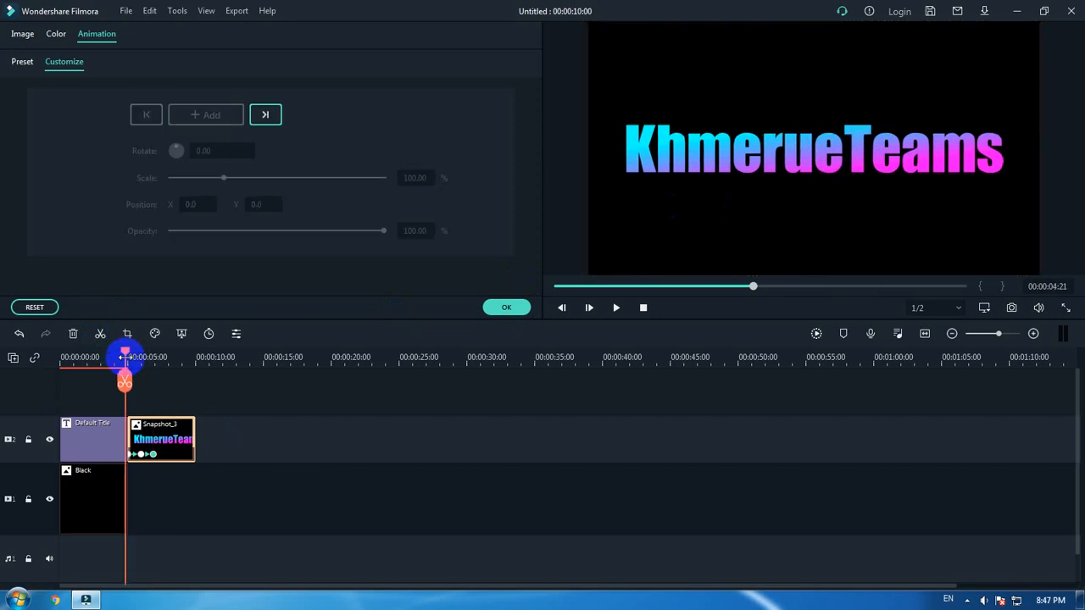
left_click(507, 307)
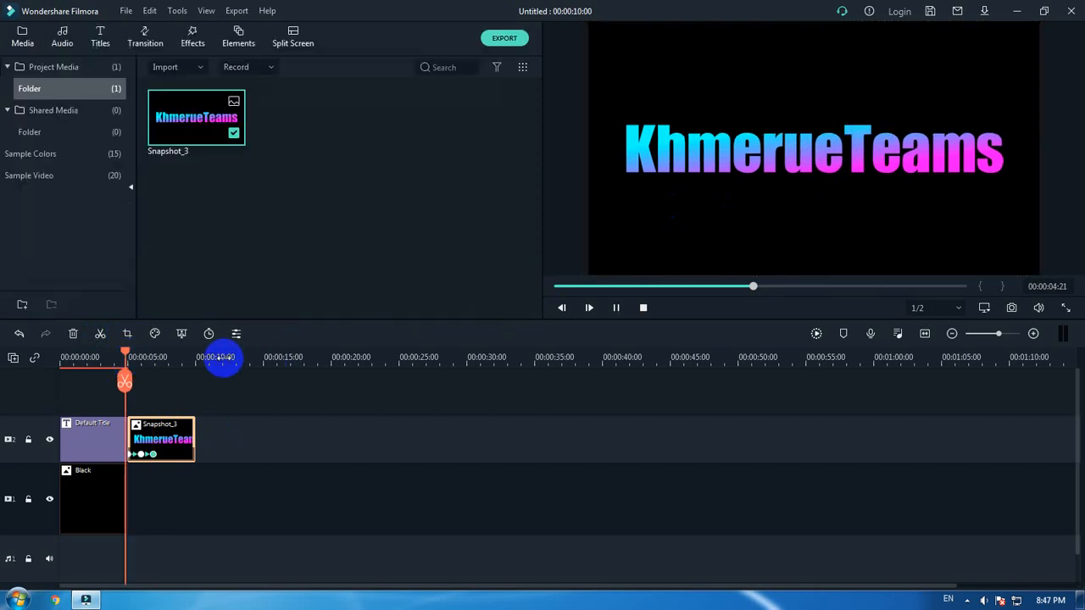
key("space")
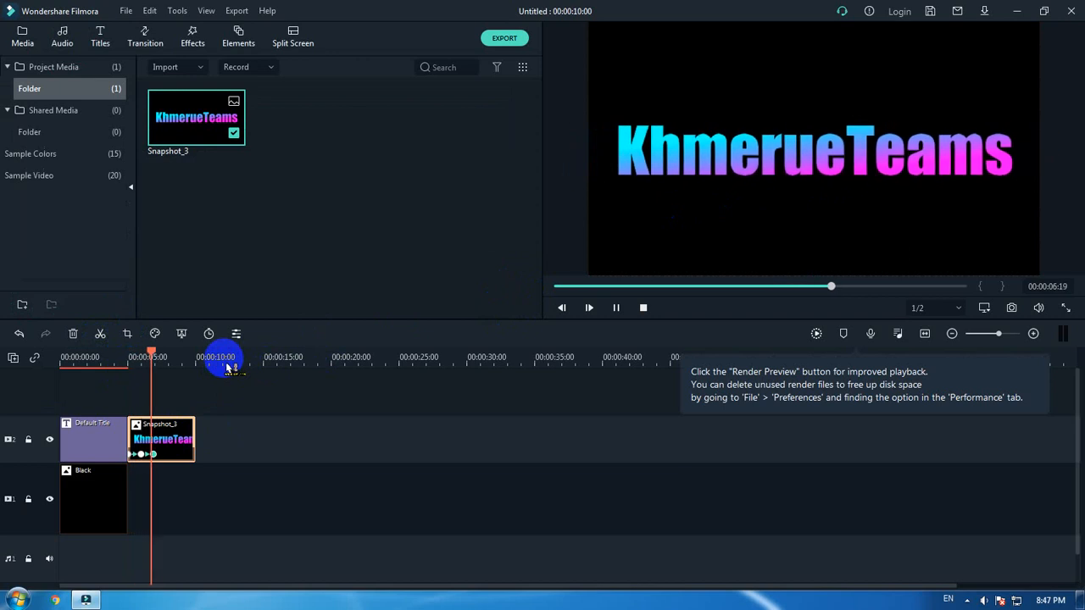
key("space")
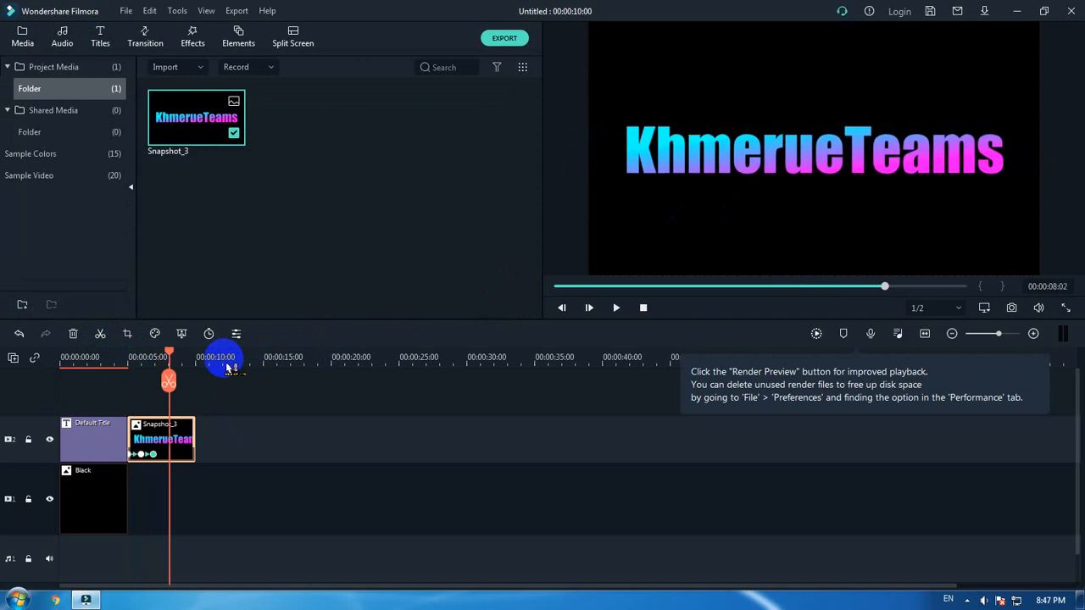
- Trim the end of the zoom-animated snapshot clip to 00:00:07:10 and place another Snapshot_3 directly after it on the same track
left_click(232, 360)
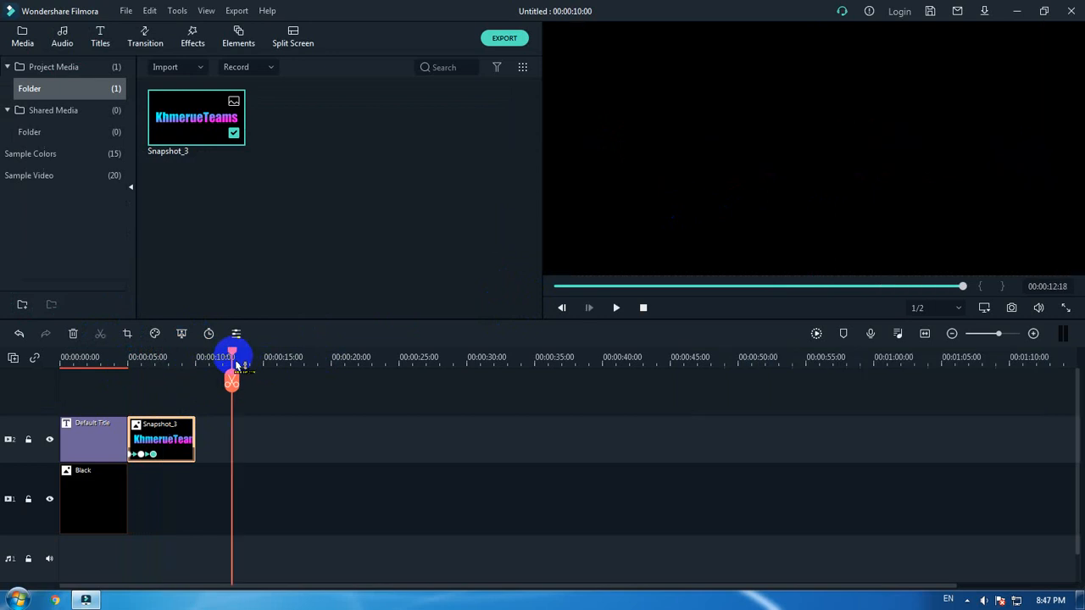
left_click_drag(195, 439, 159, 441)
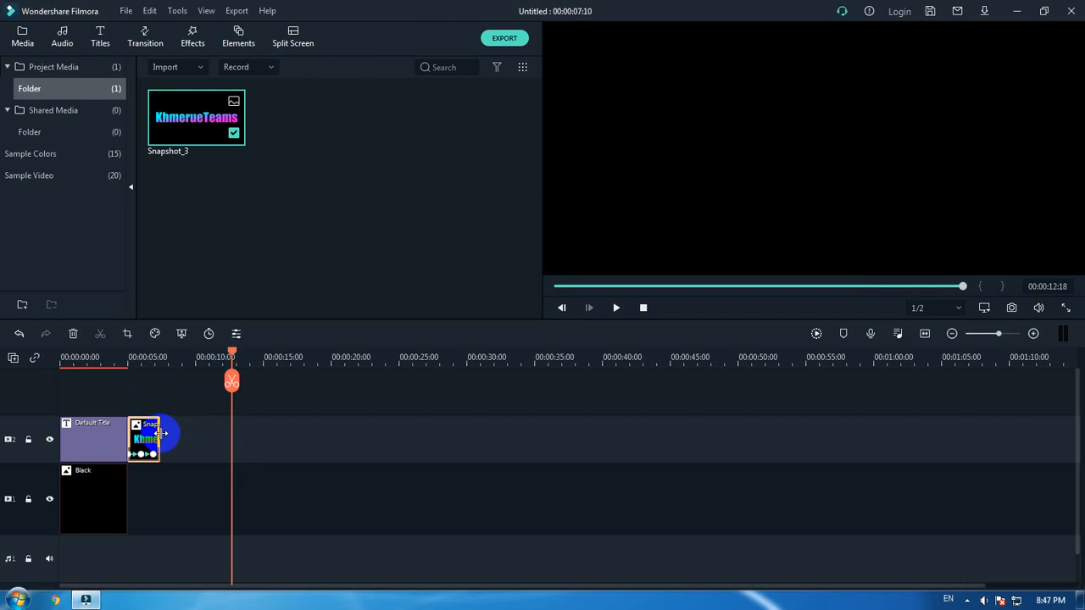
left_click_drag(195, 125, 164, 438)
left_click(177, 357)
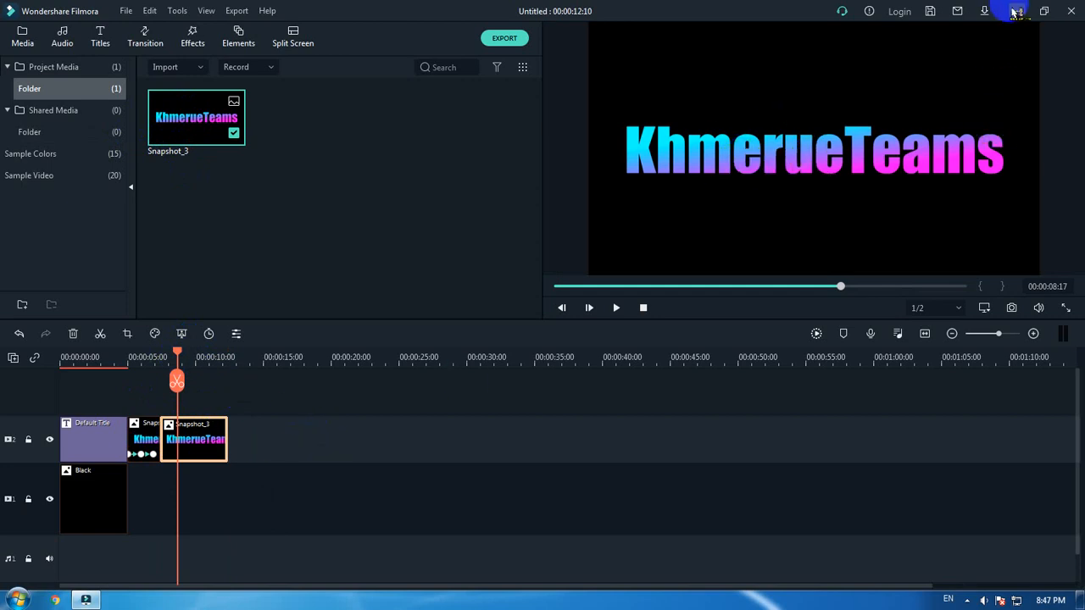
- Minimize Filmora and view the combined file properties of the three GIF files on the desktop
left_click(1014, 11)
left_click_drag(634, 100, 718, 441)
left_click(610, 219)
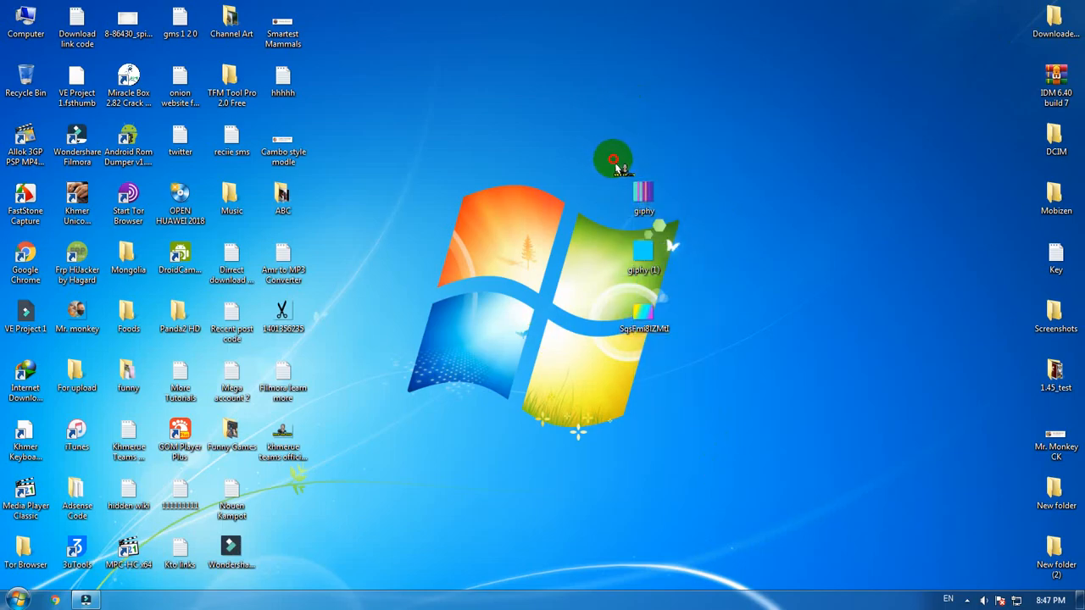
left_click_drag(616, 166, 698, 339)
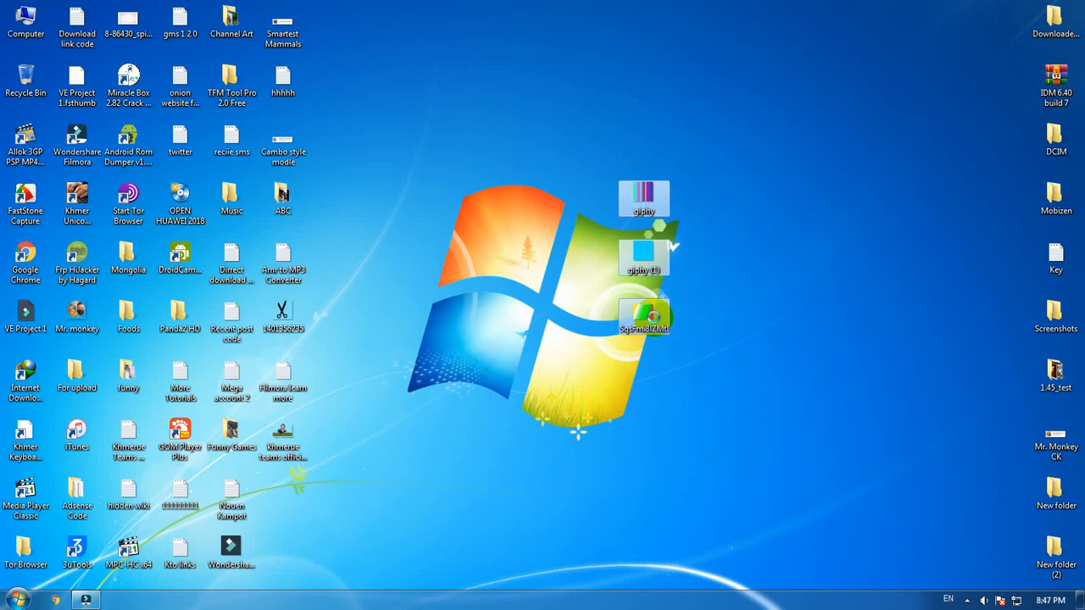
left_click_drag(656, 319, 625, 391)
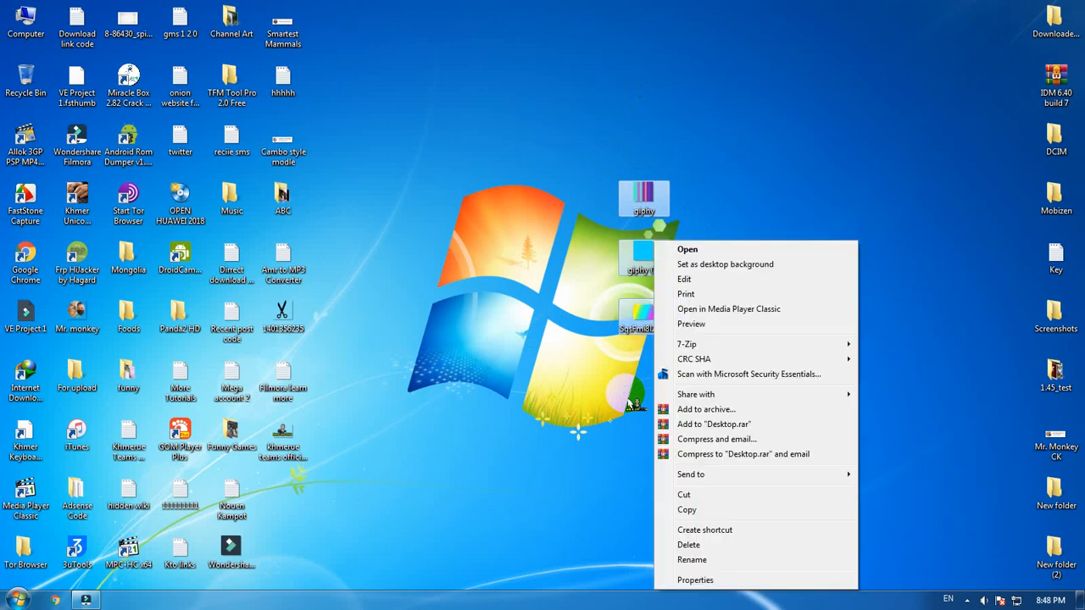
left_click(760, 581)
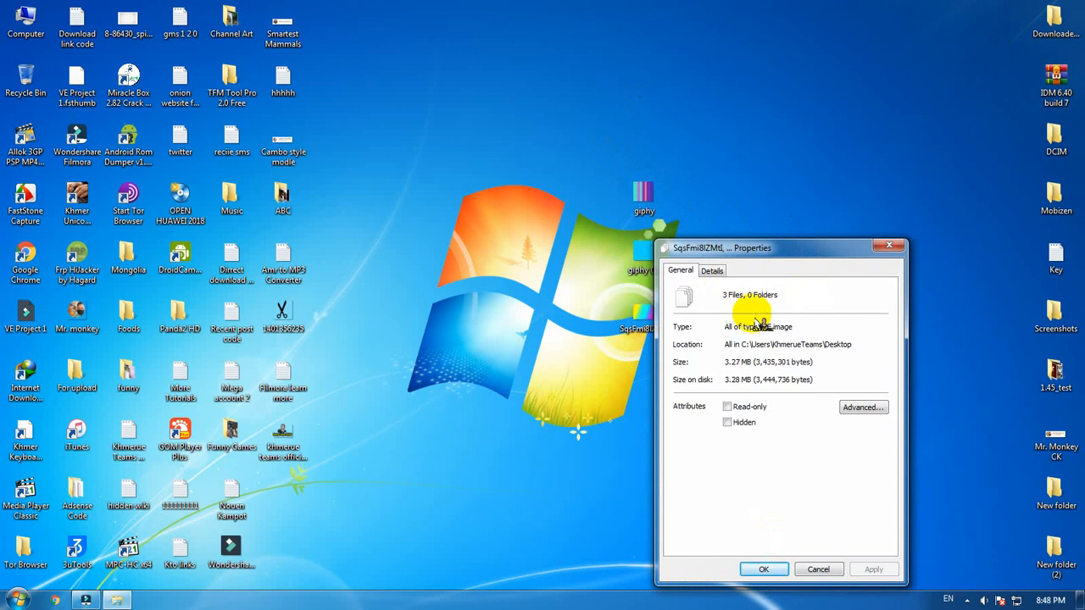
left_click(889, 244)
- Switch to Chrome, search Google for "gradient change color gif", and return to the desktop
left_click(54, 600)
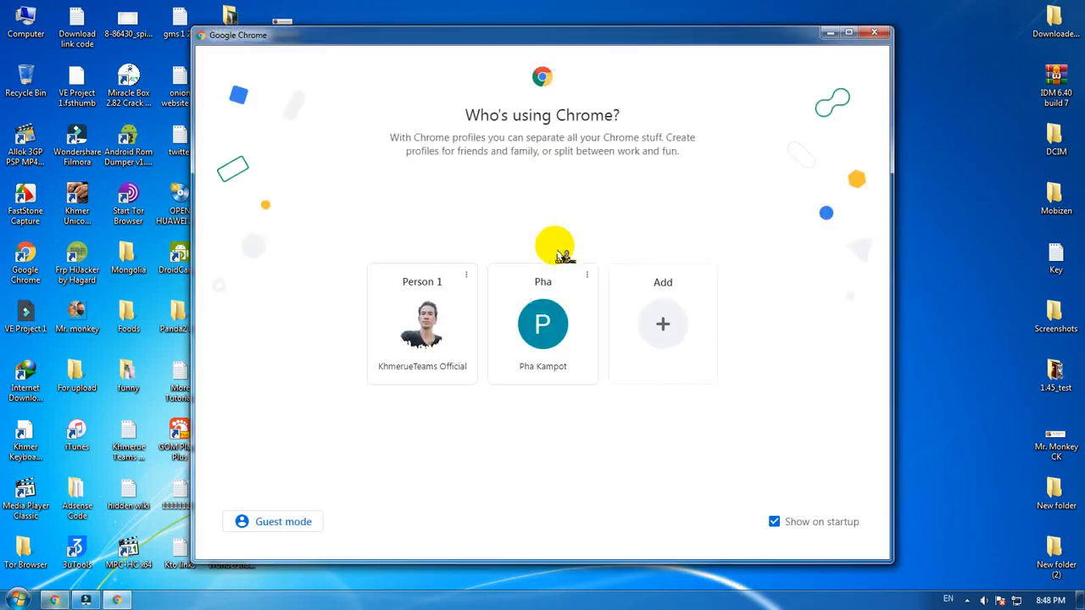
left_click(415, 365)
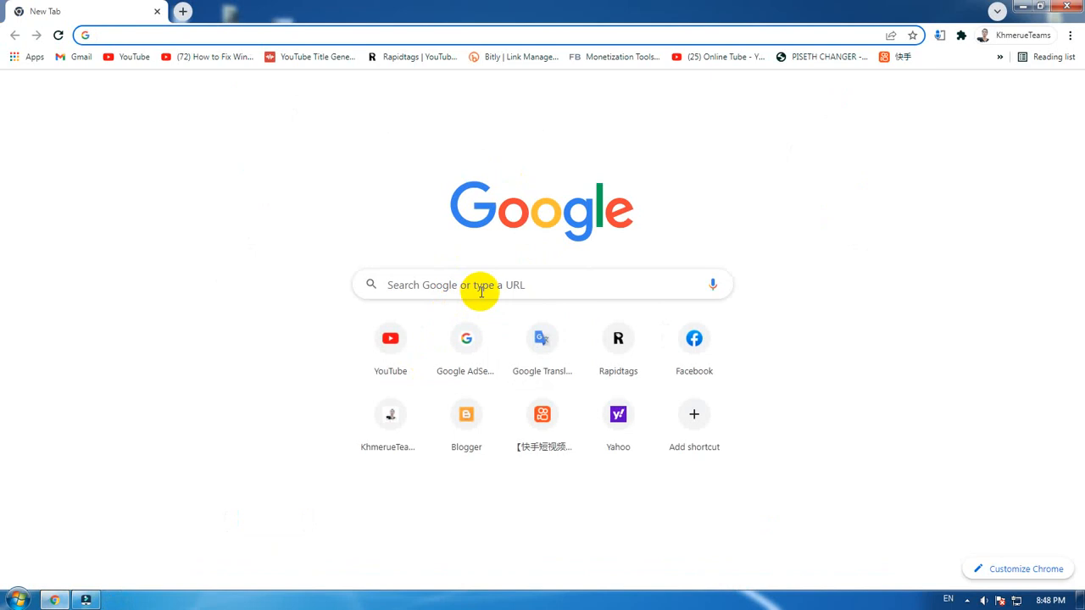
left_click(481, 289)
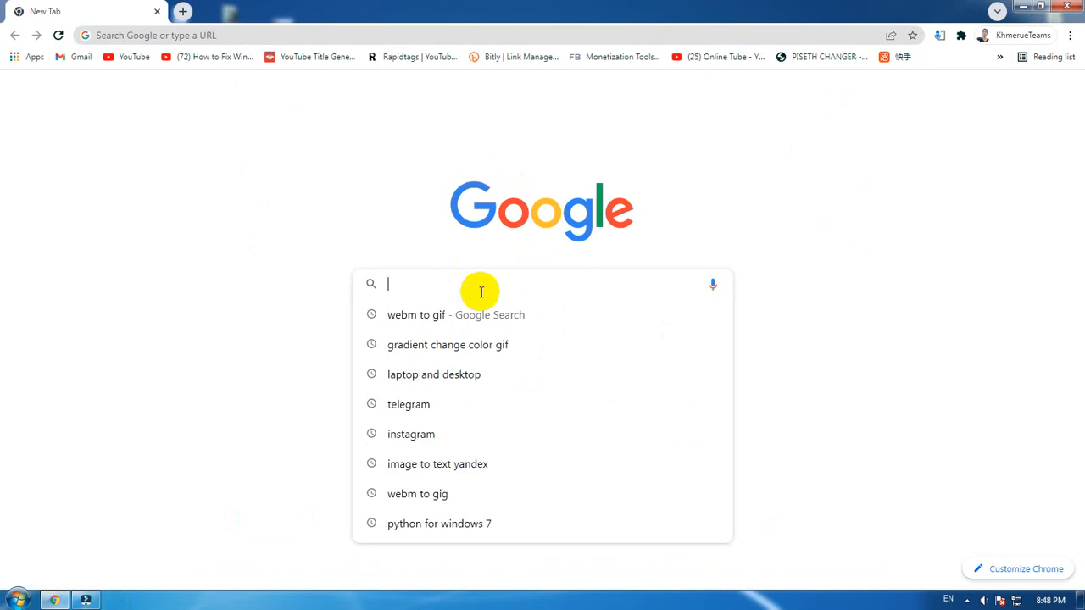
left_click(472, 353)
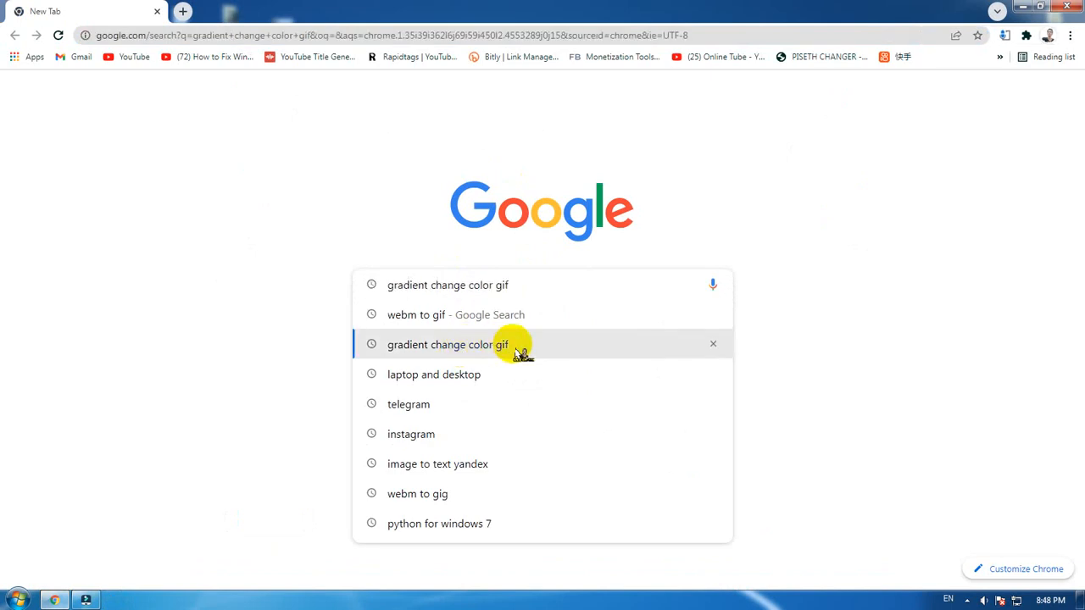
left_click(861, 193)
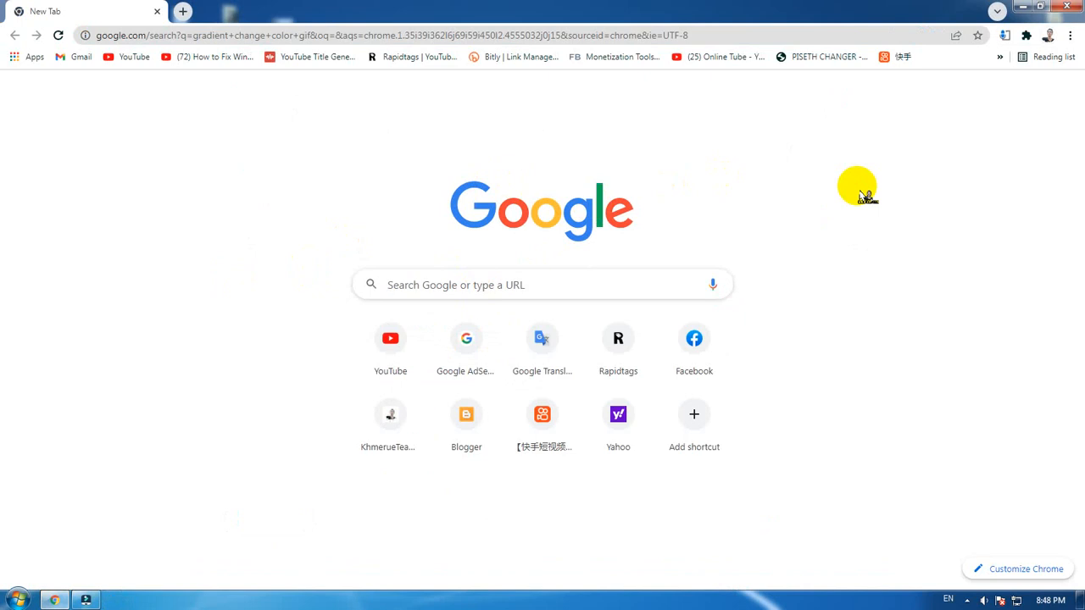
left_click(1023, 7)
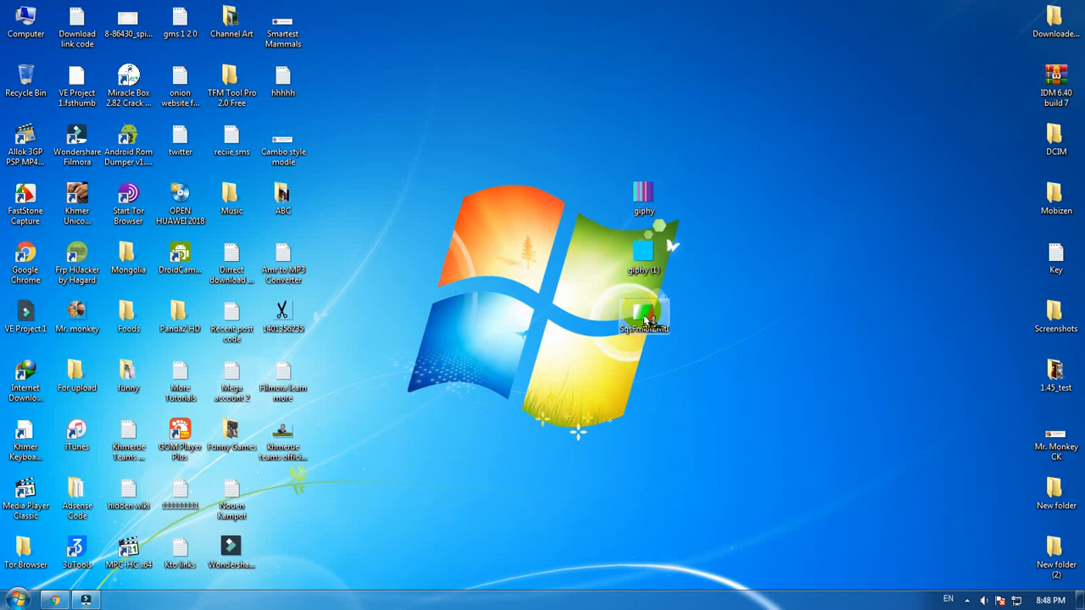
- Add the gradient GIF SqsFmi8IZMtI from the desktop to Filmora's video track 1, aligned with the start of the second snapshot clip
left_click_drag(644, 317, 589, 360)
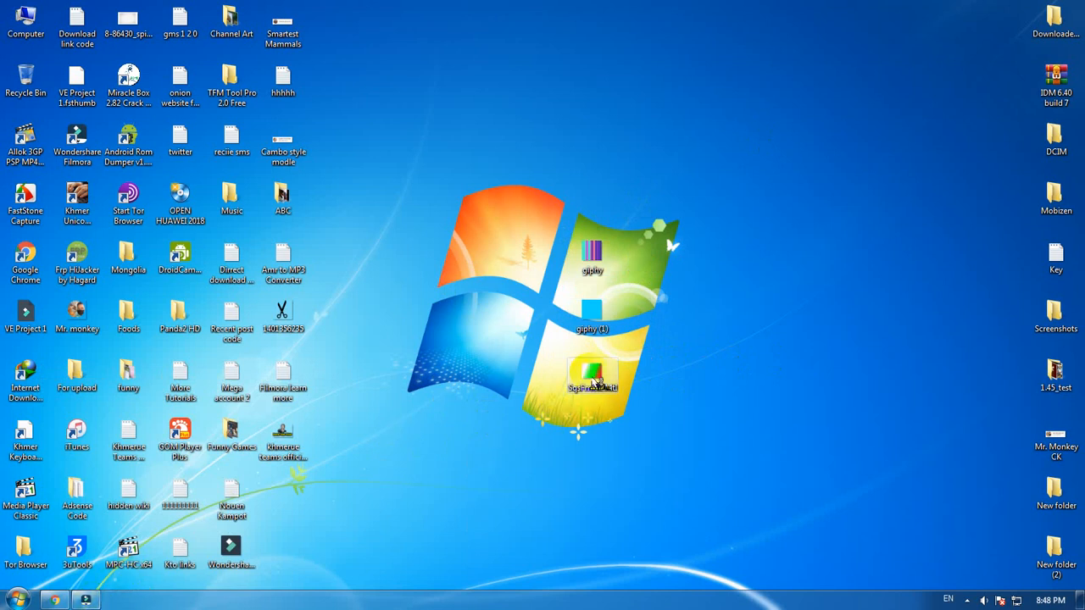
left_click_drag(594, 383, 184, 520)
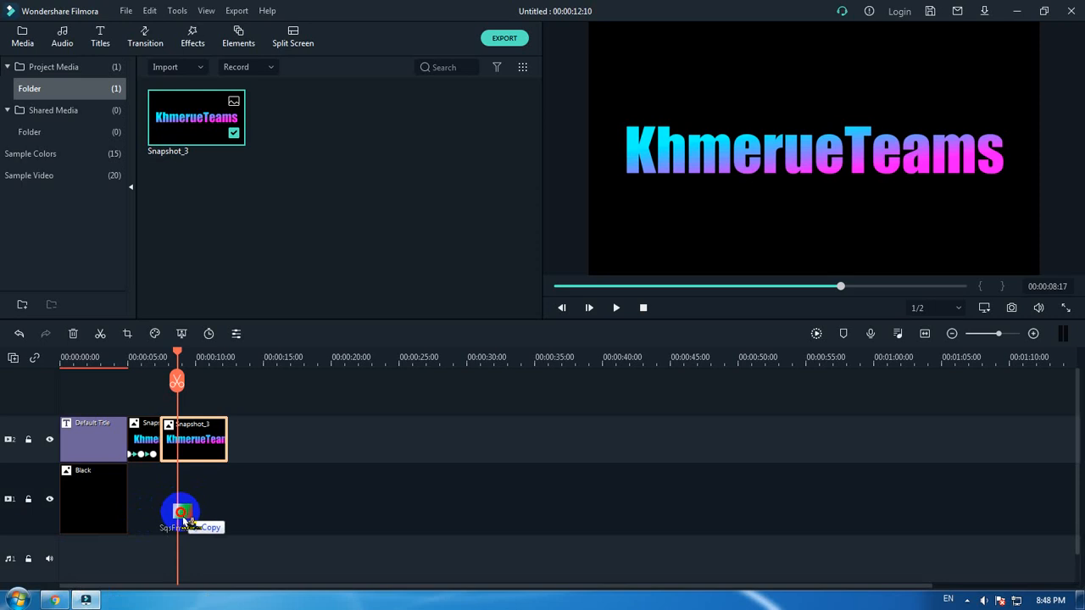
left_click_drag(182, 512, 184, 509)
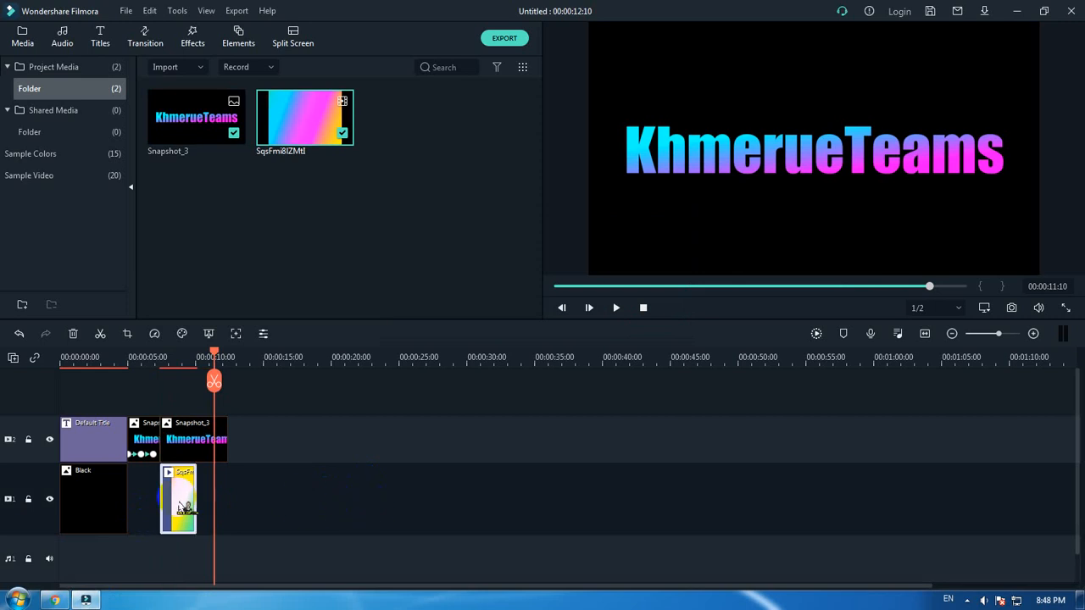
- Copy the gradient clip on video track 1 and paste the duplicate onto the same track
right_click(184, 508)
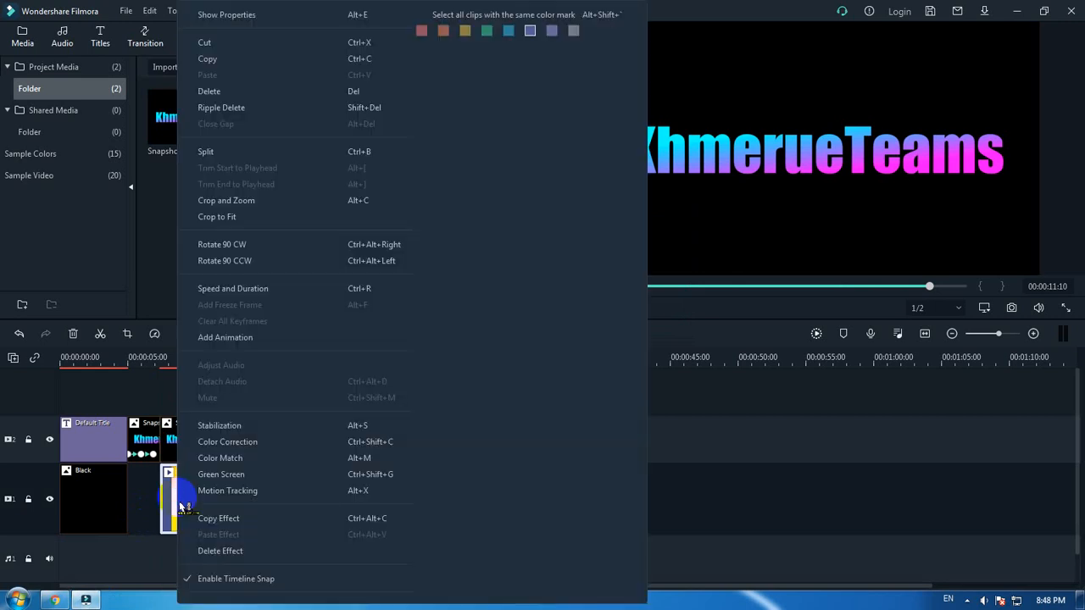
left_click(296, 70)
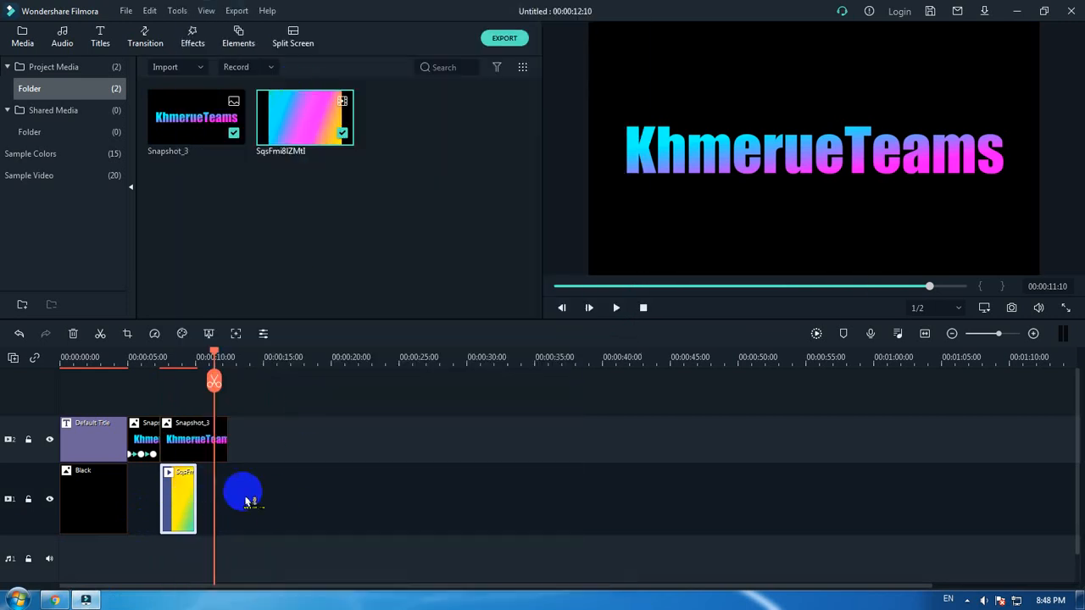
left_click(296, 500)
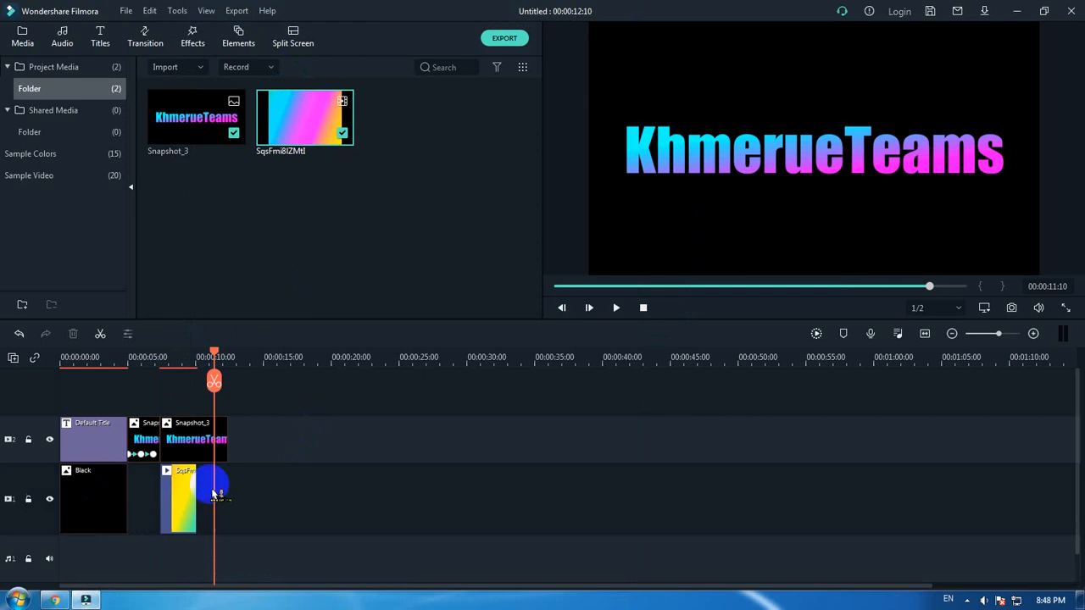
right_click(335, 514)
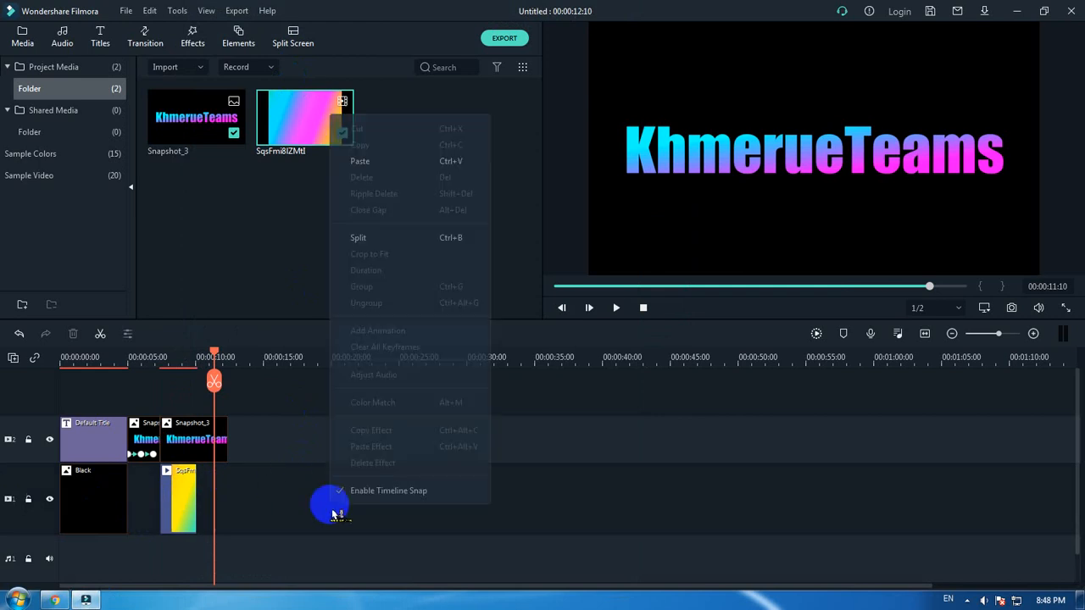
left_click(380, 182)
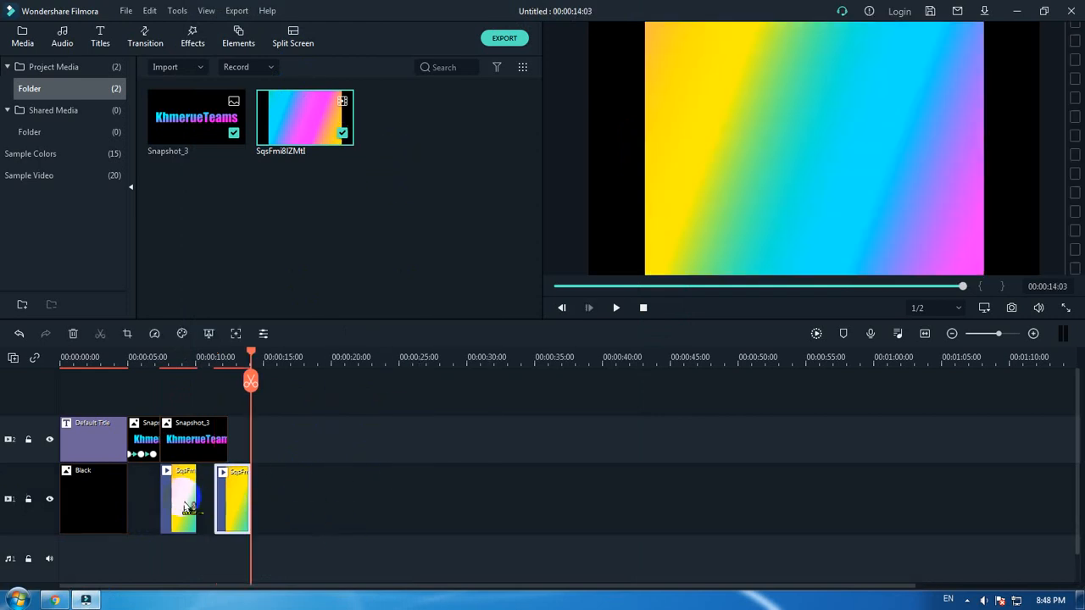
- Move the pasted gradient clip directly behind the first one and extend the second snapshot to end with it at 00:00:12:21
left_click_drag(240, 505, 332, 500)
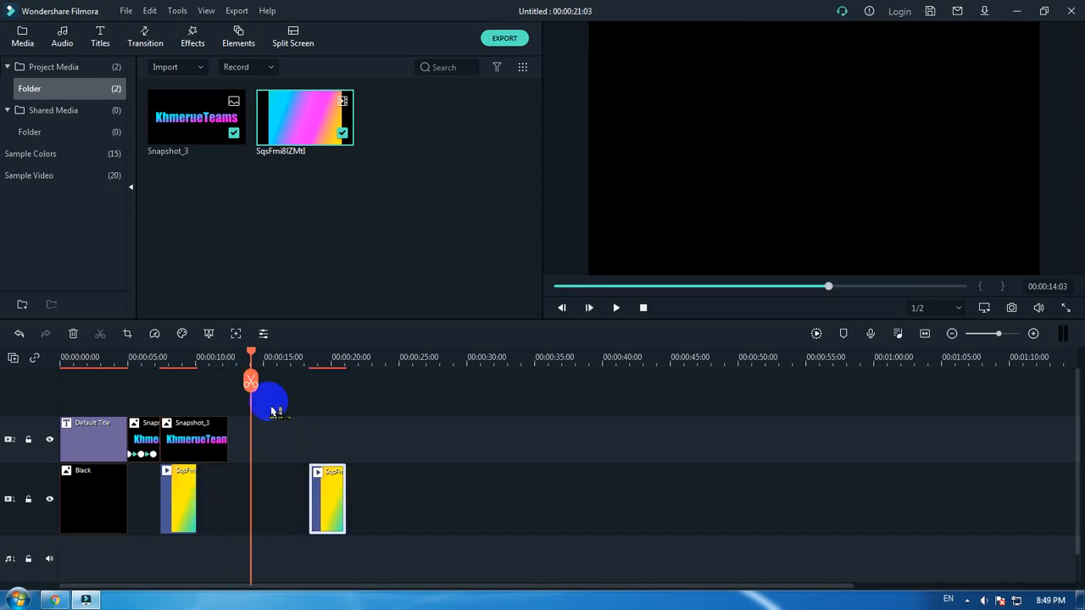
left_click(336, 362)
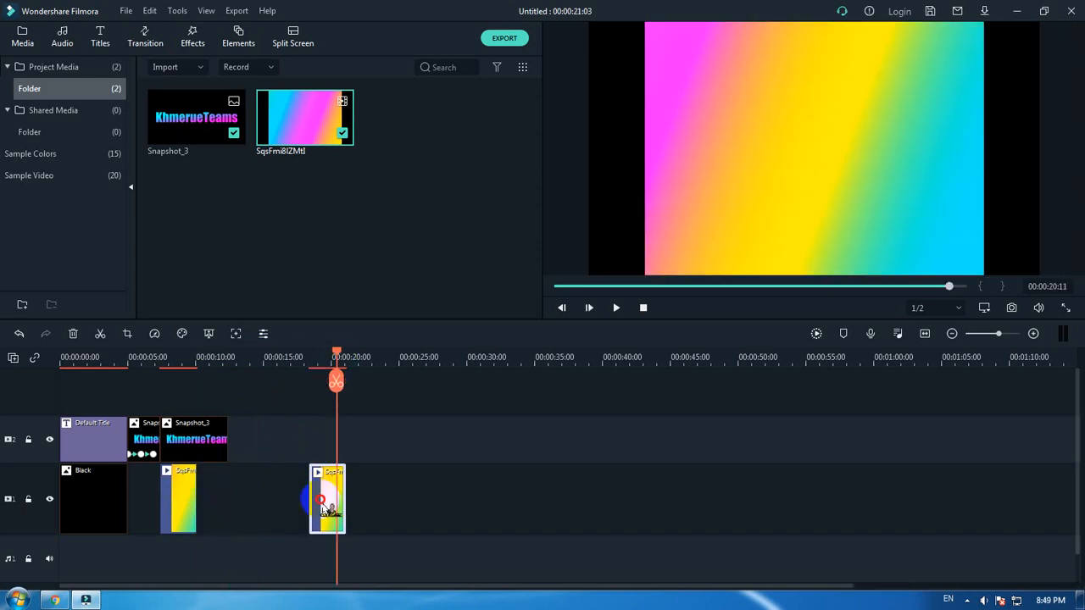
left_click_drag(323, 507, 217, 515)
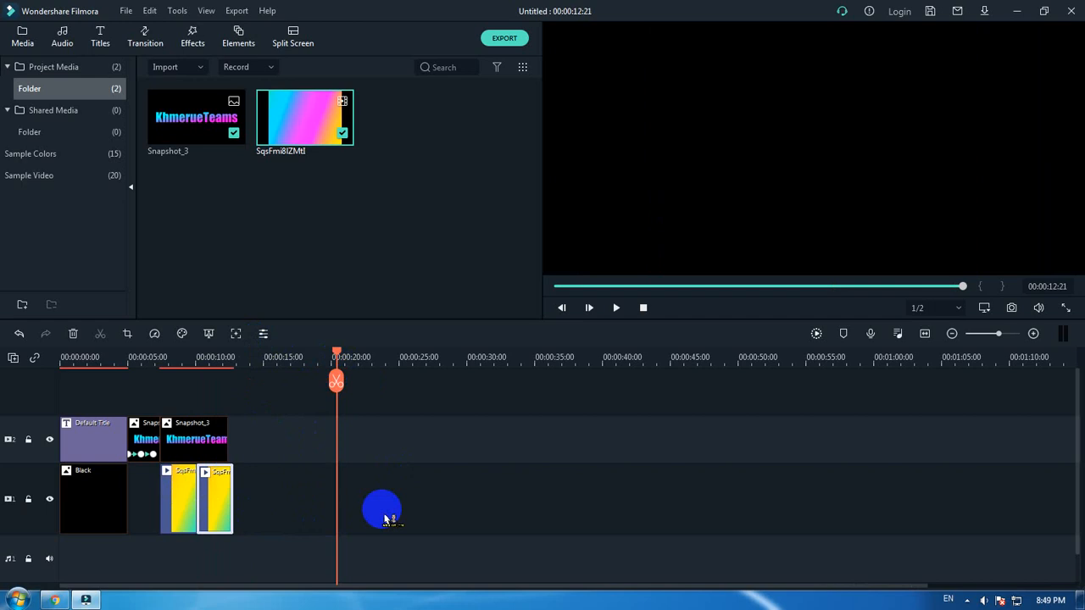
left_click(229, 450)
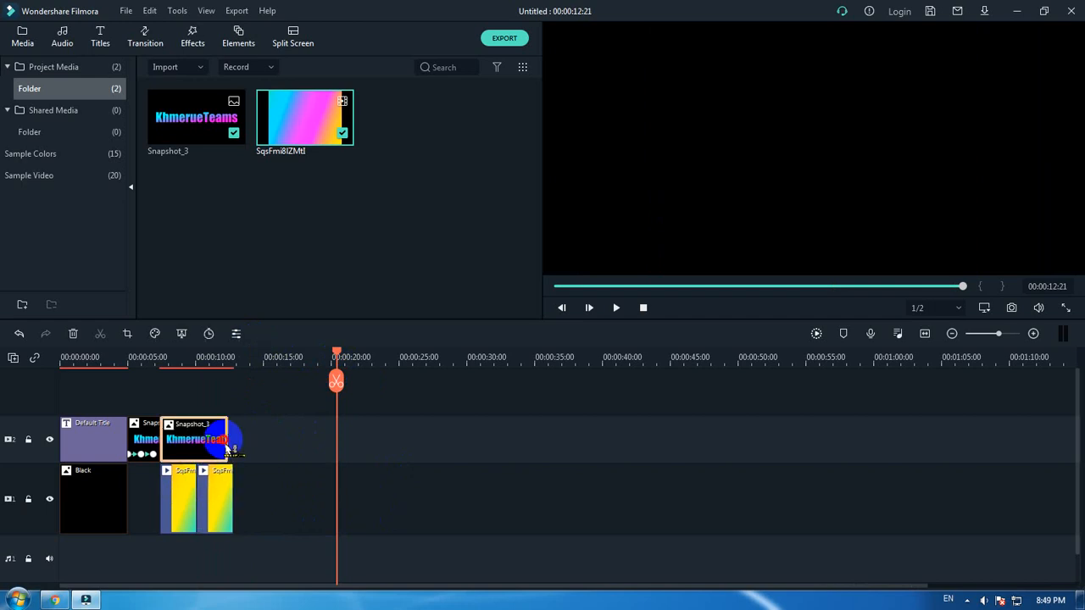
left_click_drag(228, 440, 234, 440)
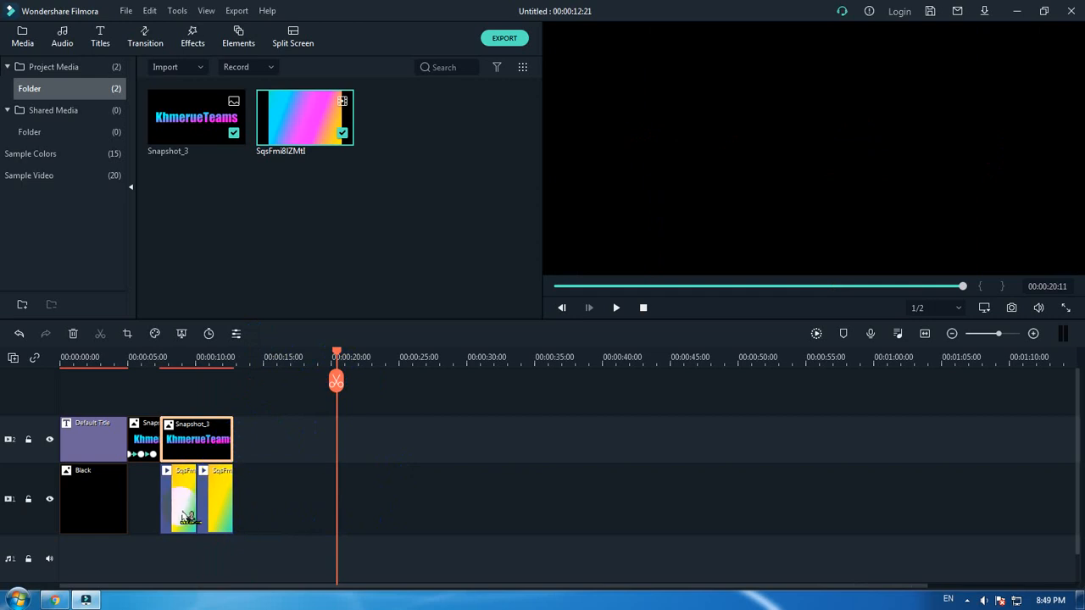
- Set the second snapshot clip's compositing blending mode to Multiply over the gradient clips and apply the setting
left_click(182, 365)
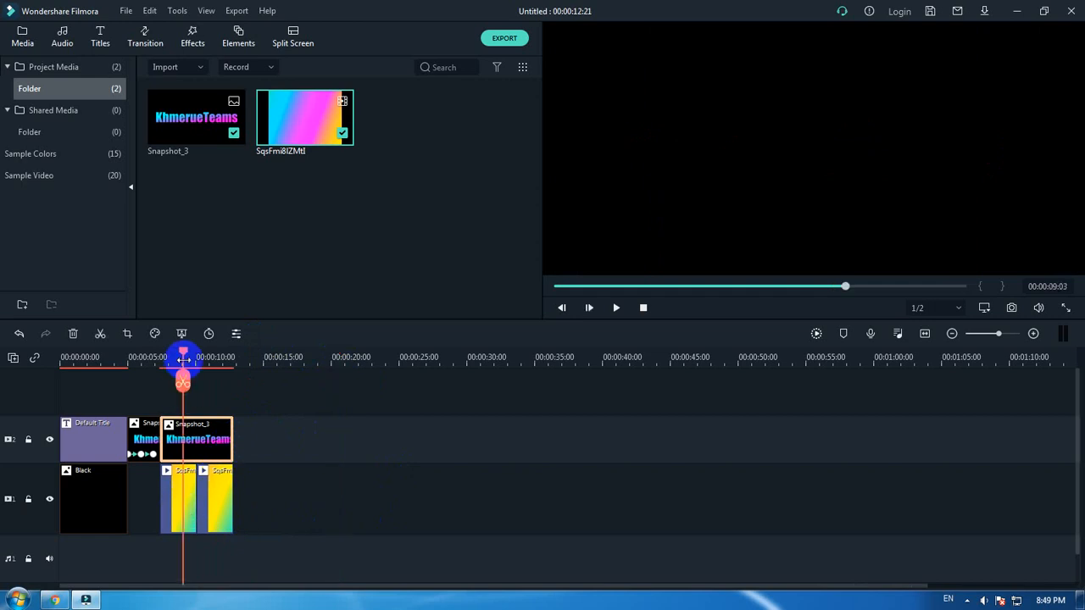
double_click(207, 449)
left_click(22, 34)
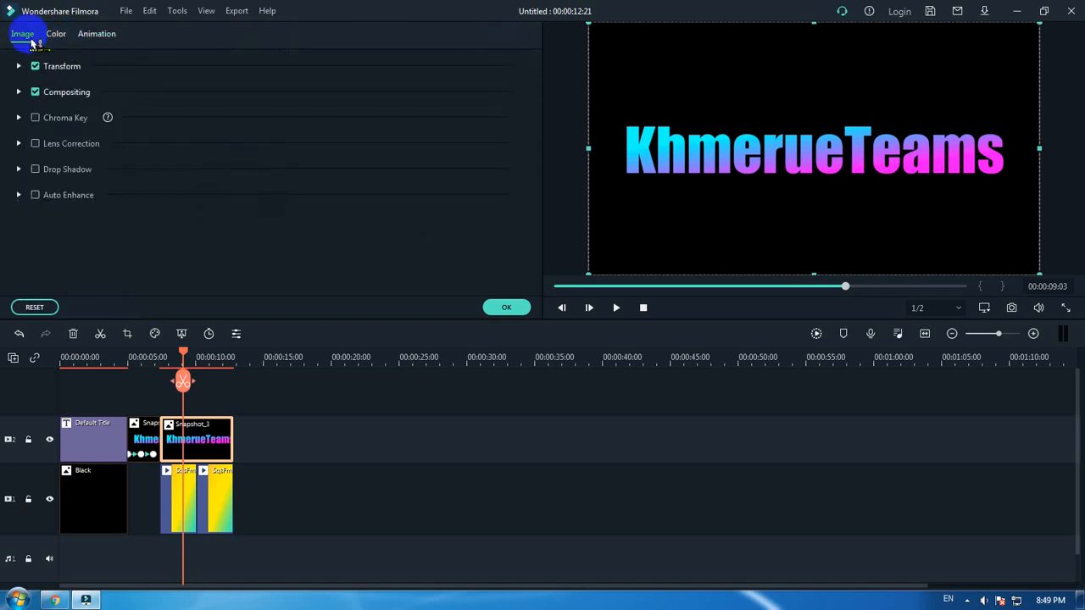
left_click(20, 93)
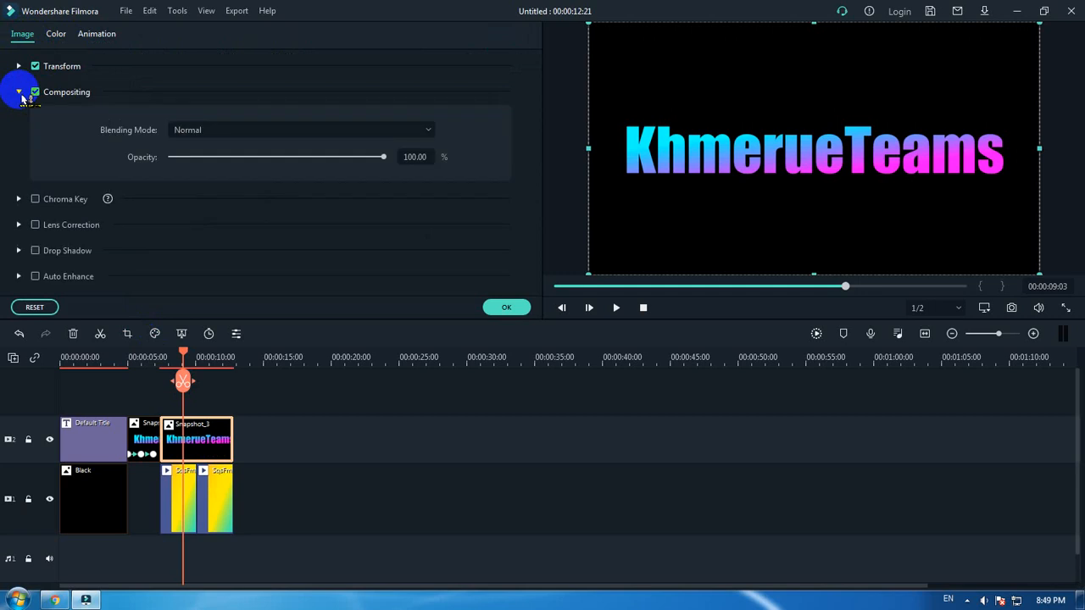
left_click(307, 132)
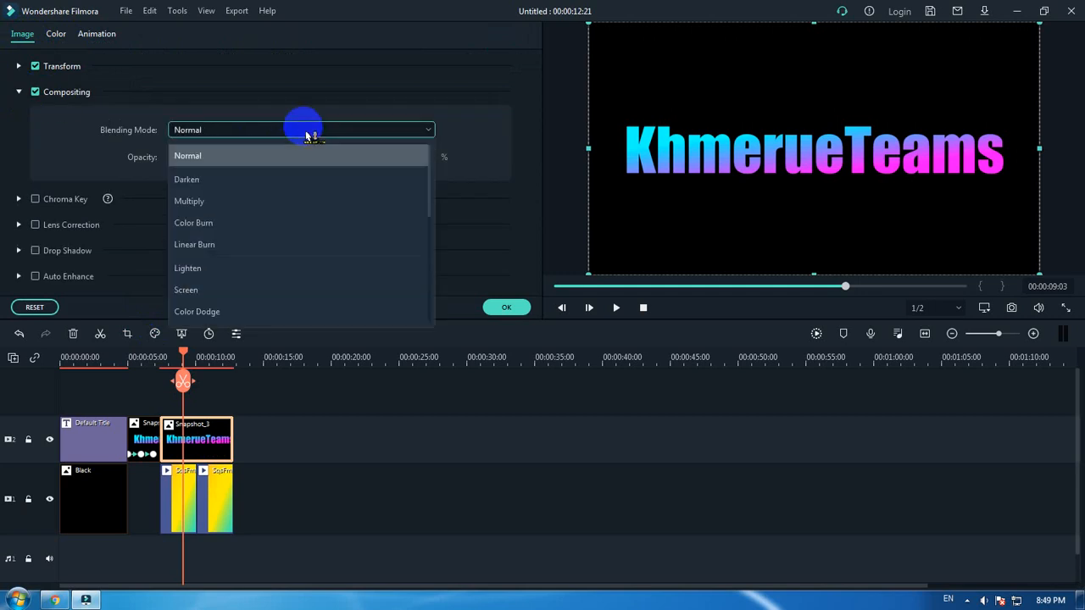
left_click(277, 211)
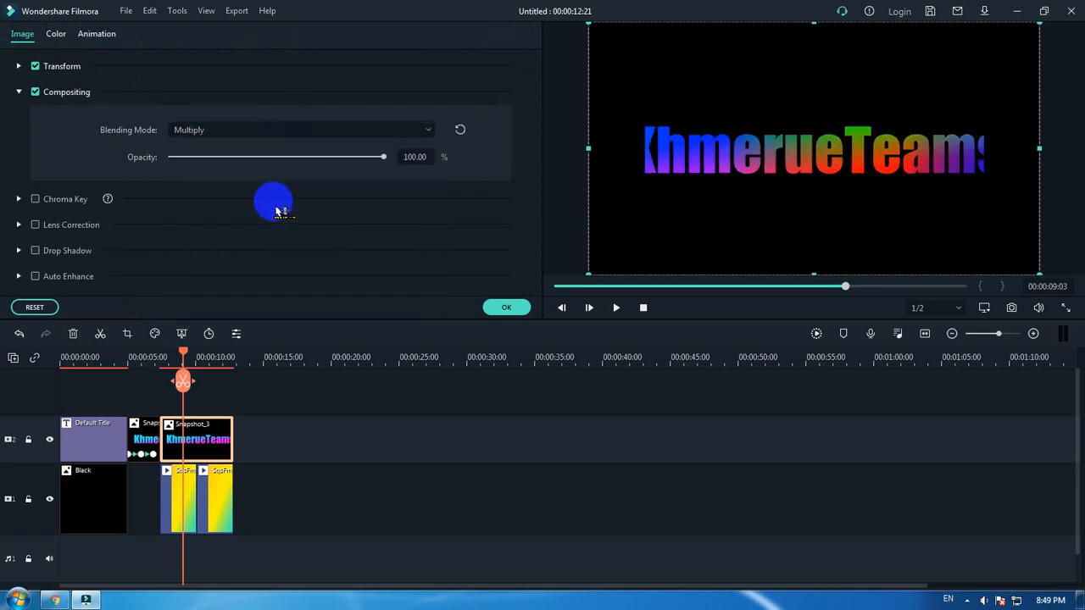
left_click(514, 316)
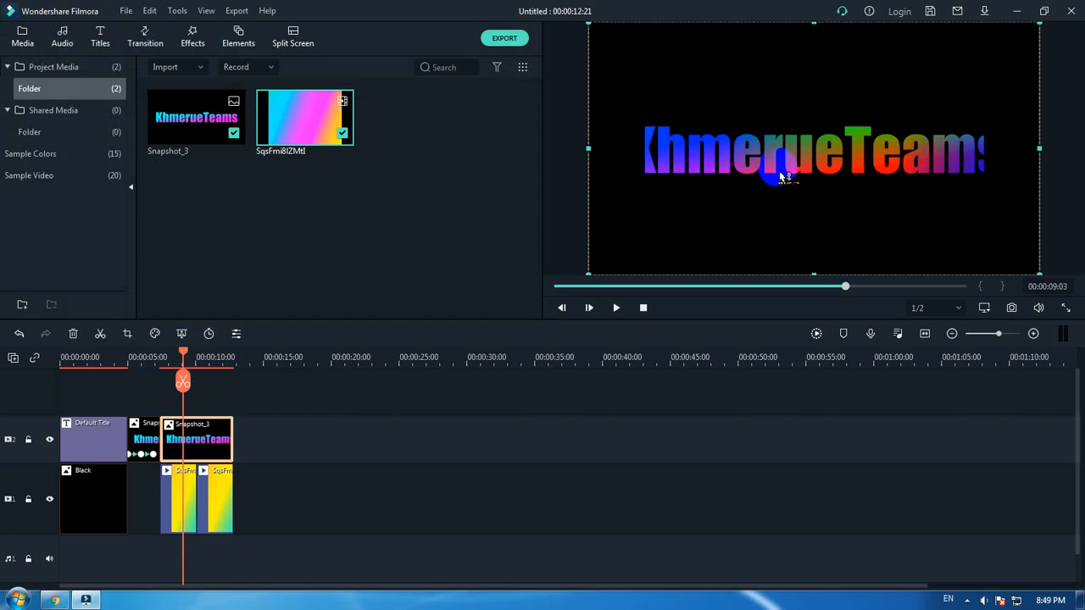
- Review the compositing, animation and color settings of the second snapshot clip with the playhead at 00:00:09:05
left_click(114, 359)
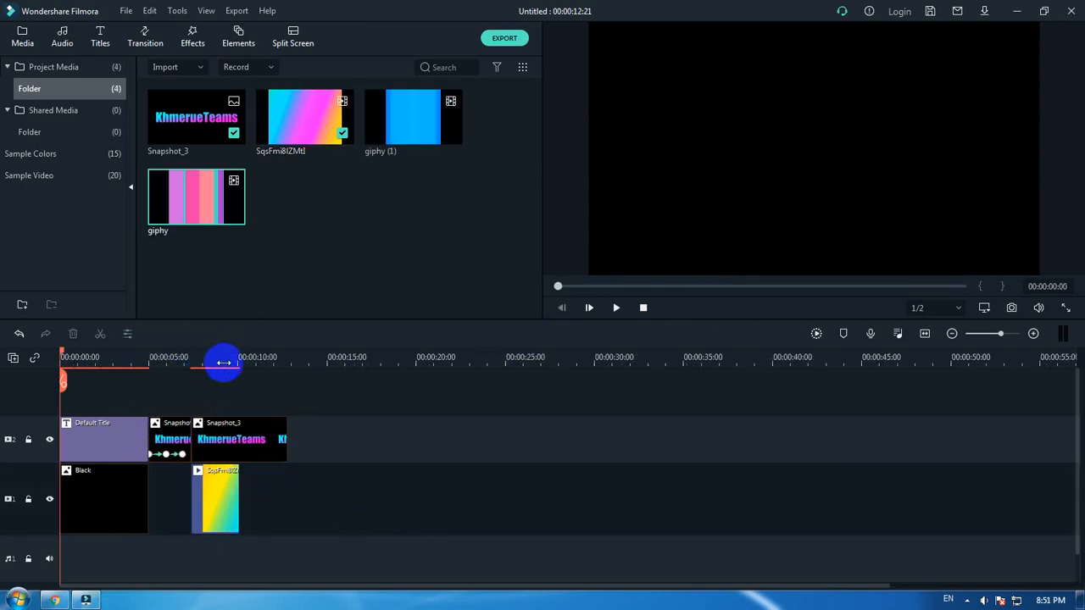
left_click(223, 363)
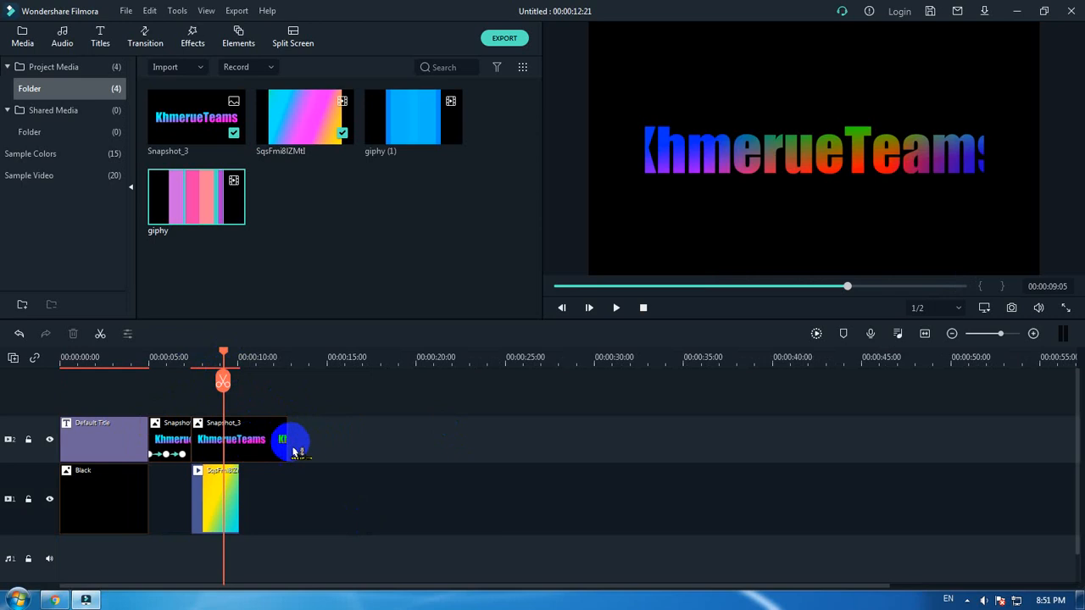
left_click(245, 442)
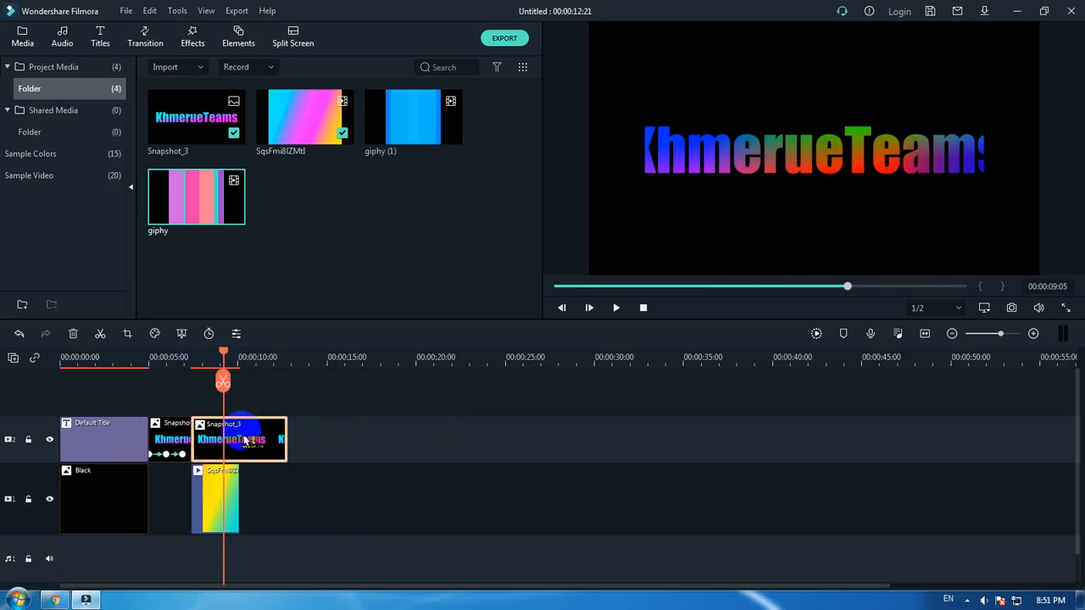
double_click(256, 441)
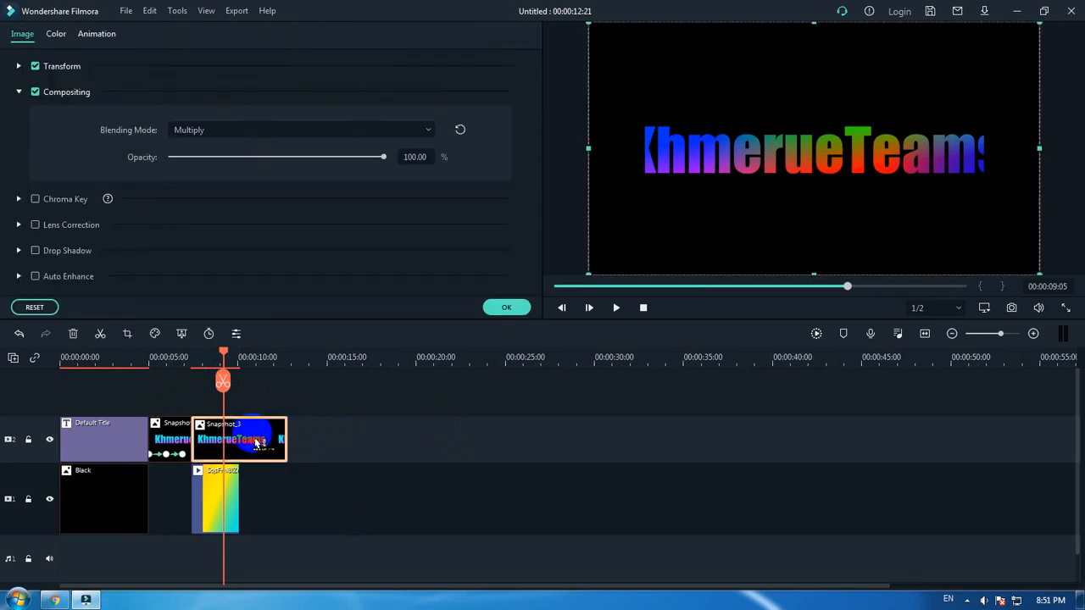
left_click(97, 34)
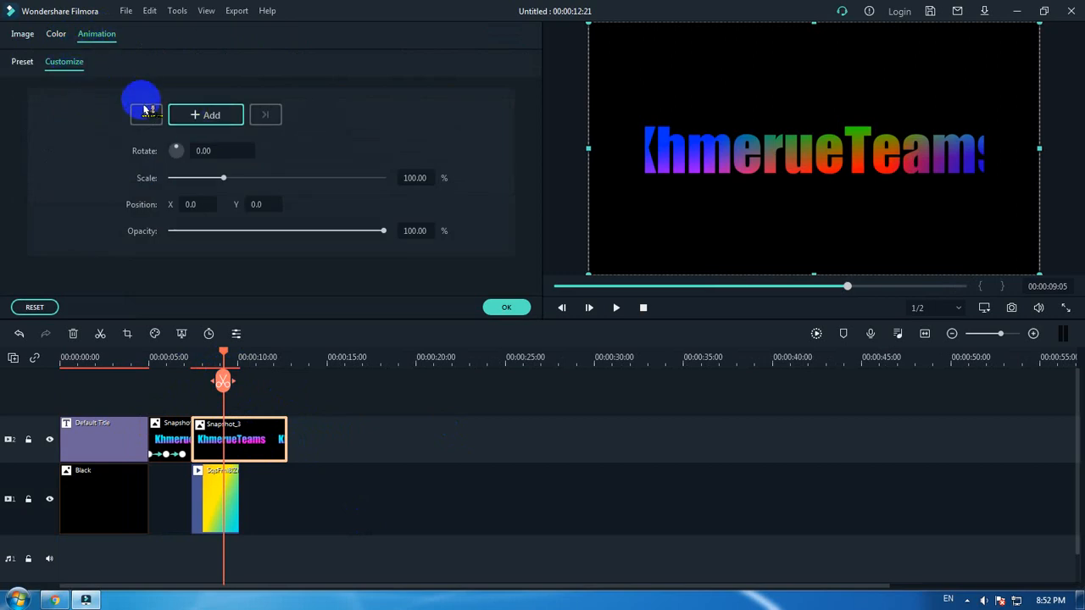
left_click(59, 38)
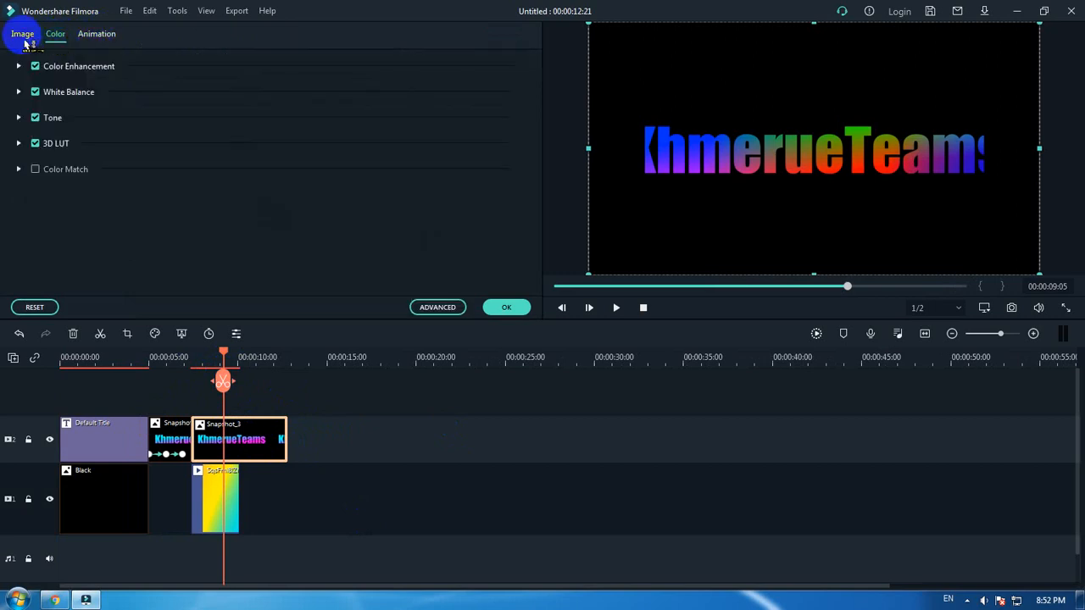
left_click(23, 36)
left_click(511, 311)
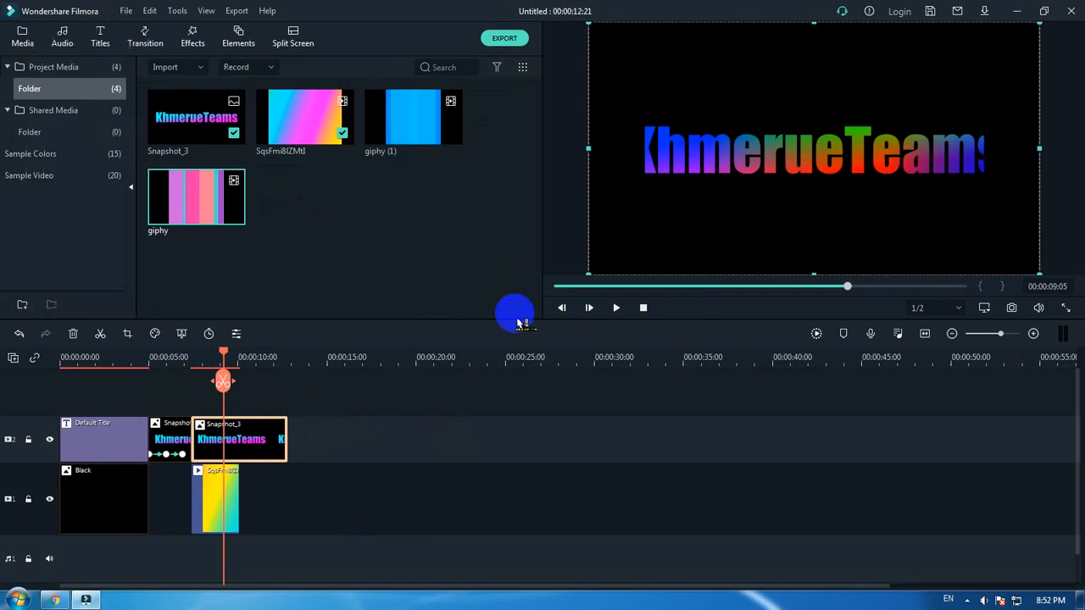
- Play the sequence from 00:00:07:01 to check how the second snapshot looks over and beyond the gradient clip
left_click(185, 357)
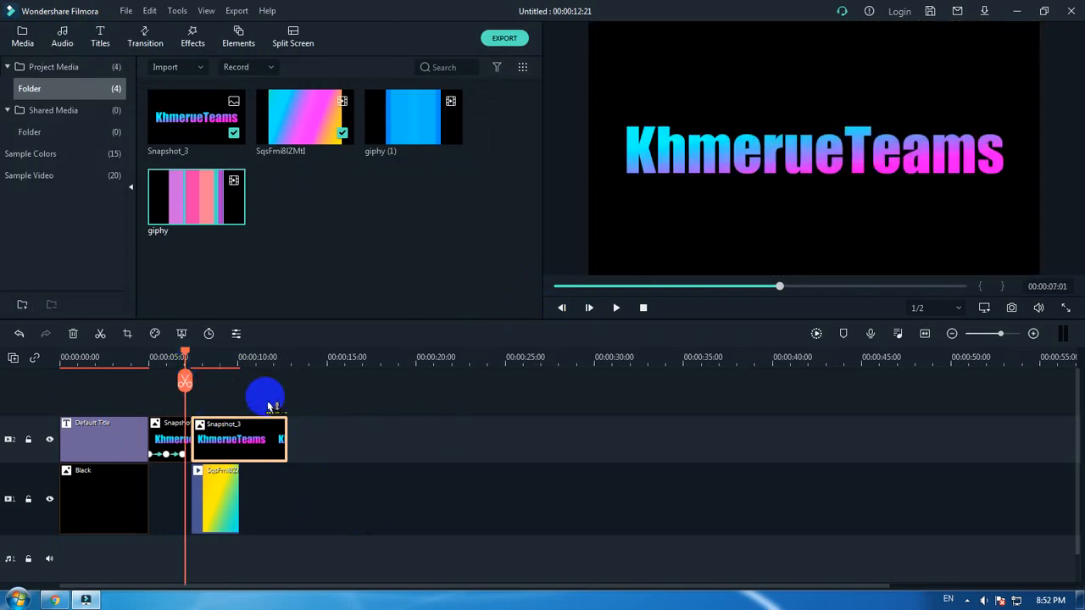
key("space")
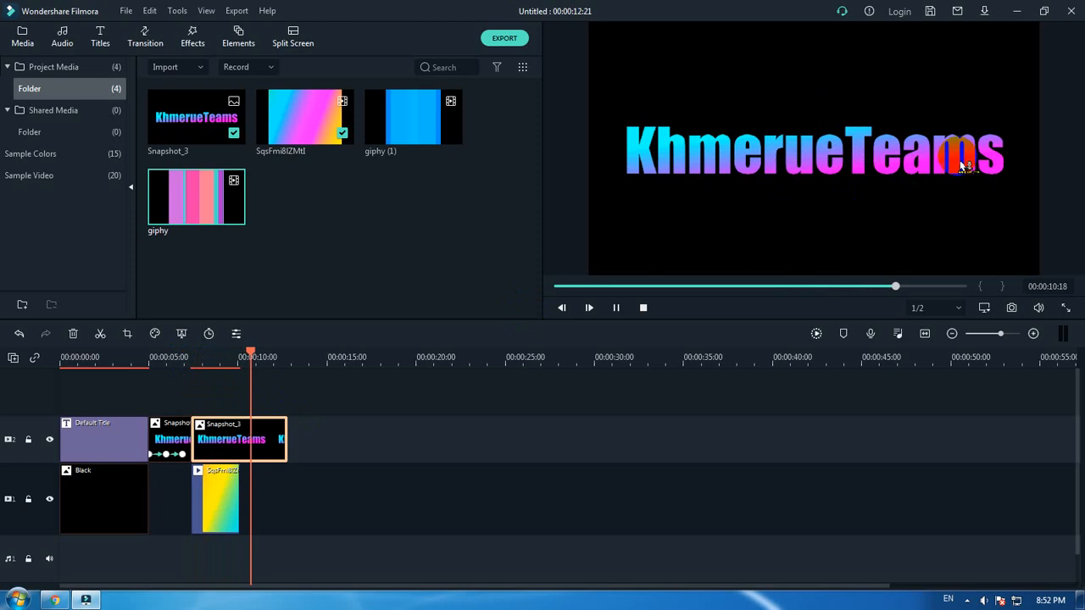
left_click(231, 505)
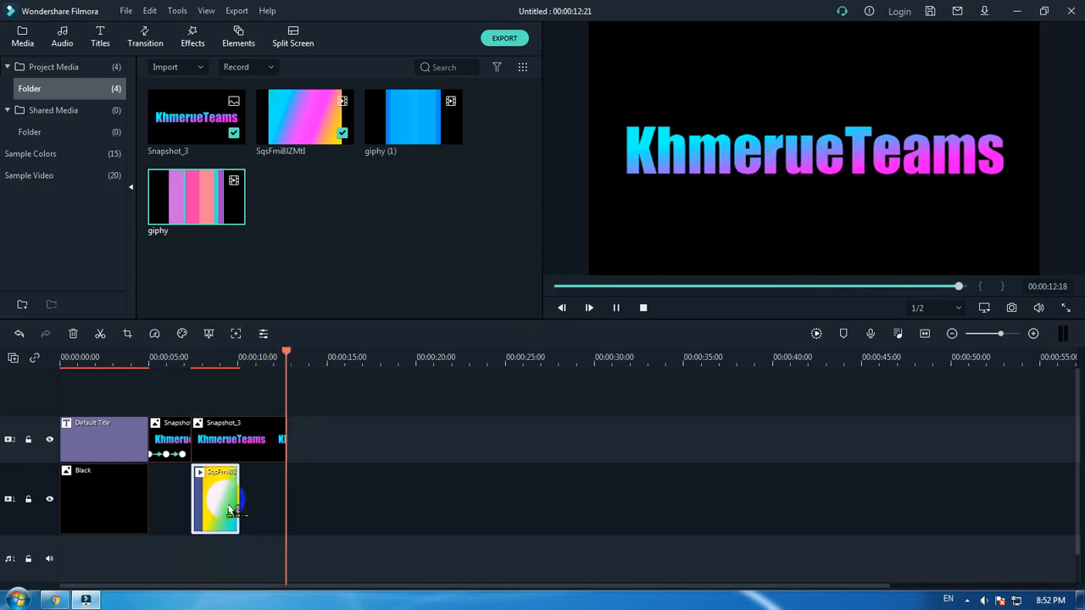
key("space")
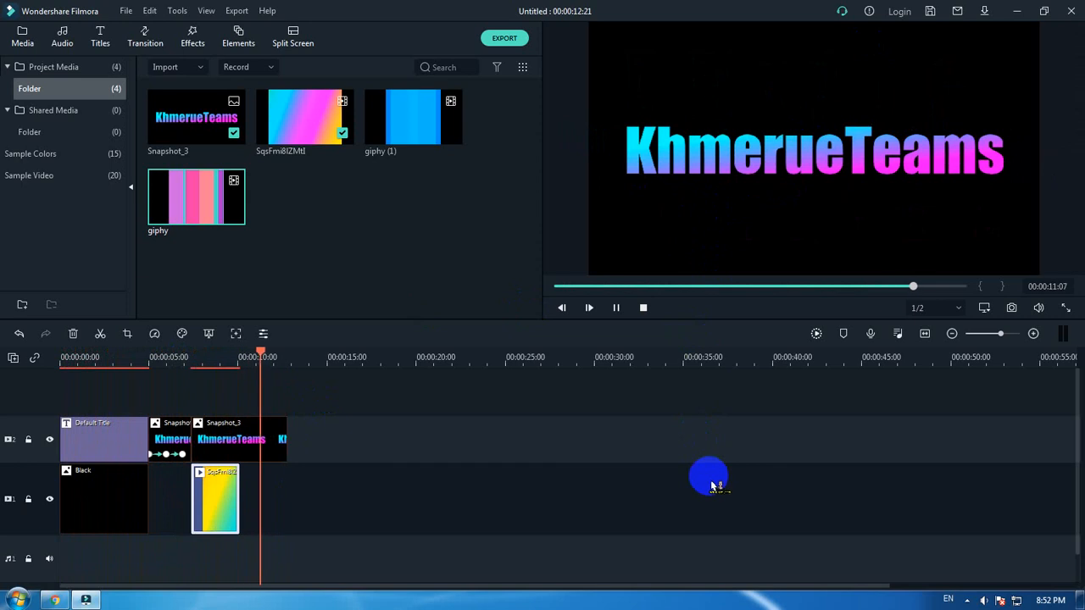
key("space")
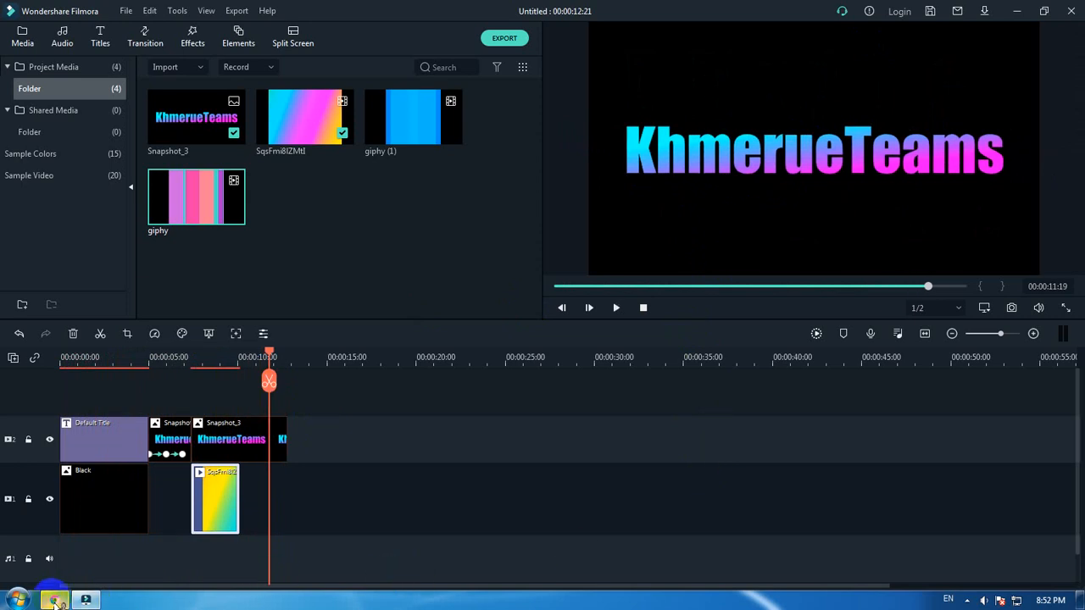
- Switch to Chrome, browse the image results for "gradient change color gif" for usable animated gradients, and return to Filmora
left_click(56, 602)
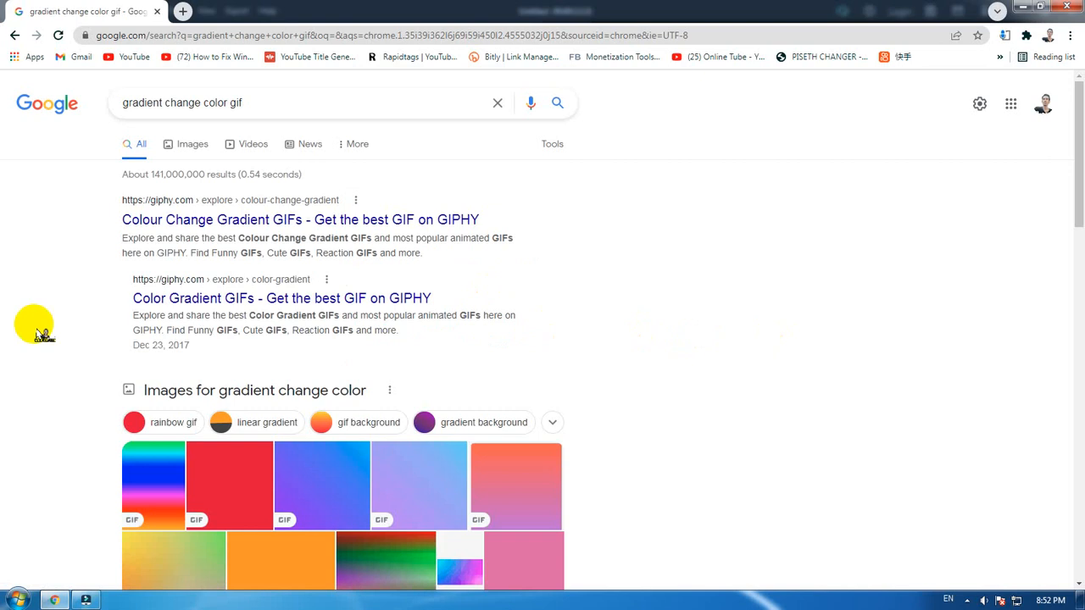
left_click(188, 144)
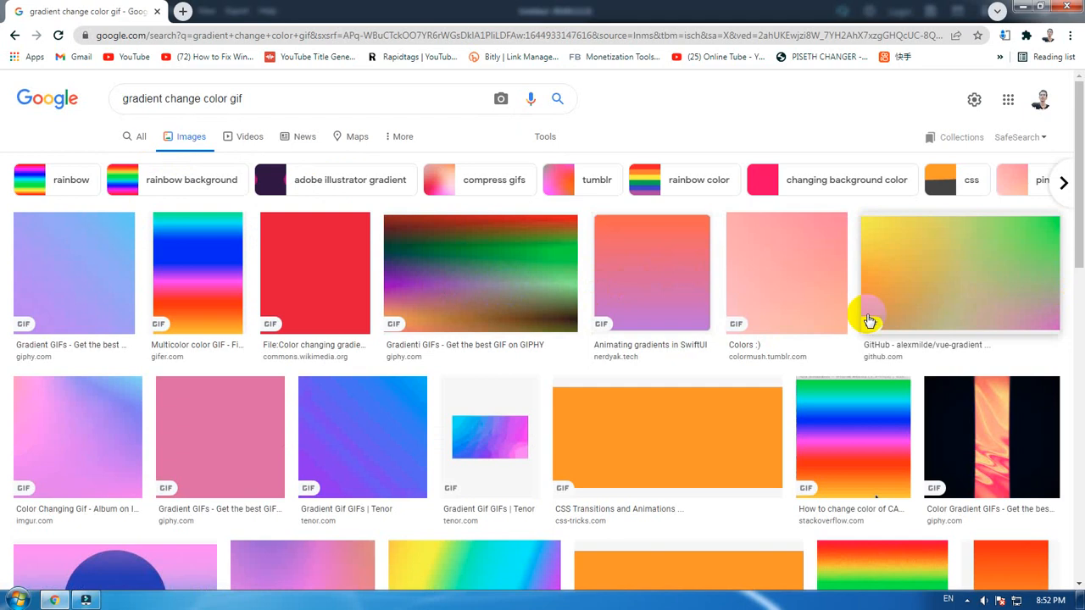
scroll(823, 415, "down", 3)
left_click(477, 337)
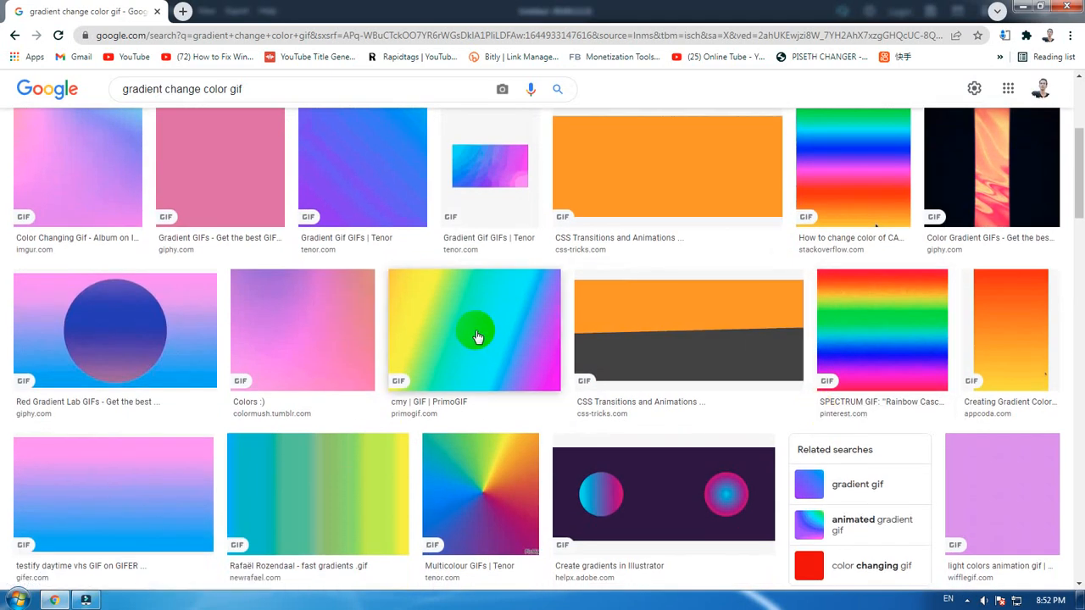
scroll(477, 336, "down", 3)
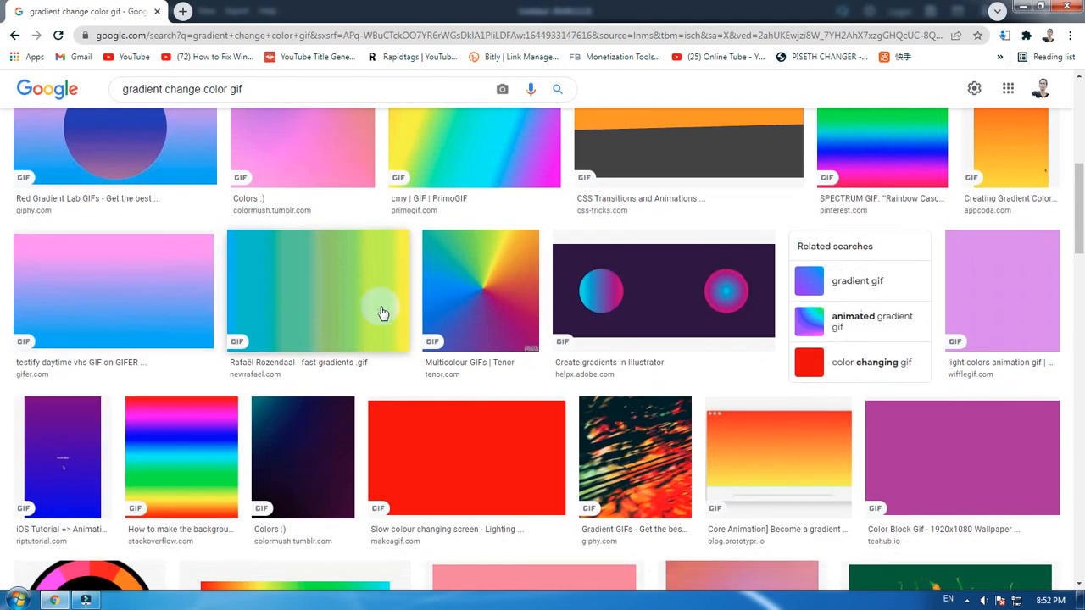
left_click(489, 302)
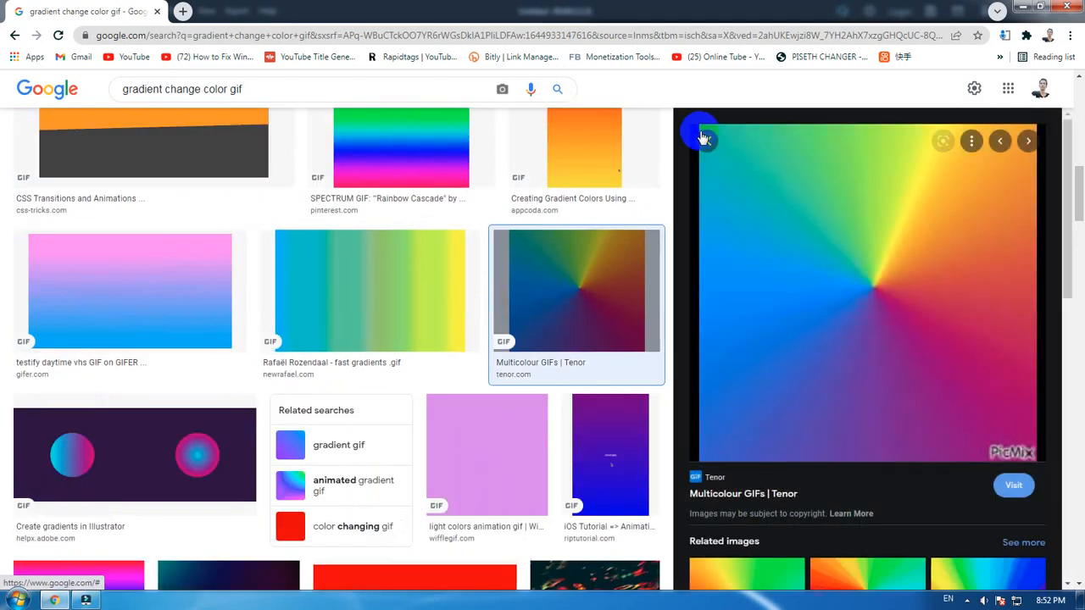
left_click(708, 155)
scroll(496, 303, "down", 4)
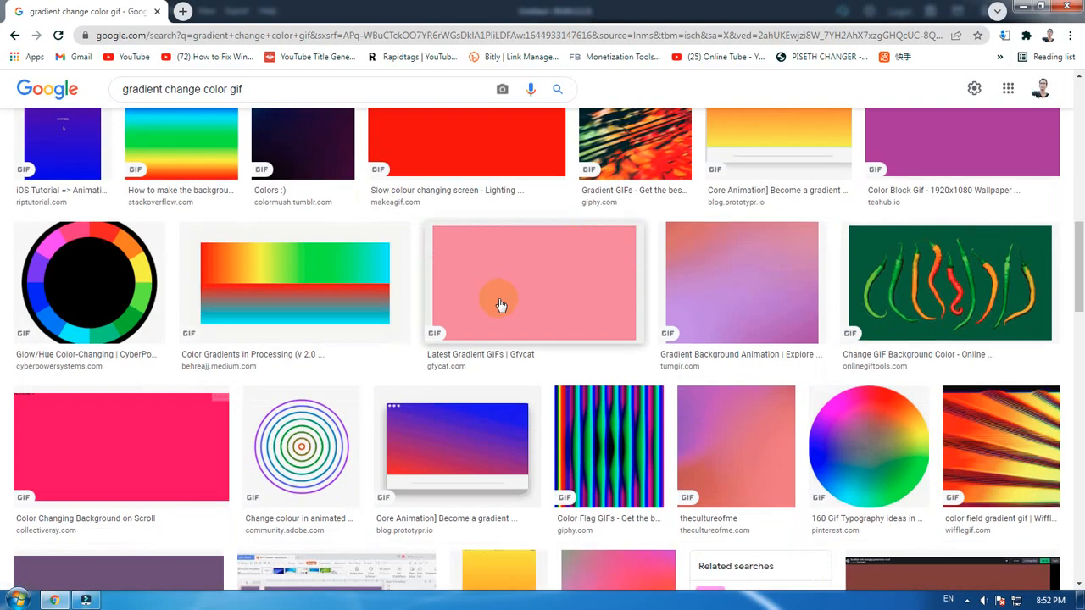
scroll(298, 295, "down", 3)
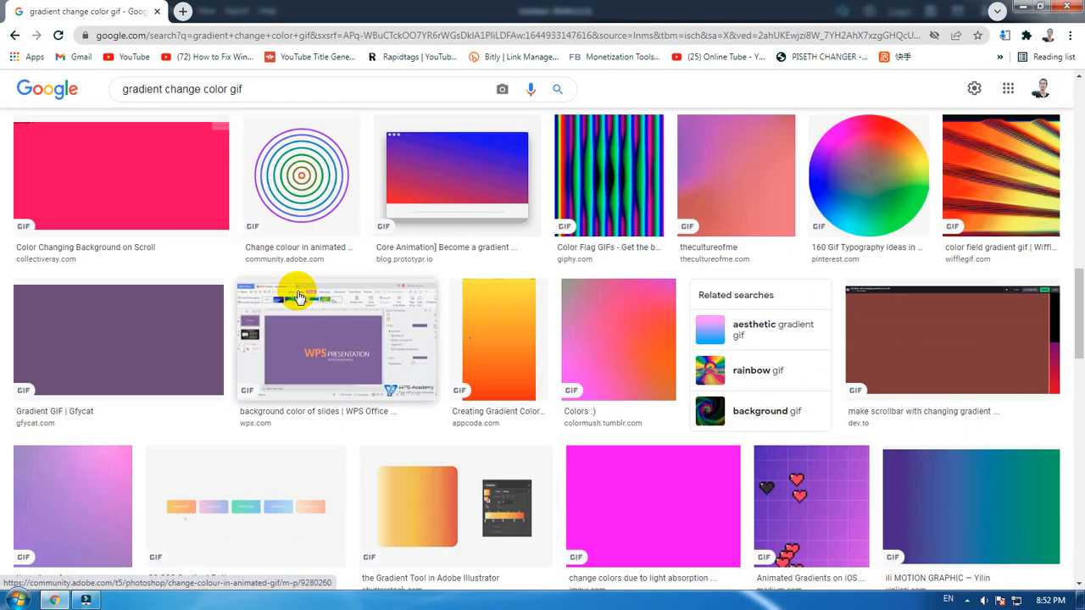
left_click(1021, 10)
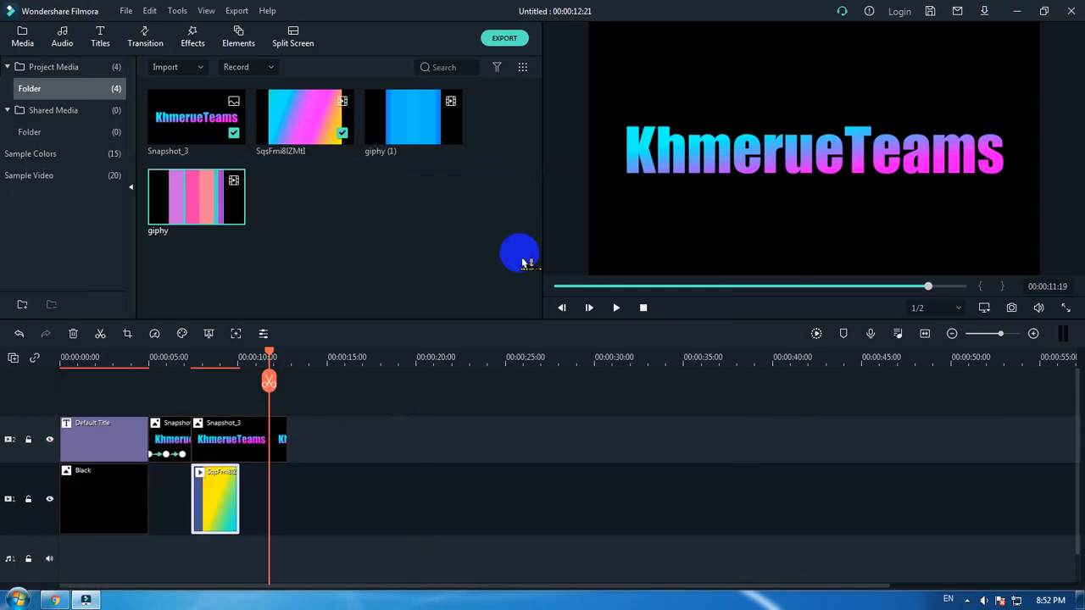
- Trim the end of the second snapshot clip to match the gradient clip's end at 00:00:10:03
left_click(241, 442)
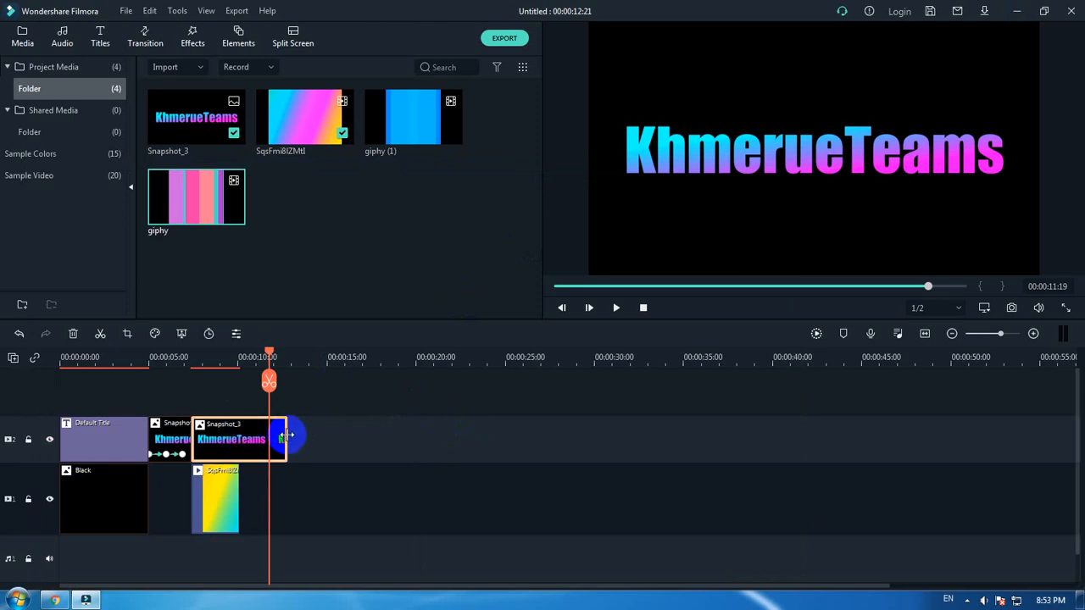
left_click_drag(288, 436, 243, 443)
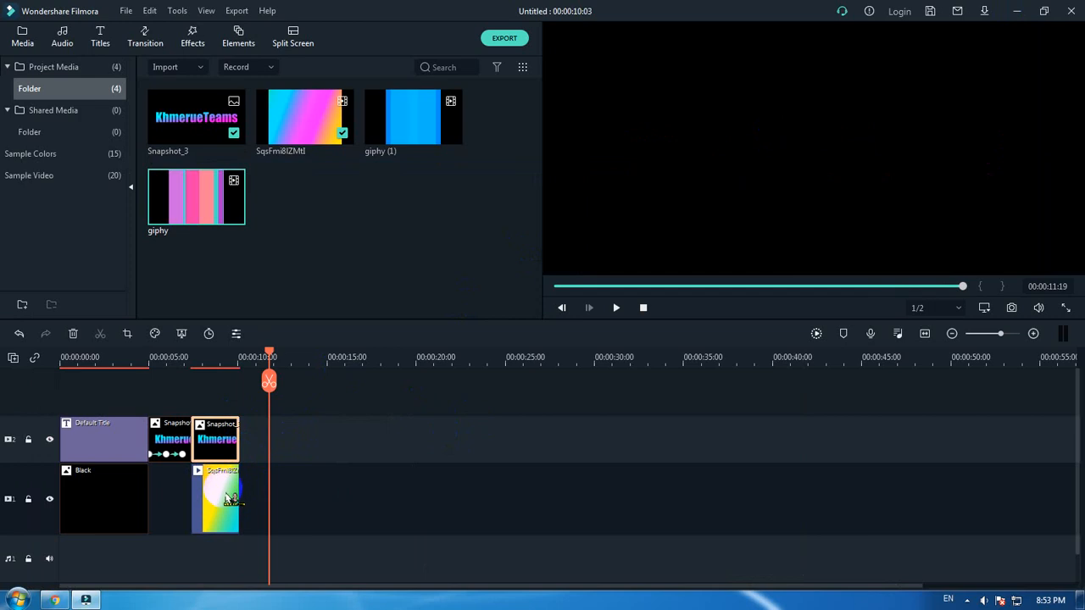
- Copy the Default Title clip and place the duplicate on video track 2 directly behind the second snapshot clip
left_click(108, 443)
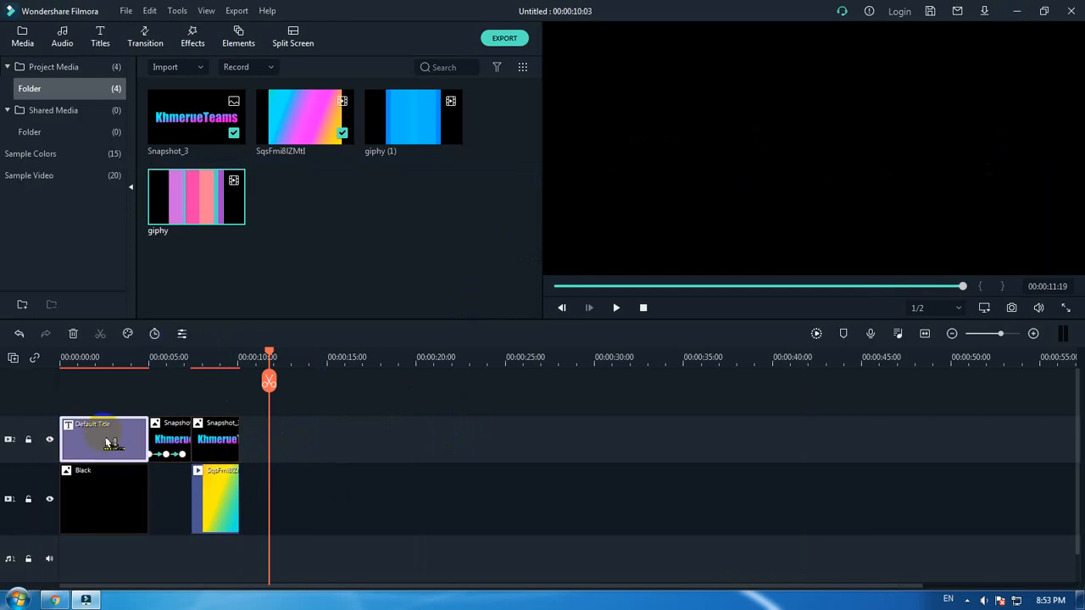
right_click(109, 442)
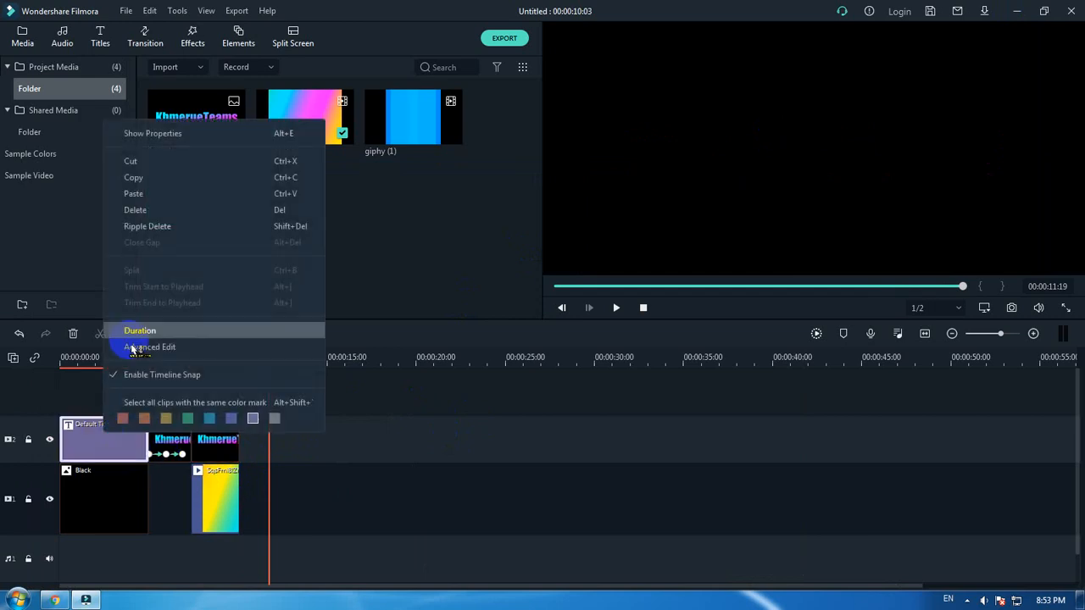
left_click(202, 180)
left_click(330, 442)
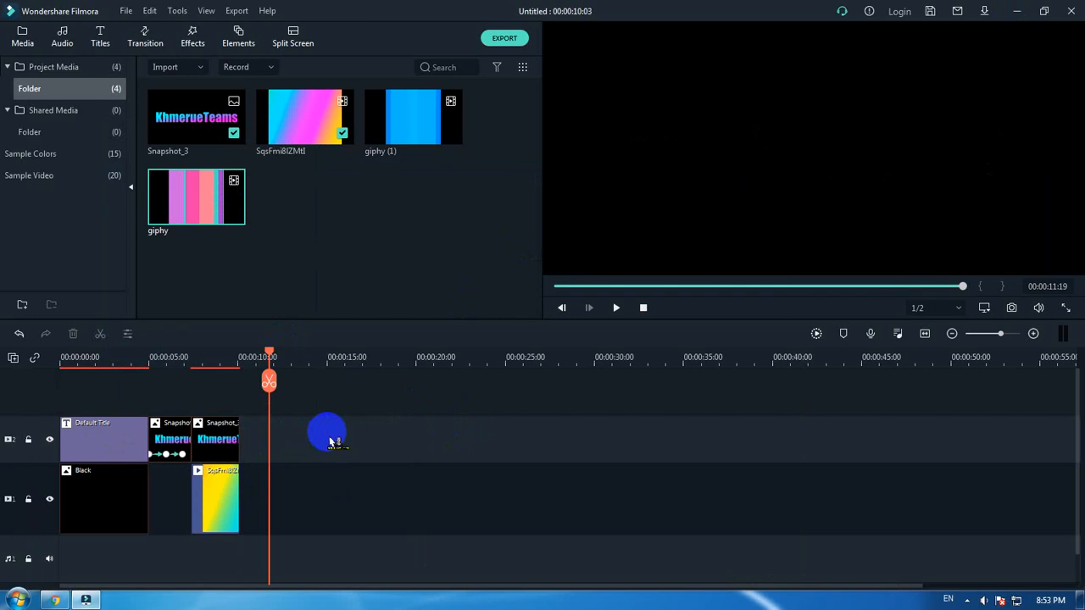
right_click(438, 442)
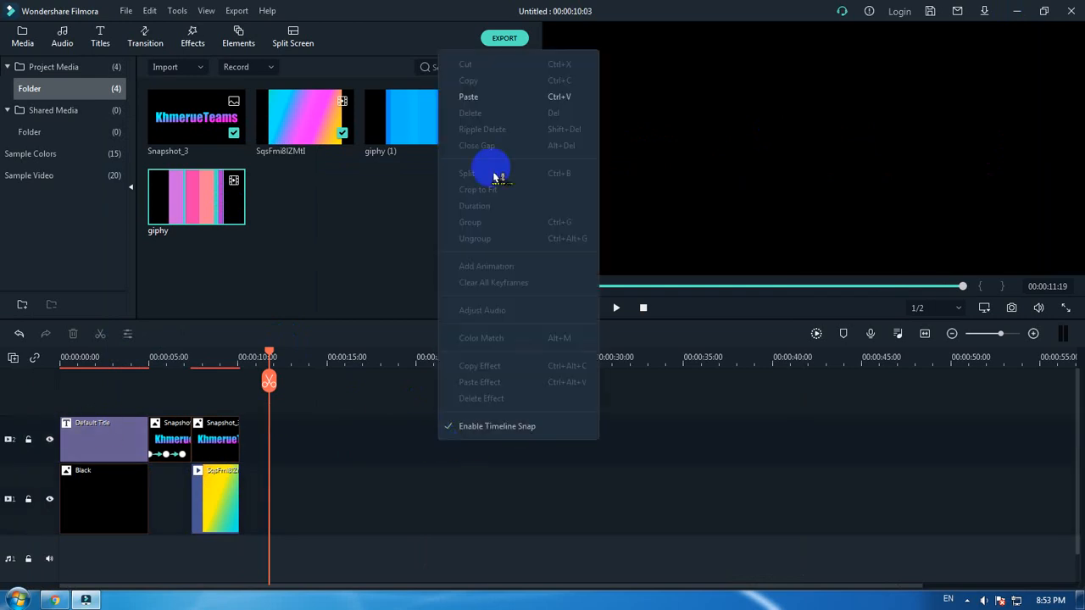
left_click(468, 97)
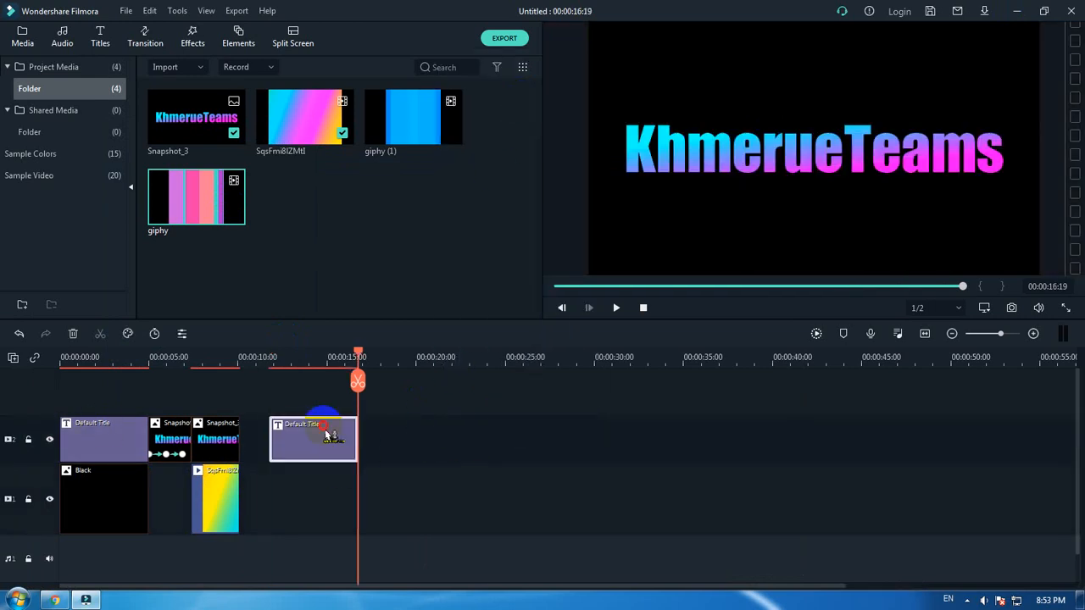
left_click_drag(328, 435, 297, 436)
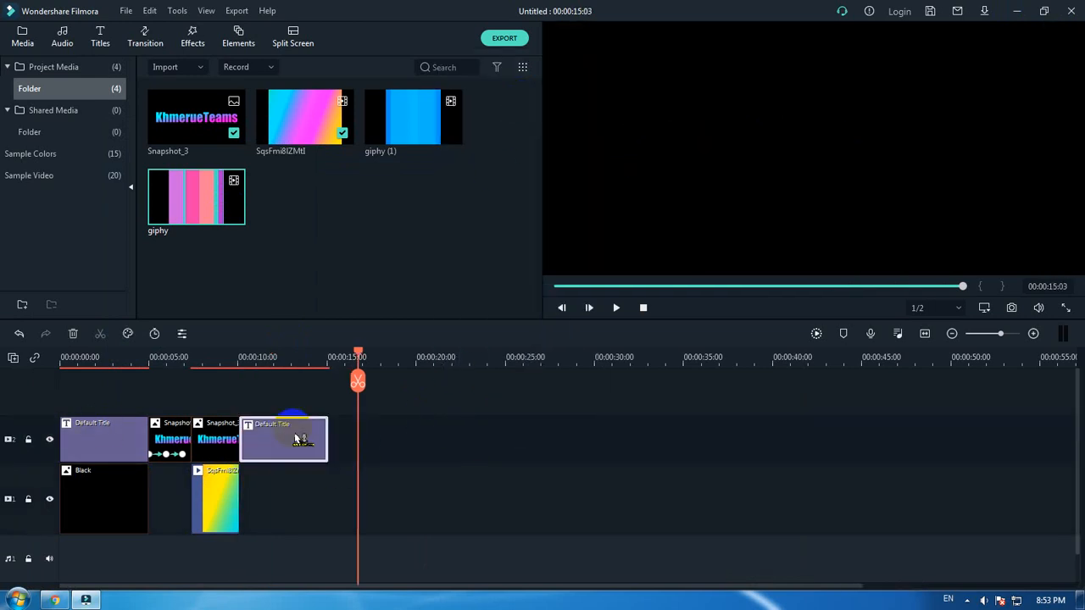
- Set the text animation of the duplicated Default Title clip to No Animation
left_click(241, 357)
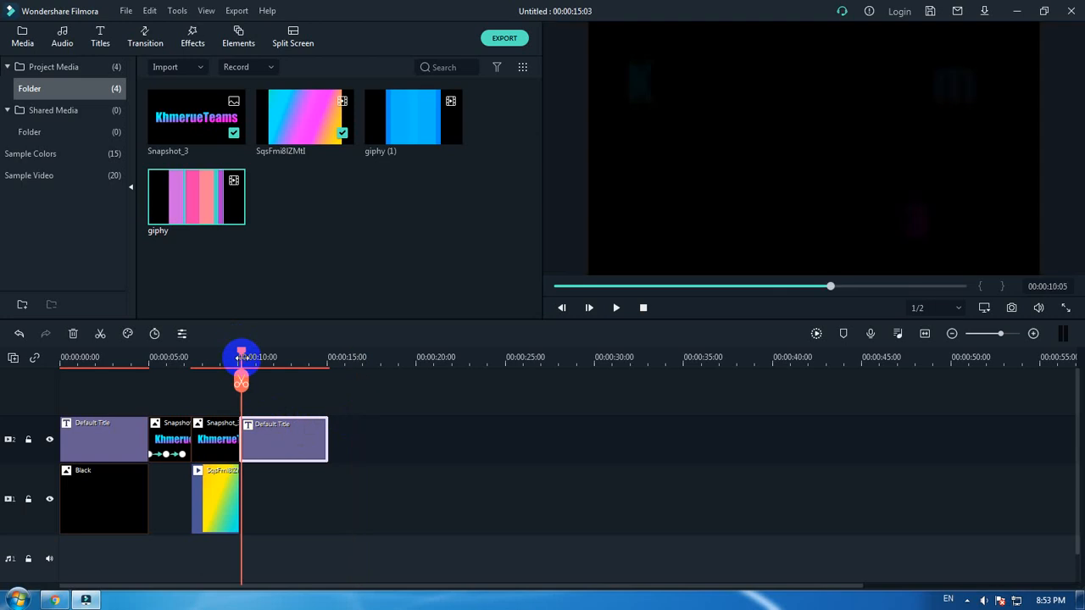
double_click(293, 447)
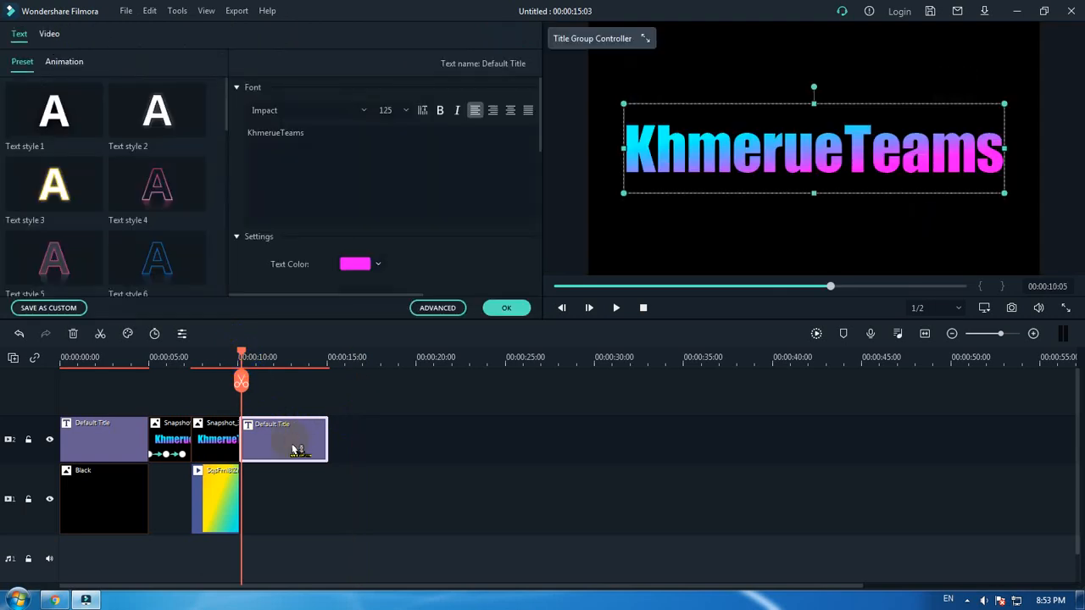
left_click(504, 308)
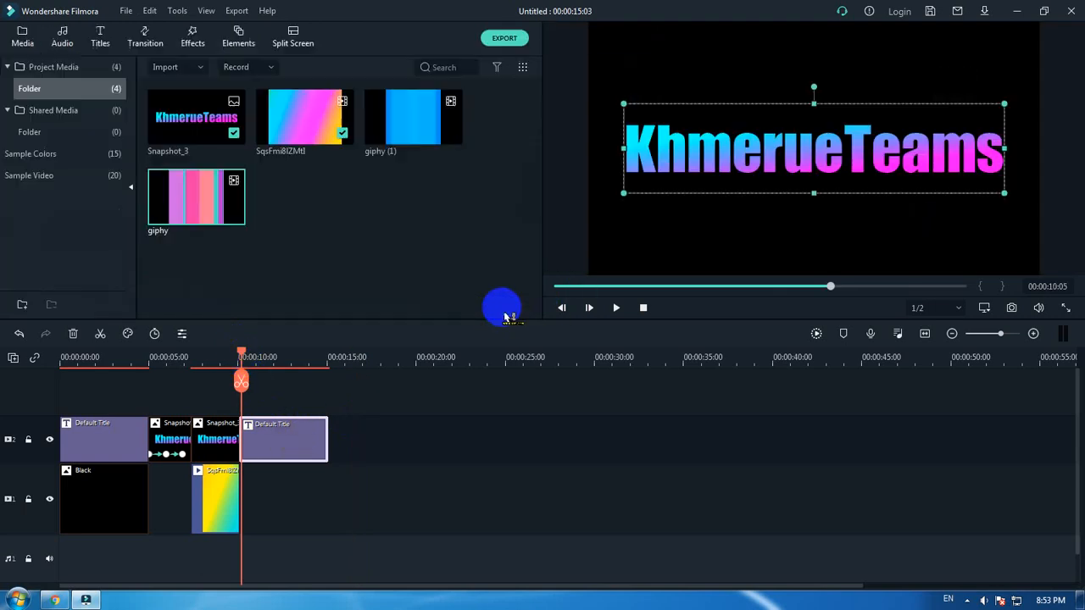
right_click(295, 449)
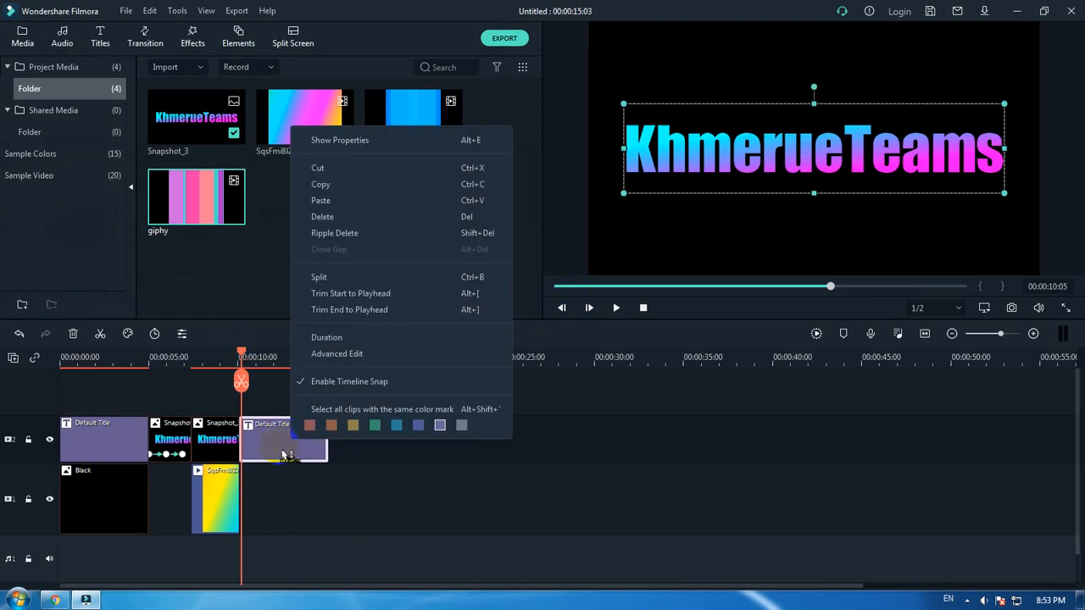
double_click(279, 455)
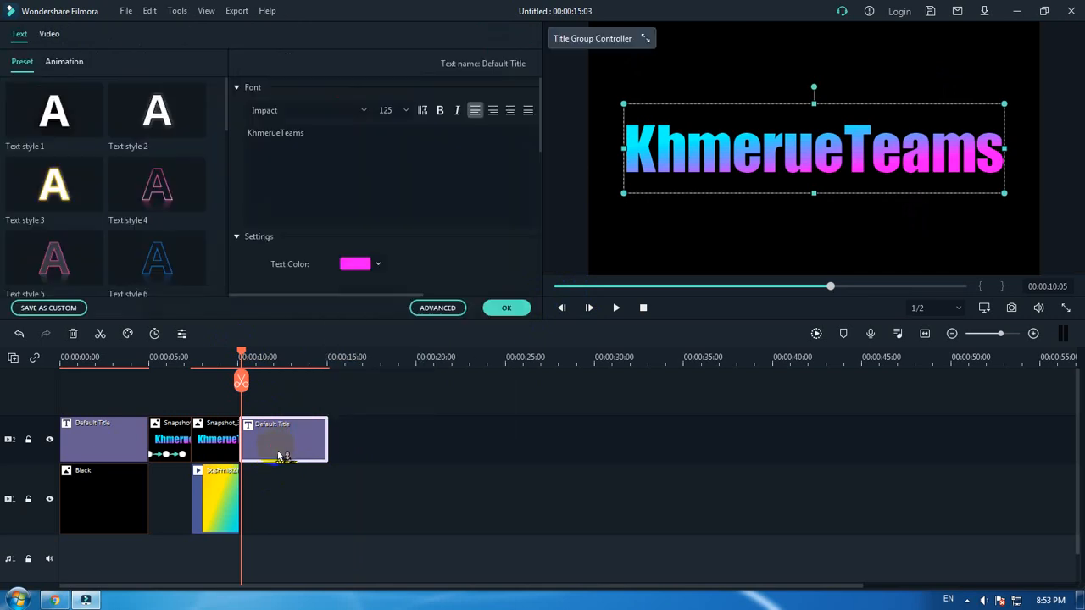
left_click(65, 61)
left_click(66, 132)
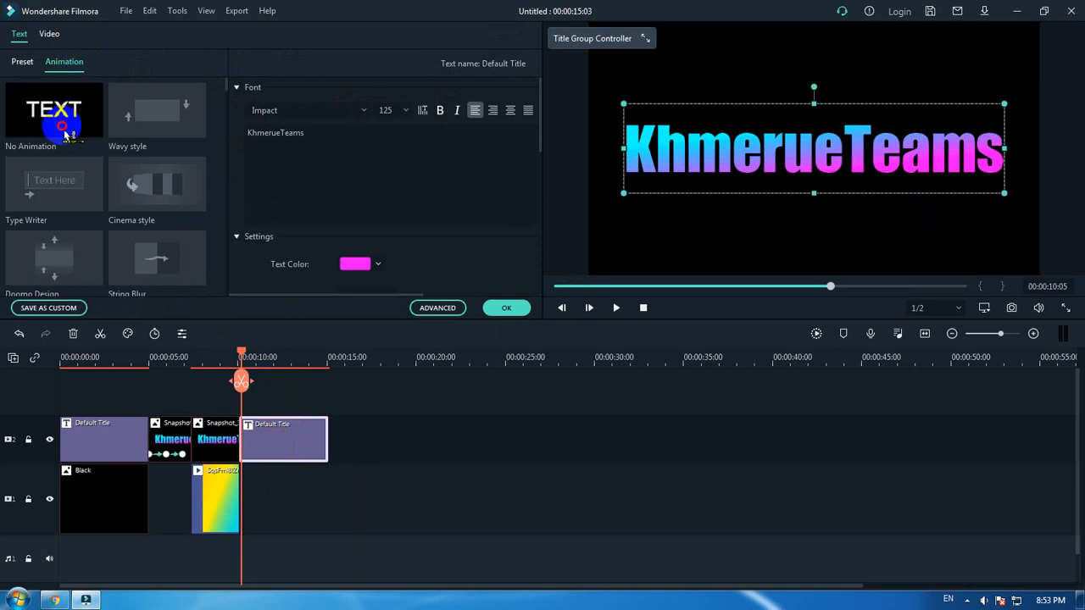
left_click(293, 470)
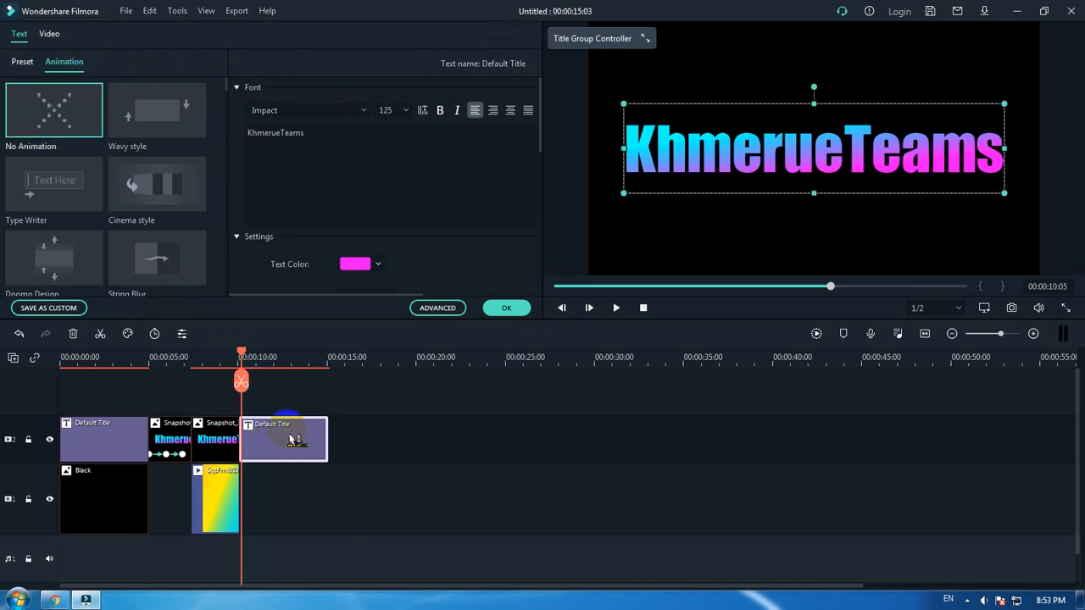
- Try the Cinema style, String Blur and Up Roll text animations on the duplicated Default Title clip
left_click(505, 307)
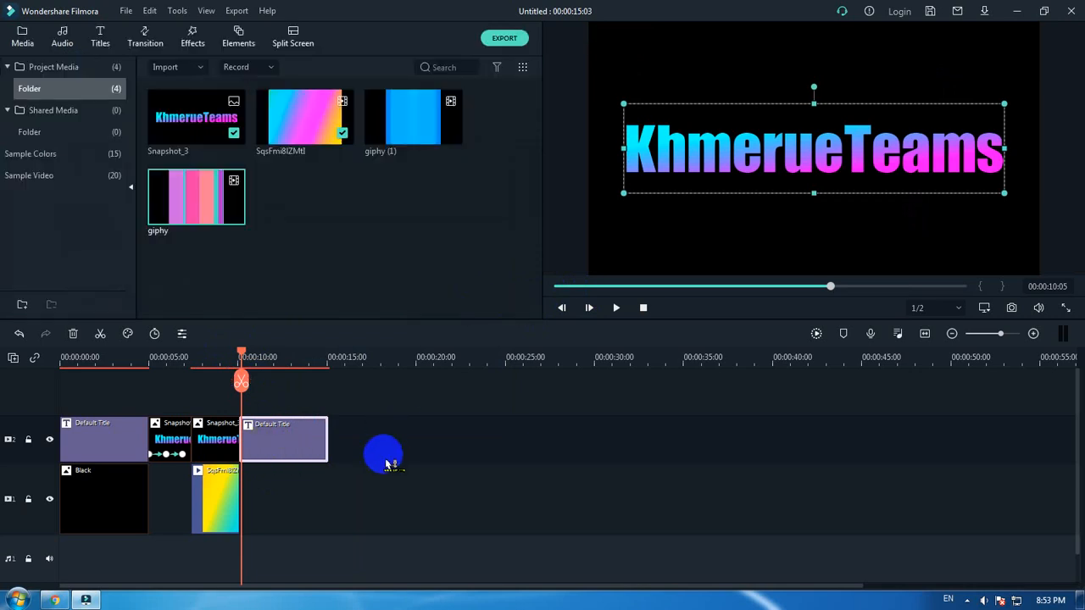
left_click(270, 438)
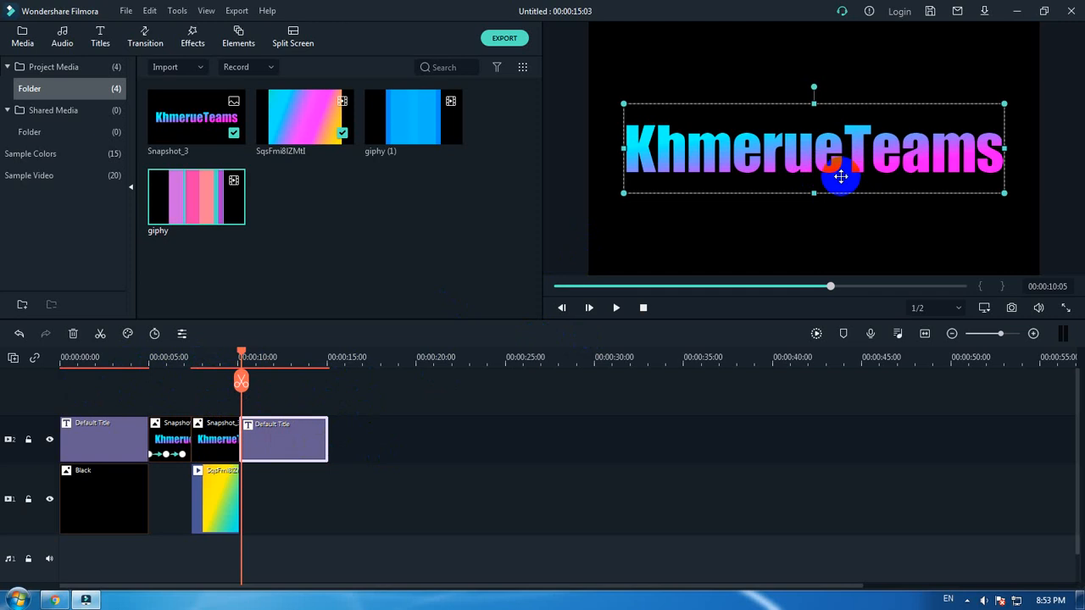
double_click(296, 447)
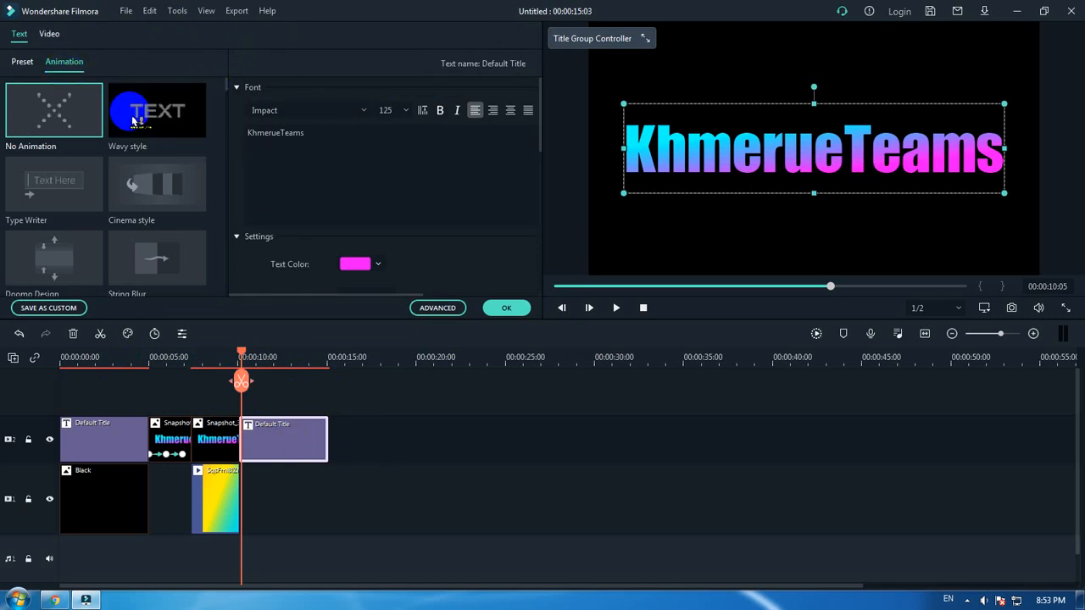
double_click(158, 200)
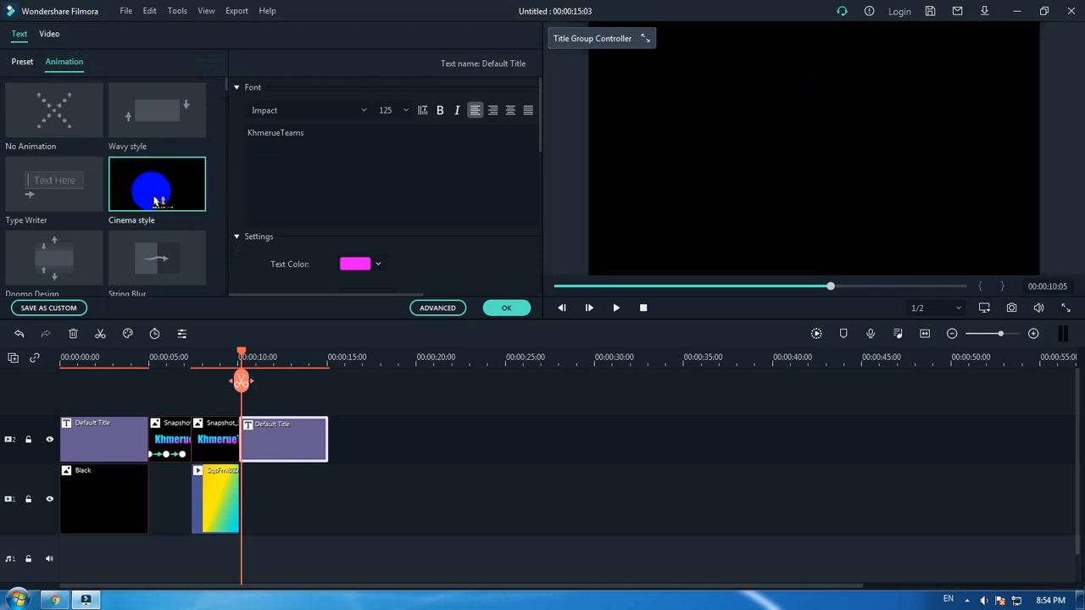
double_click(155, 245)
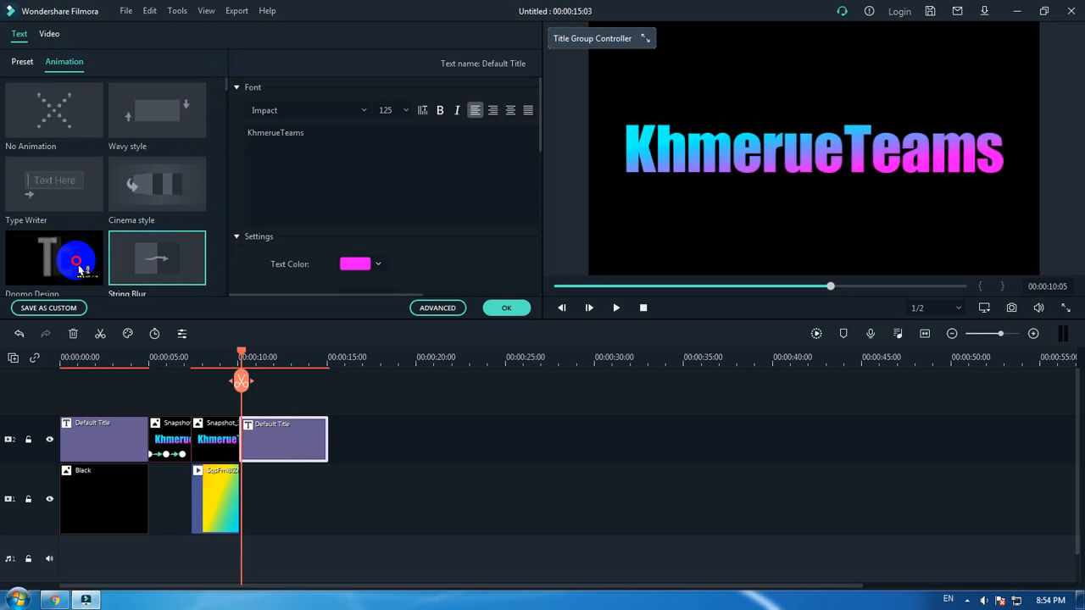
scroll(100, 191, "down", 5)
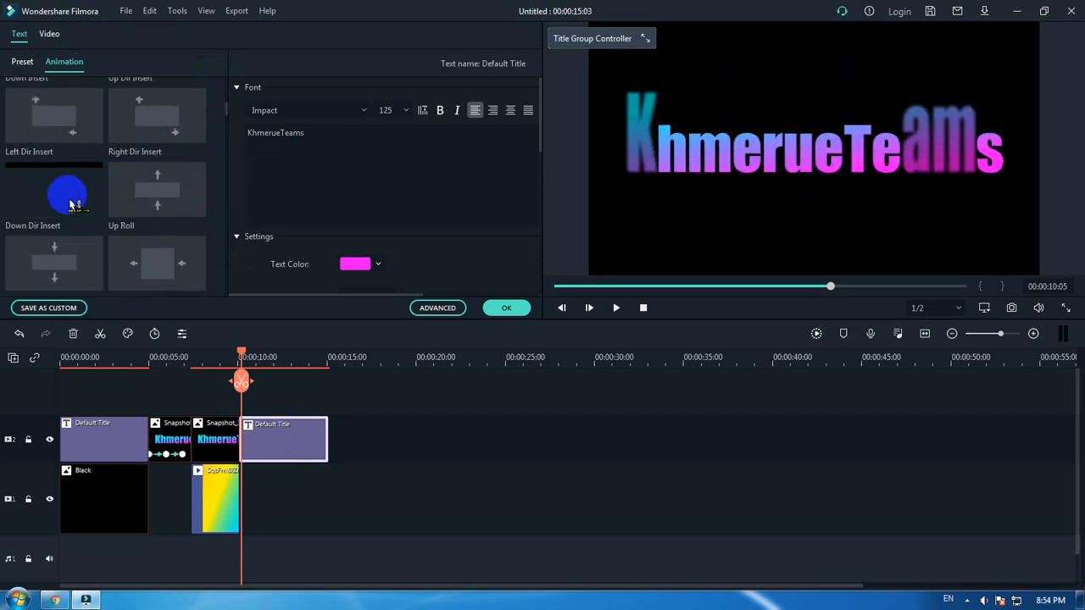
double_click(162, 186)
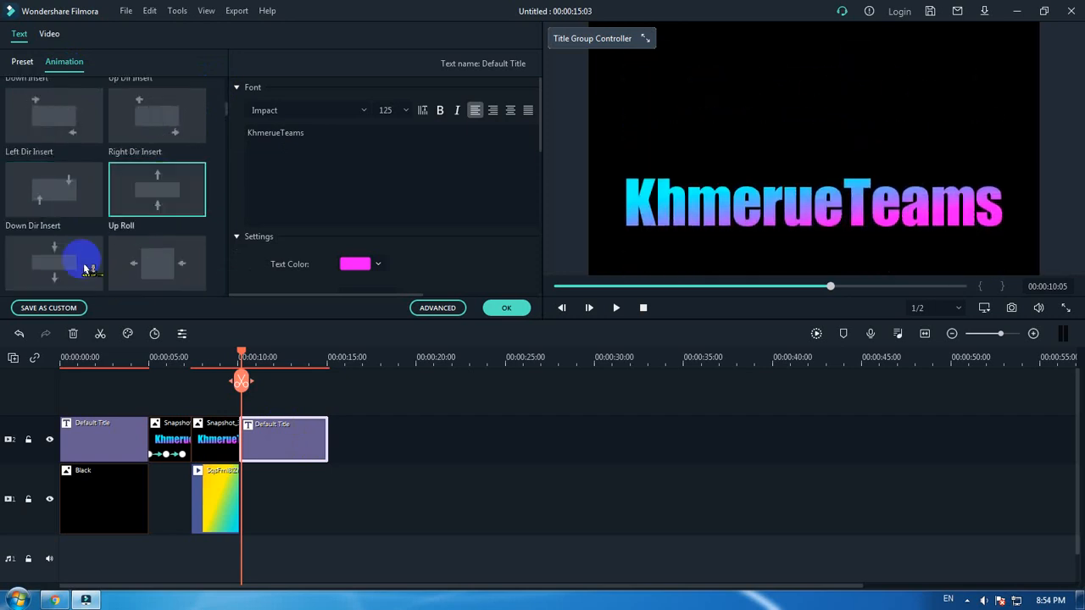
double_click(68, 261)
double_click(166, 266)
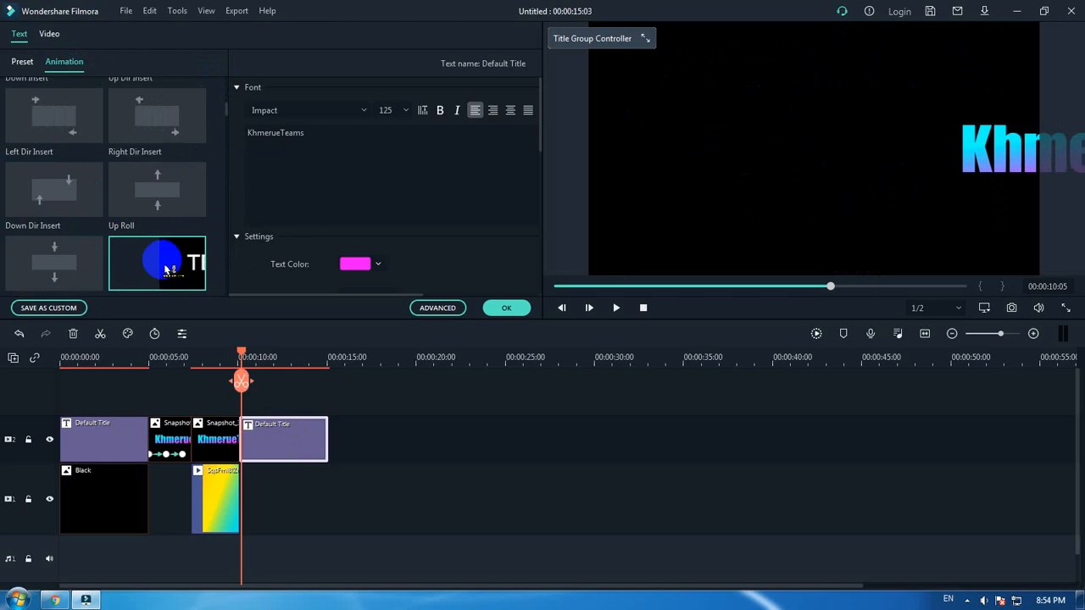
scroll(157, 186, "up", 5)
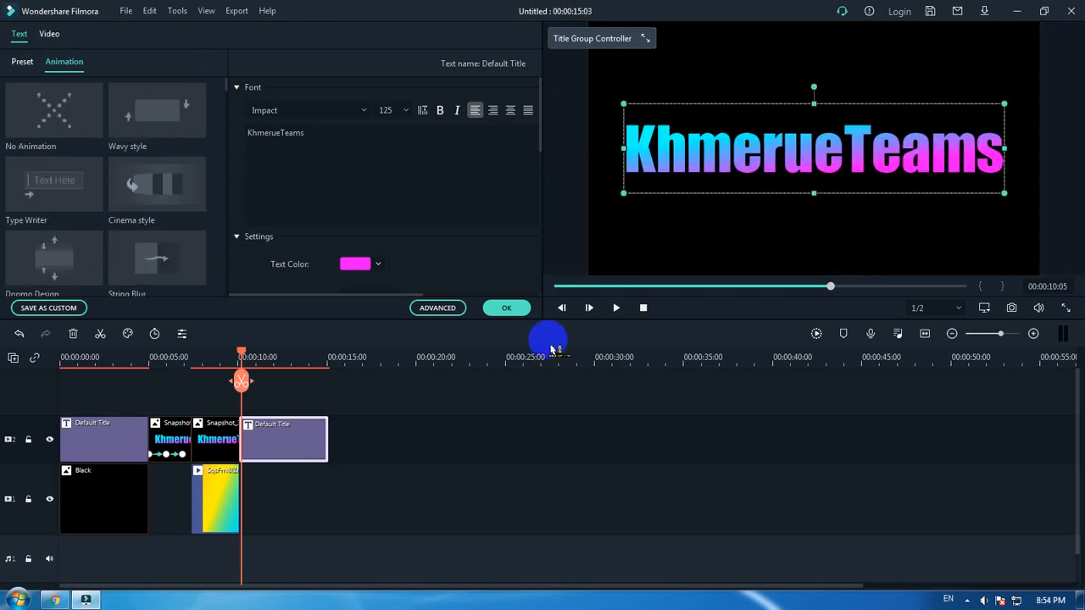
- Open the duplicated title in Advanced Text Edit and apply the Type Writer animation
left_click(438, 310)
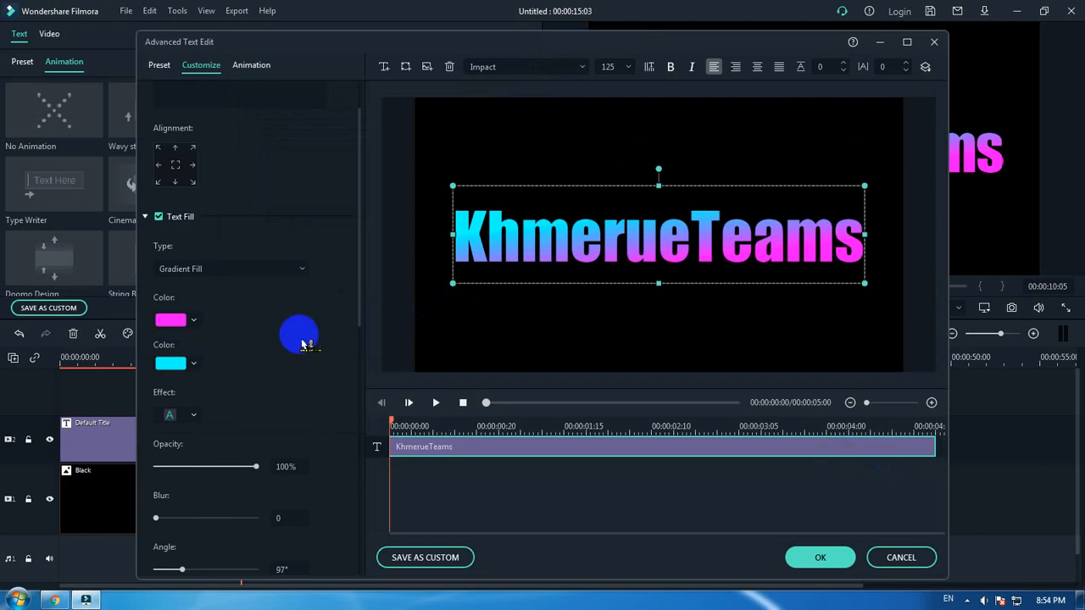
left_click(263, 66)
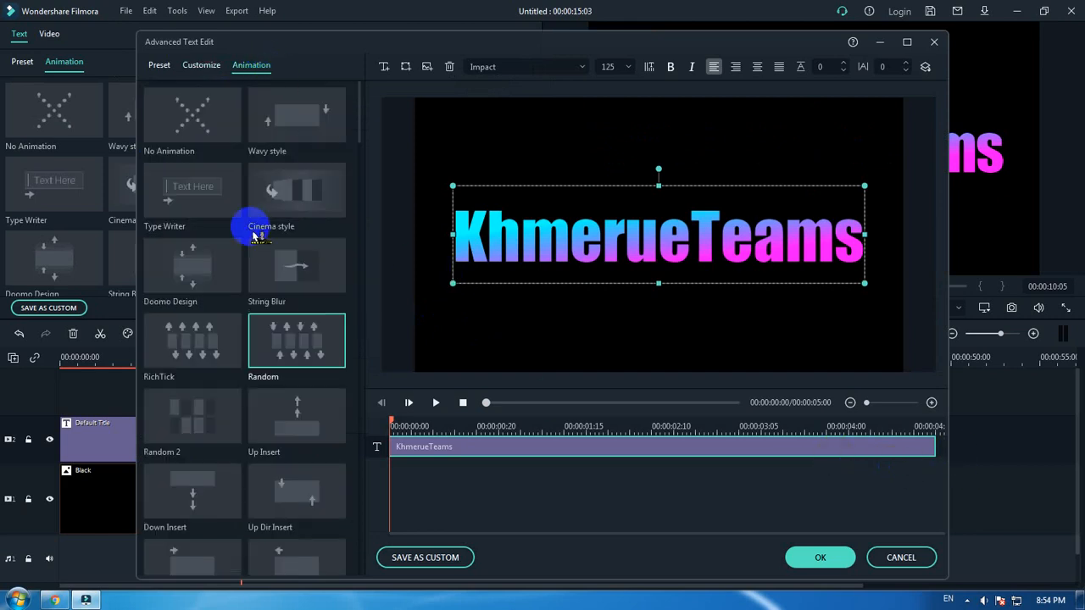
double_click(205, 200)
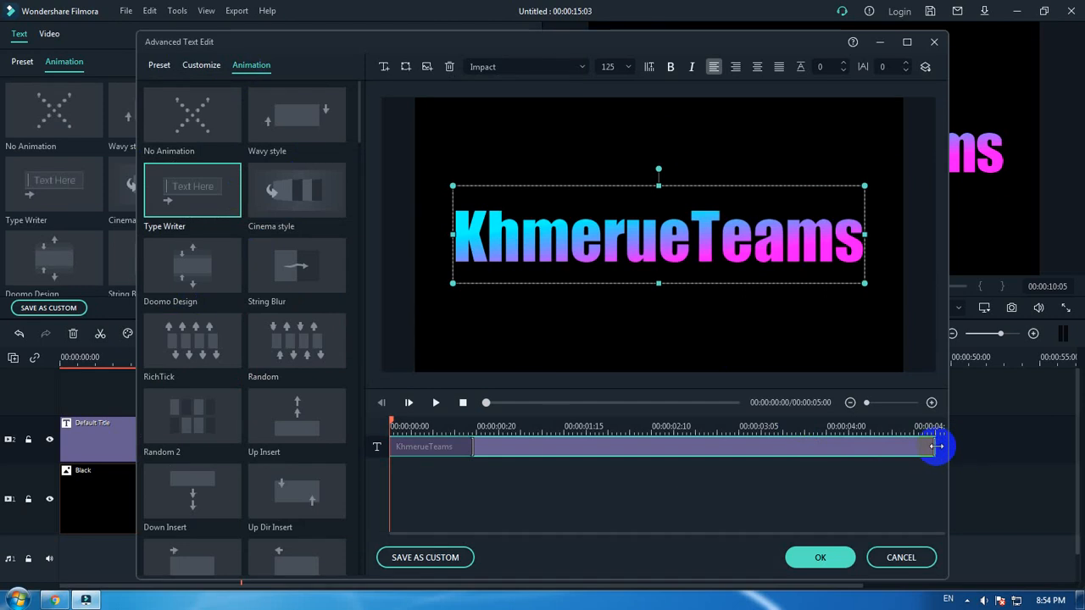
- Set the title's closing animation to begin at about 00:00:04:11, remove its opening animation section, and accept the advanced edits
left_click(937, 447)
left_click_drag(932, 446, 873, 451)
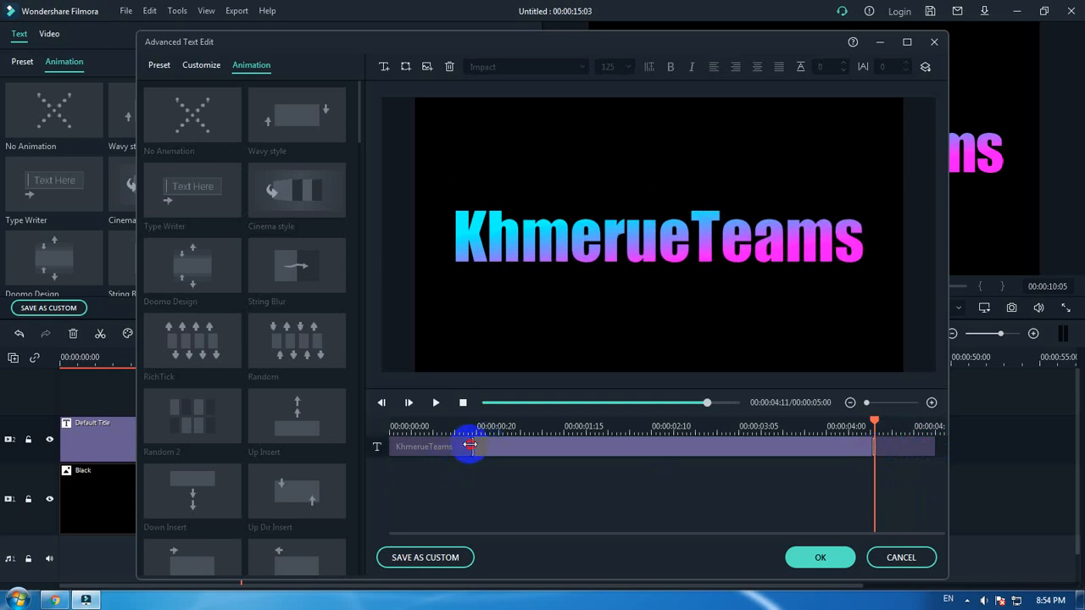
left_click_drag(471, 445, 379, 445)
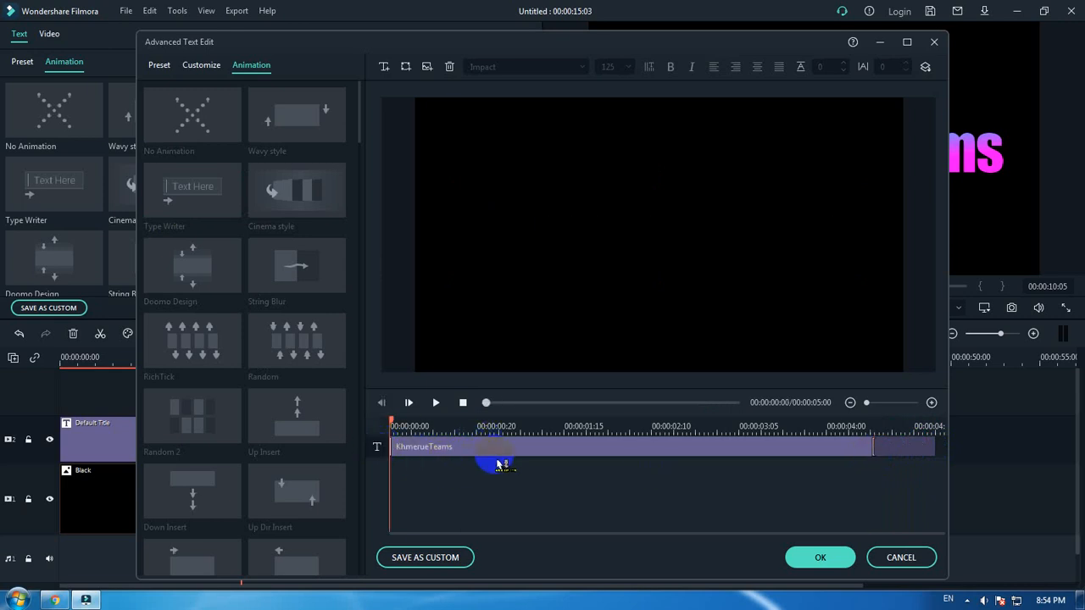
left_click(815, 560)
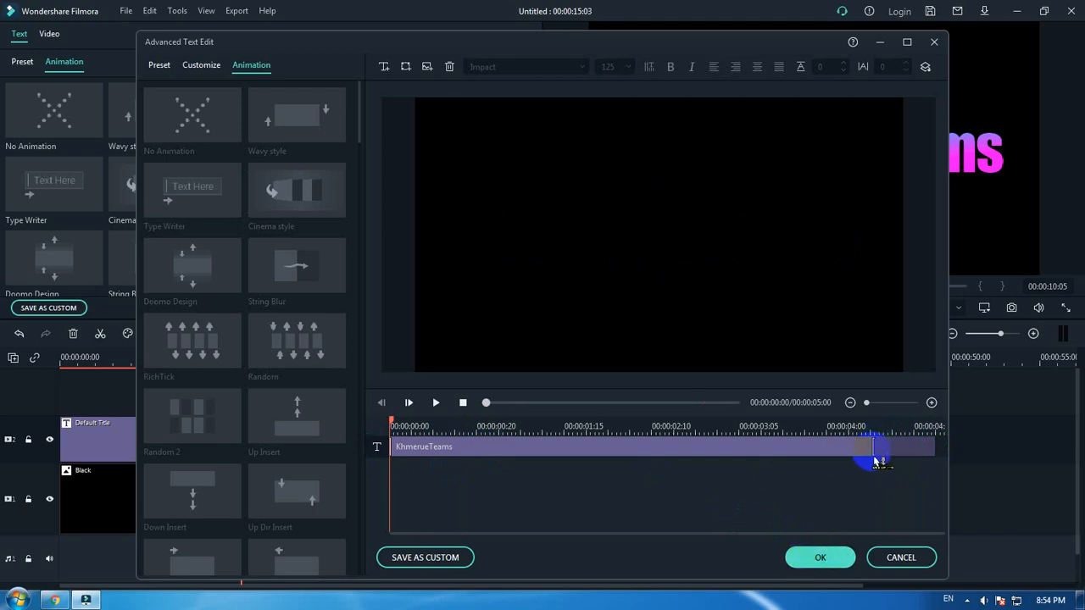
left_click(821, 563)
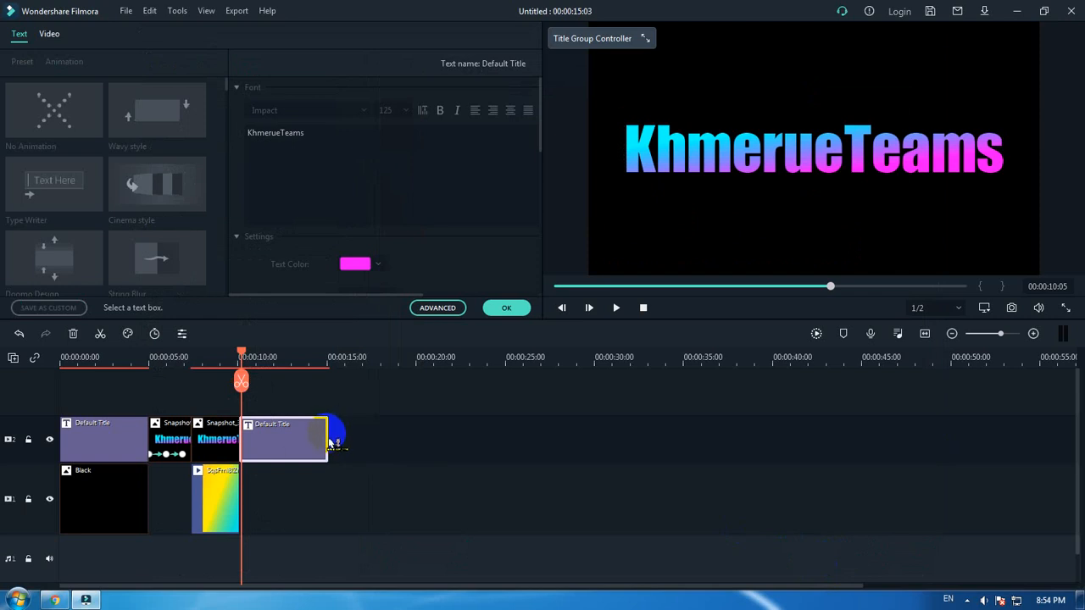
- Trim the end of the duplicated Default Title clip to 00:00:10:24, preview its closing animation, and close the title settings
left_click_drag(328, 439, 253, 437)
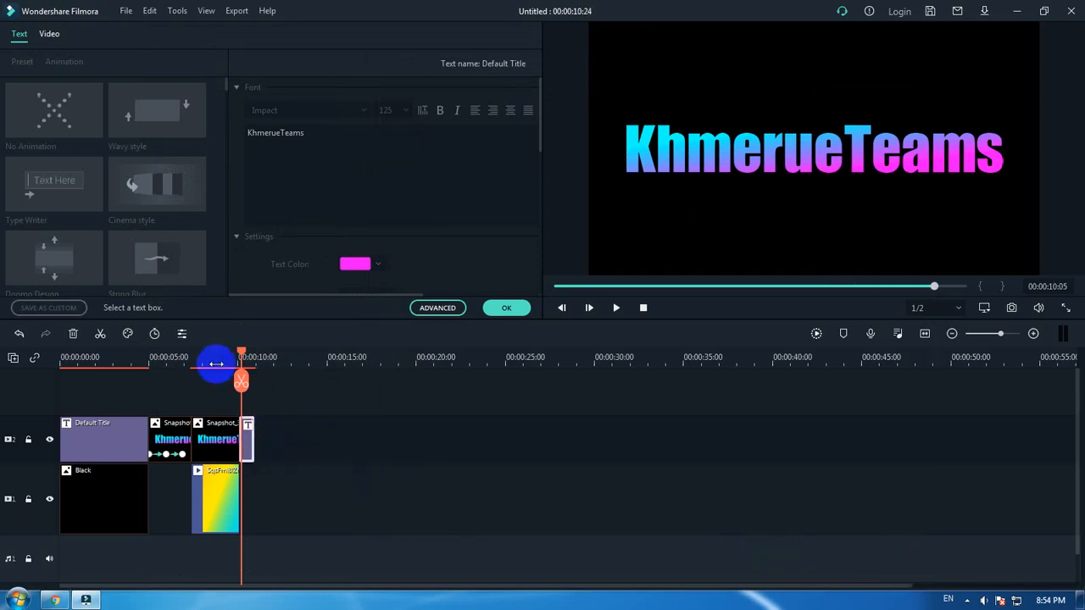
left_click(227, 364)
key("space")
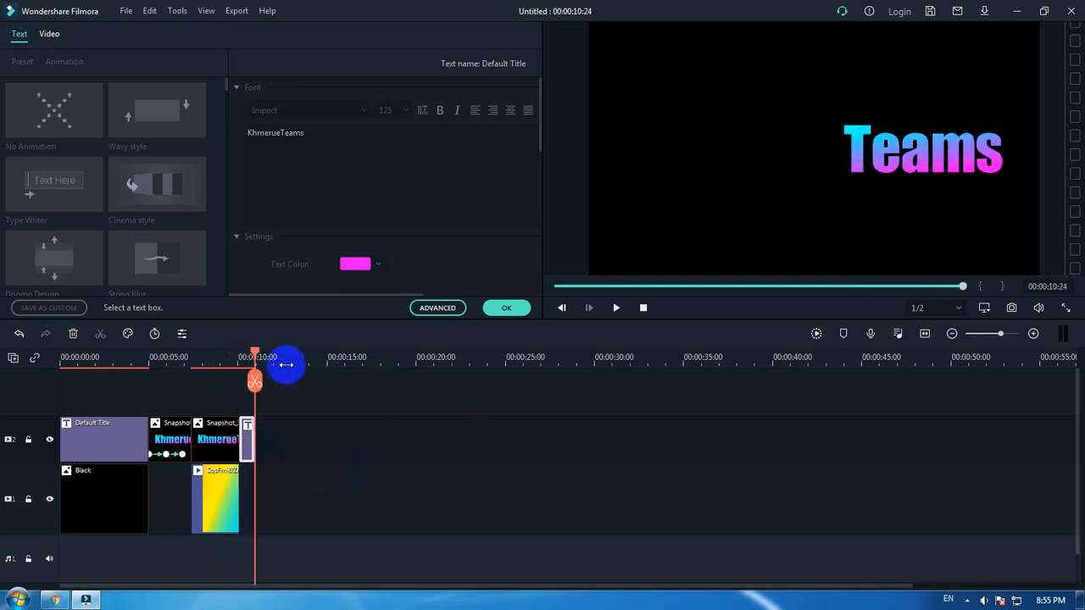
left_click_drag(311, 362, 347, 366)
left_click(499, 309)
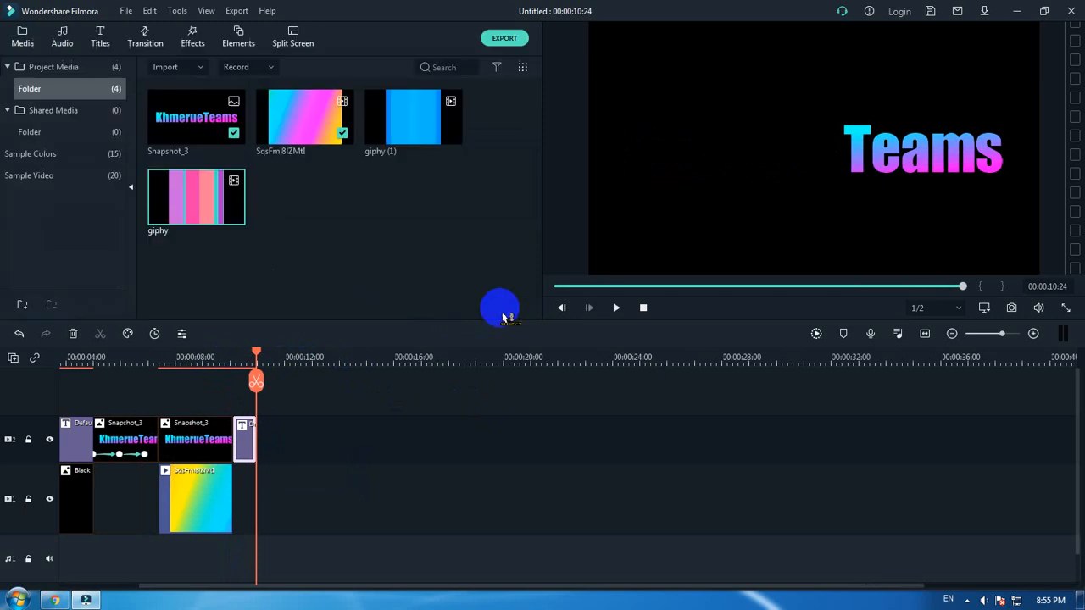
- Extend the duplicated title's end to 00:00:12:01 and again to 00:00:12:23, previewing the closing animation after each change
left_click_drag(258, 438, 284, 437)
key("space")
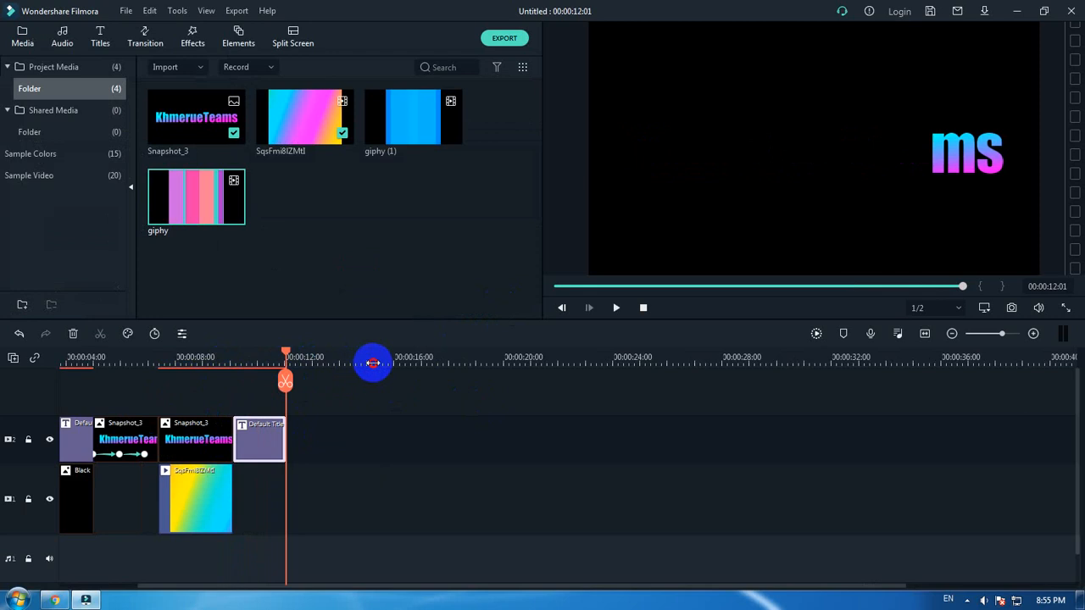
left_click_drag(373, 362, 411, 363)
left_click_drag(286, 439, 321, 443)
key("space")
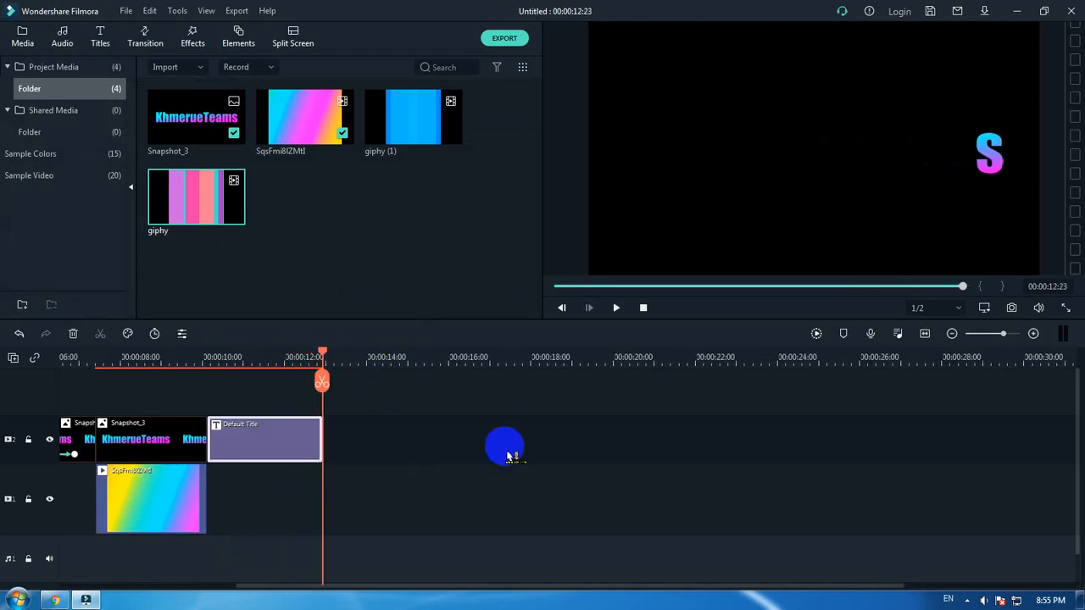
key("space")
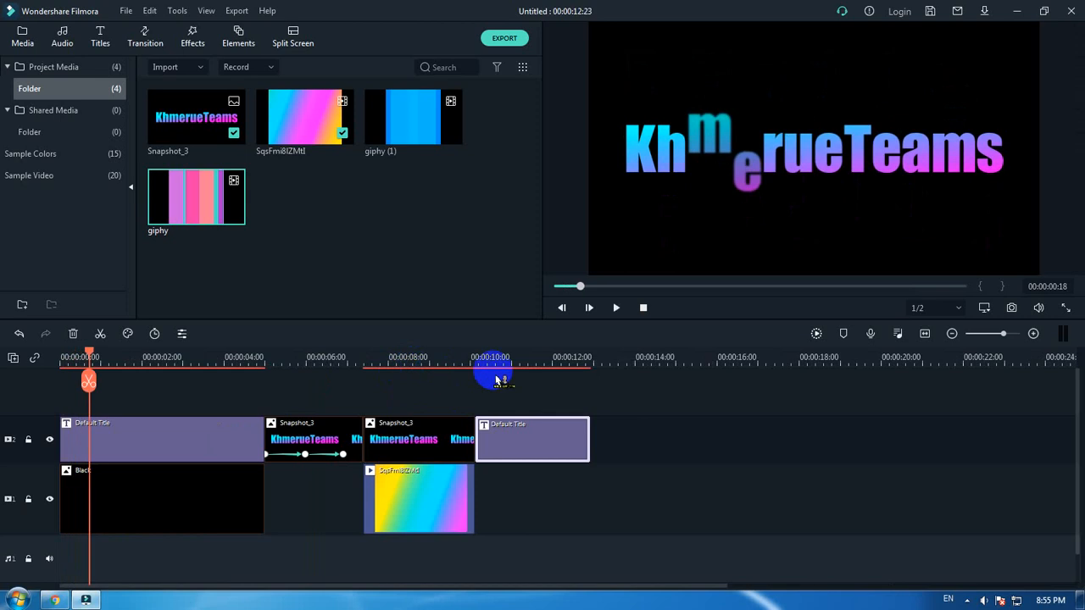
- Extend the end of the duplicated Default Title clip to 00:00:13:17 and preview its closing animation
left_click(549, 357)
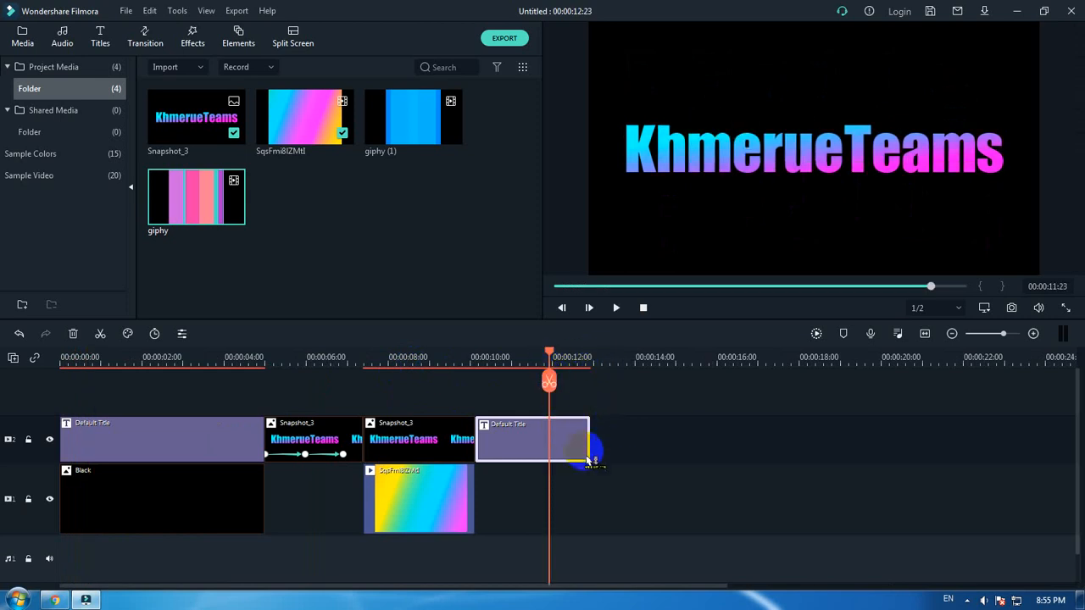
left_click_drag(590, 437, 621, 438)
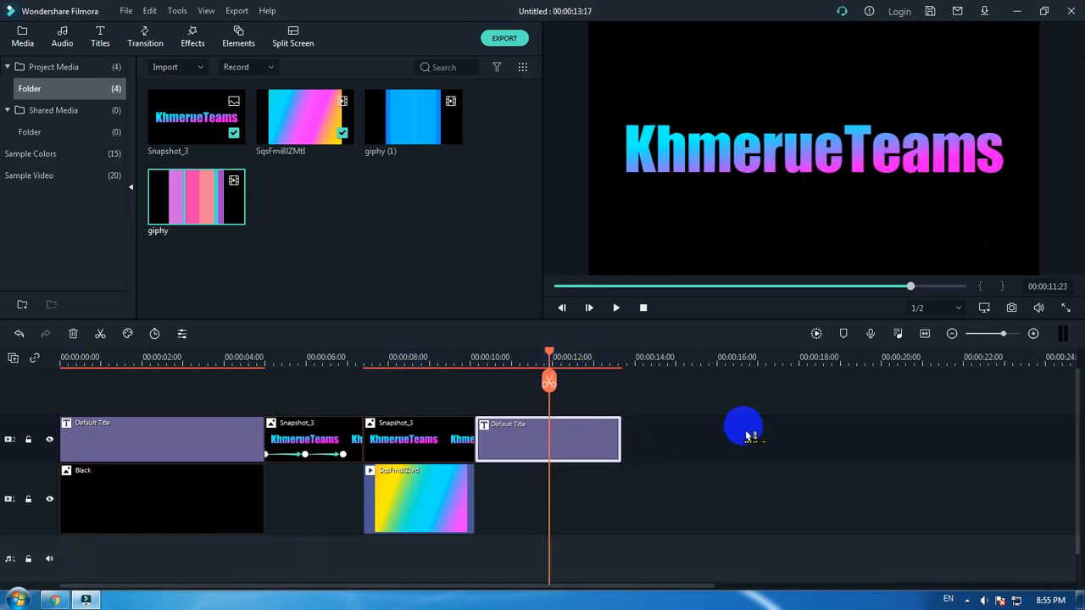
key("space")
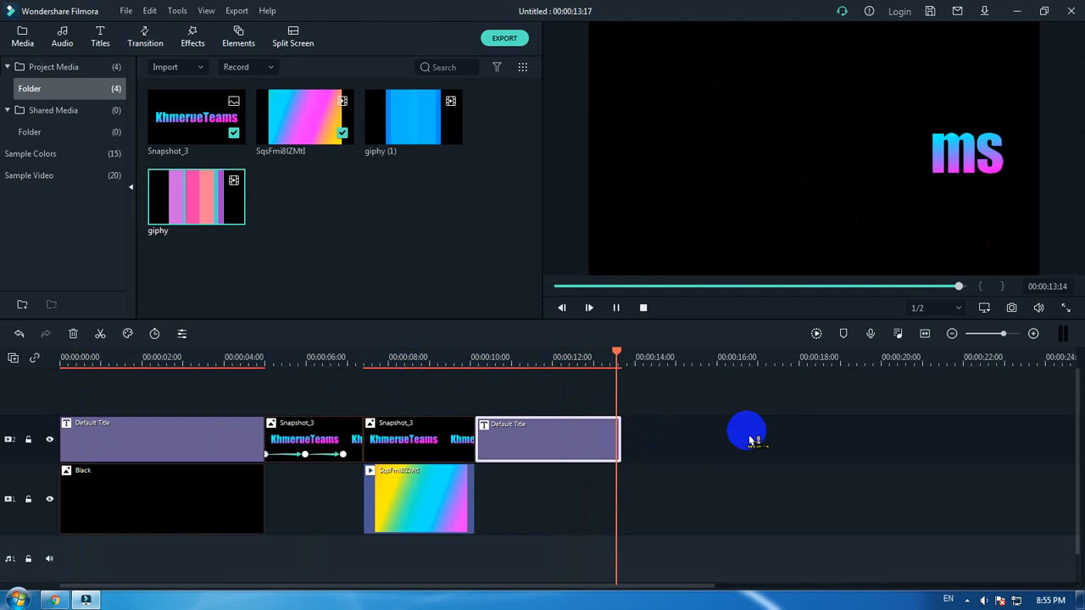
left_click_drag(692, 363, 459, 369)
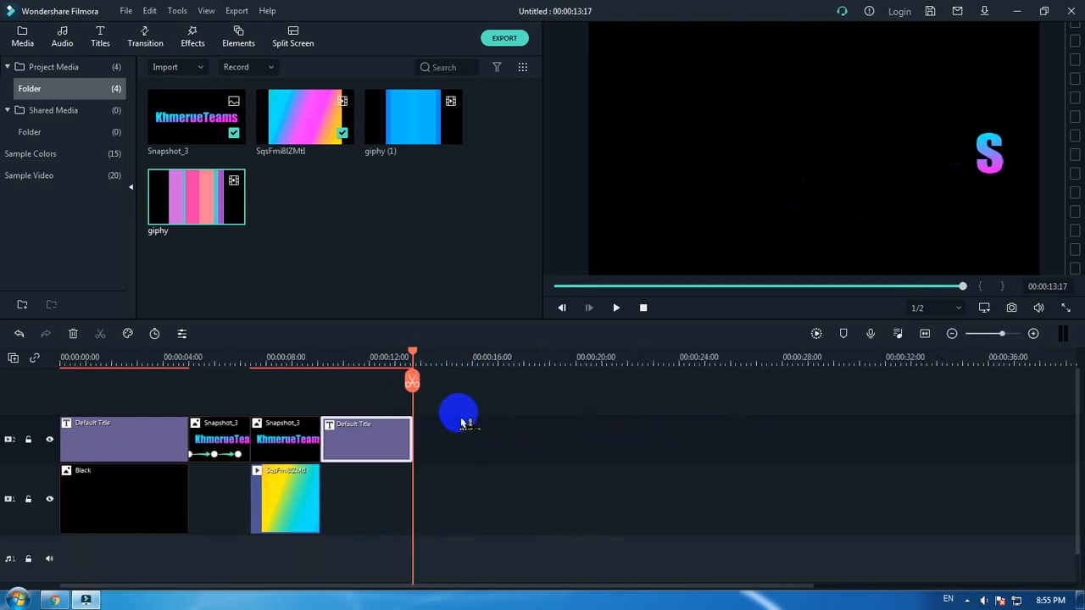
- Play the intro from the beginning through to the closing title
key("Home")
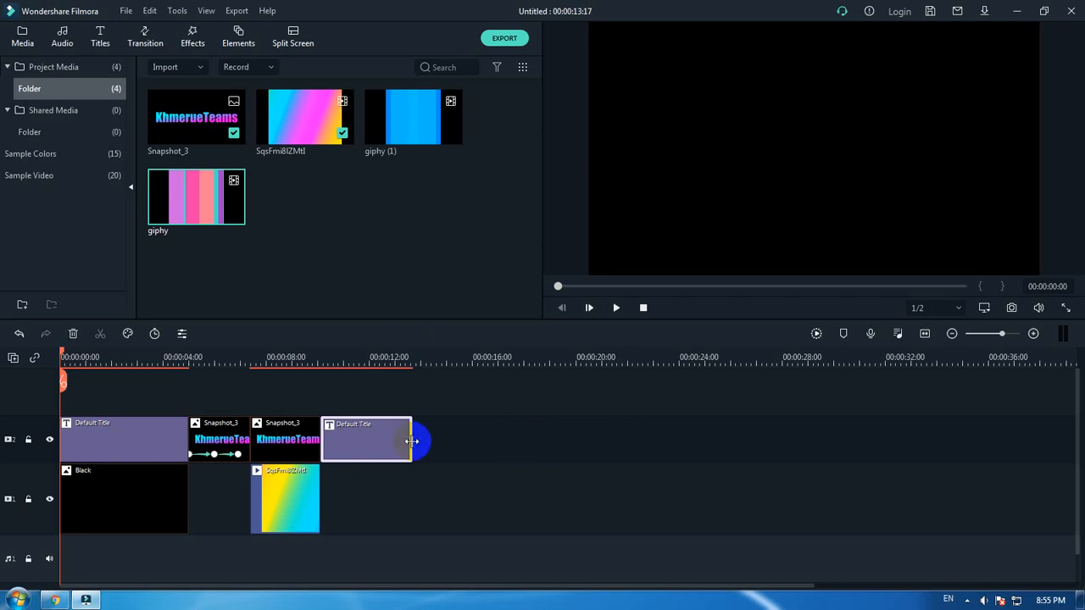
key("space")
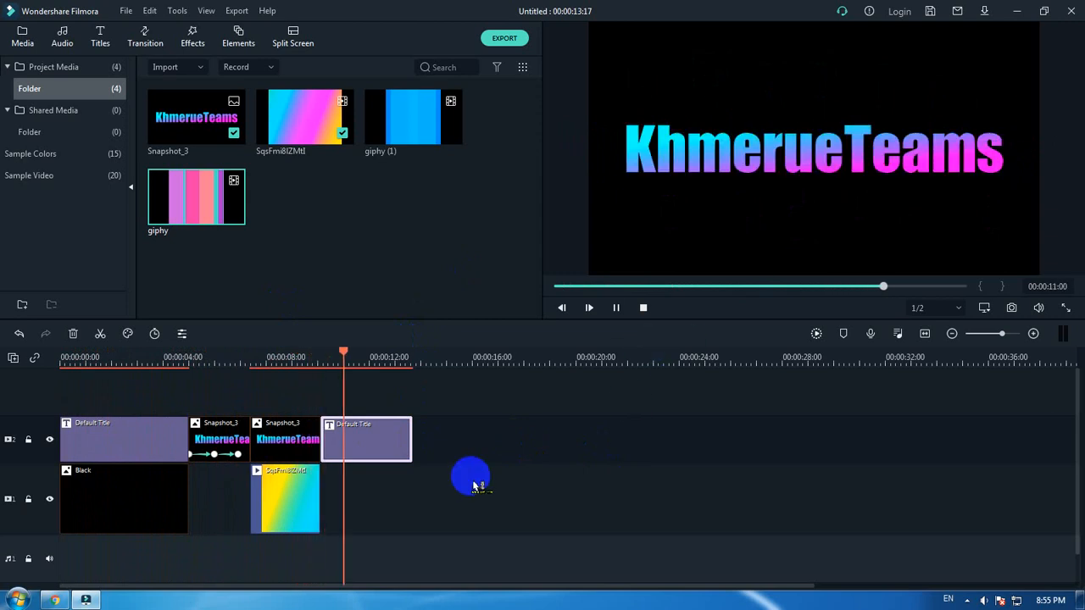
key("space")
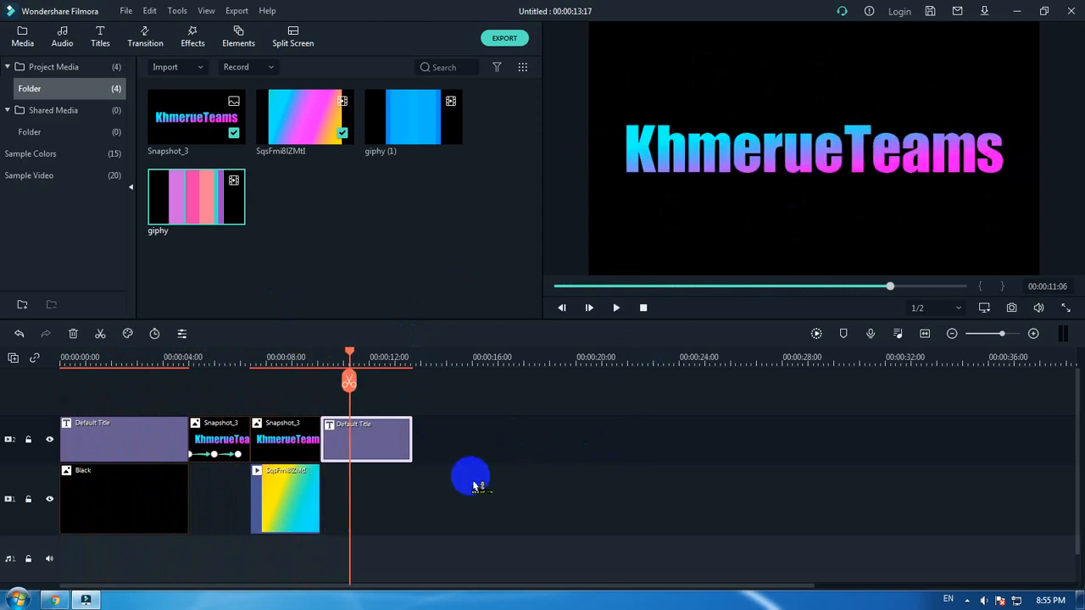
- Inspect the color-blended text at 00:00:08:22 and the video properties and available commands of the gradient clip on track 1
left_click(288, 362)
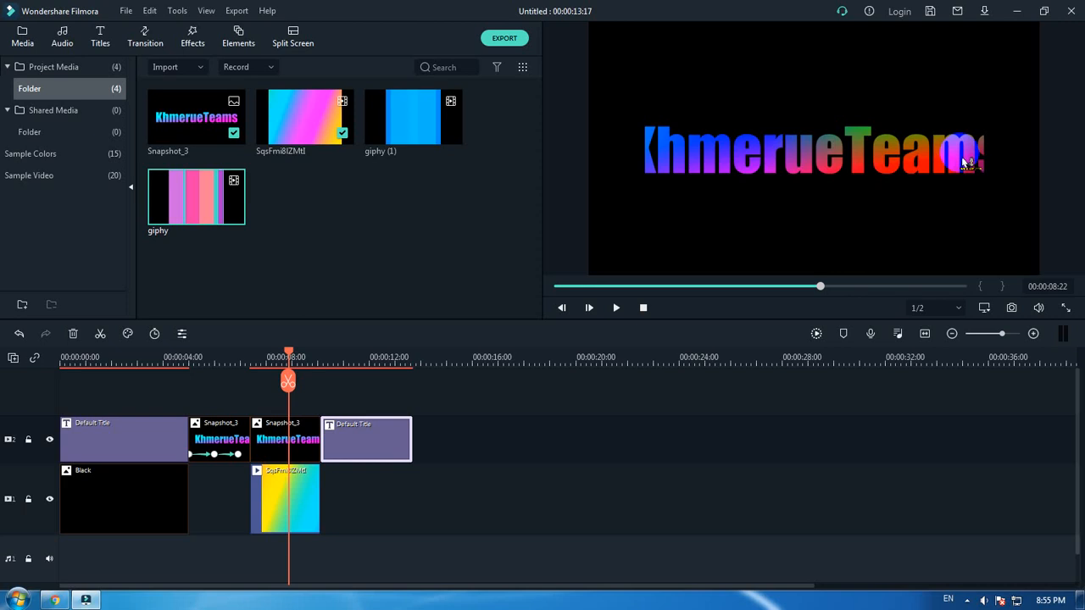
left_click(306, 509)
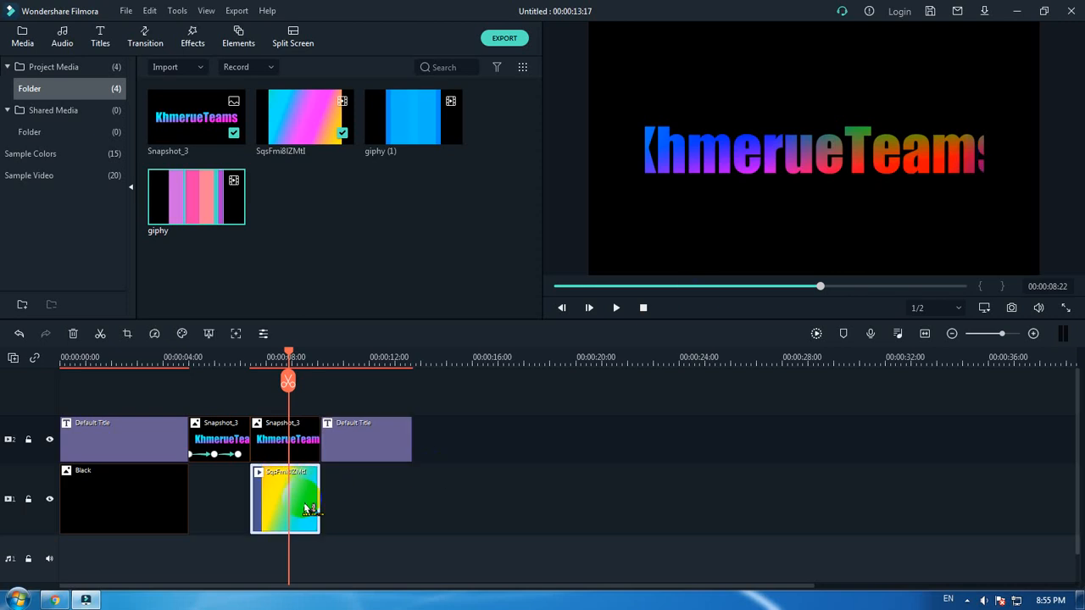
double_click(308, 508)
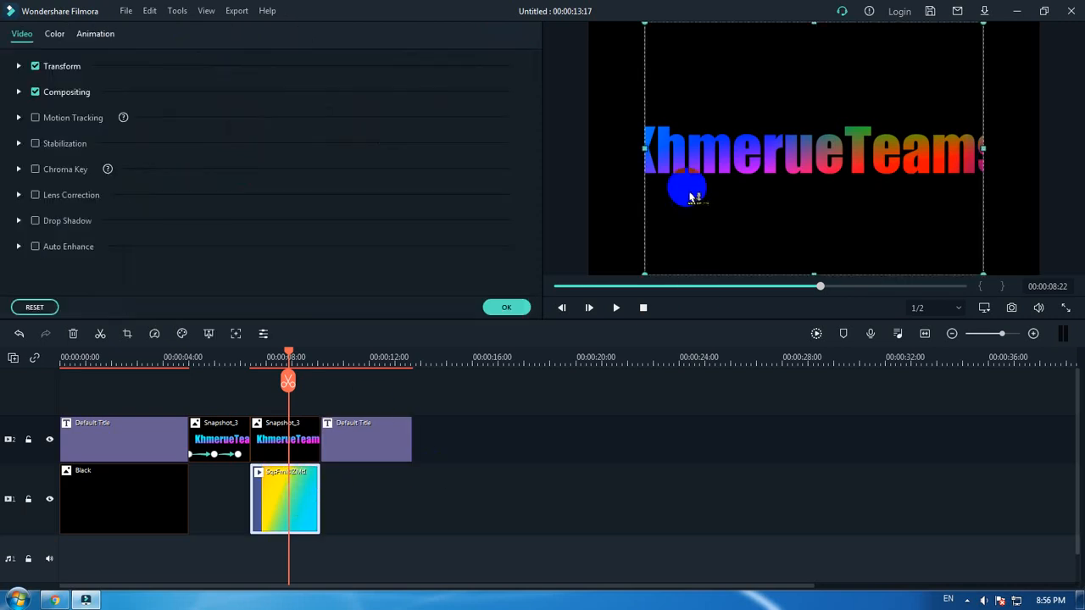
left_click(505, 306)
right_click(296, 505)
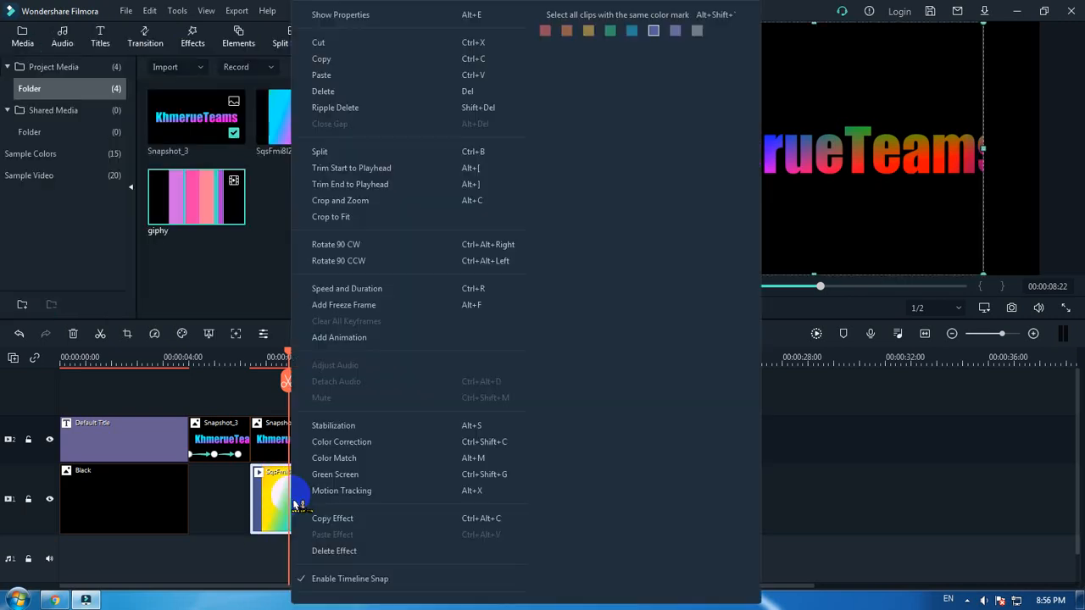
left_click(261, 505)
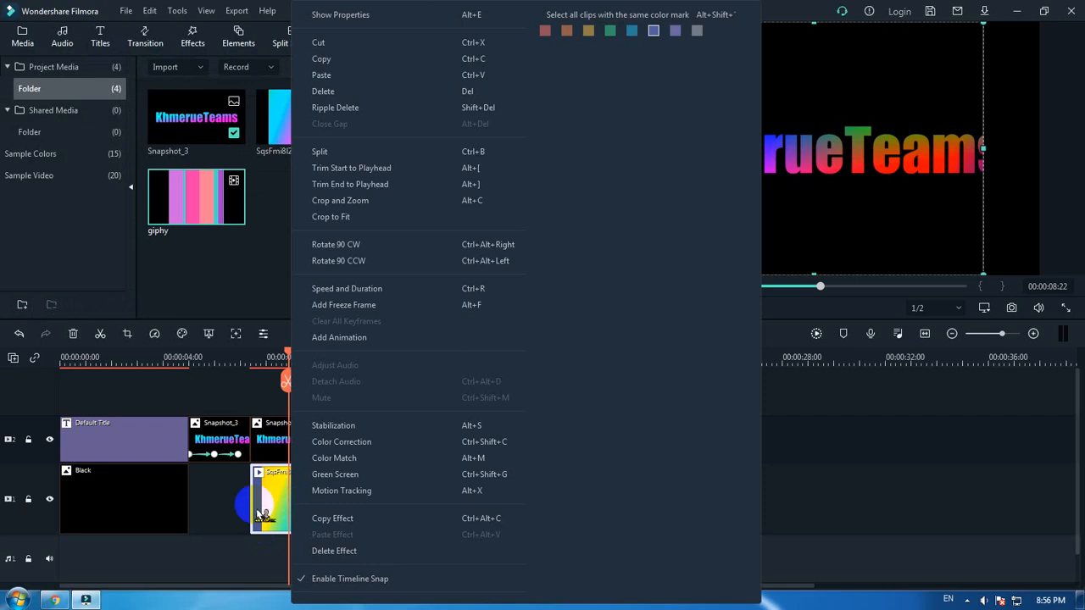
- Look at the gradient GIF image results in Chrome, and widen the gradient clip on track 1 to fill the frame
left_click(54, 600)
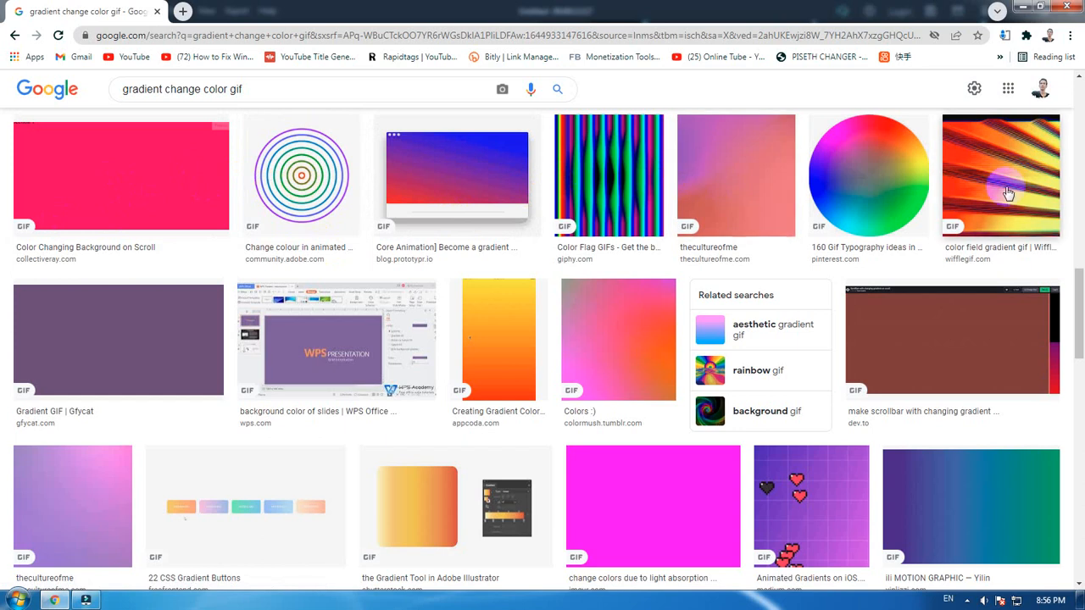
left_click(1023, 6)
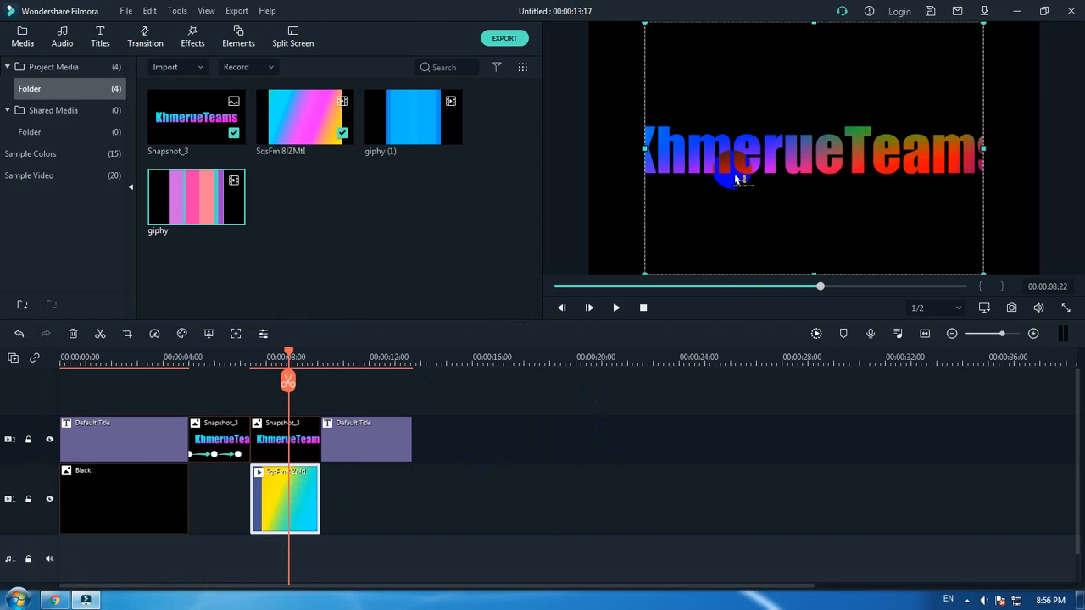
left_click_drag(644, 149, 587, 150)
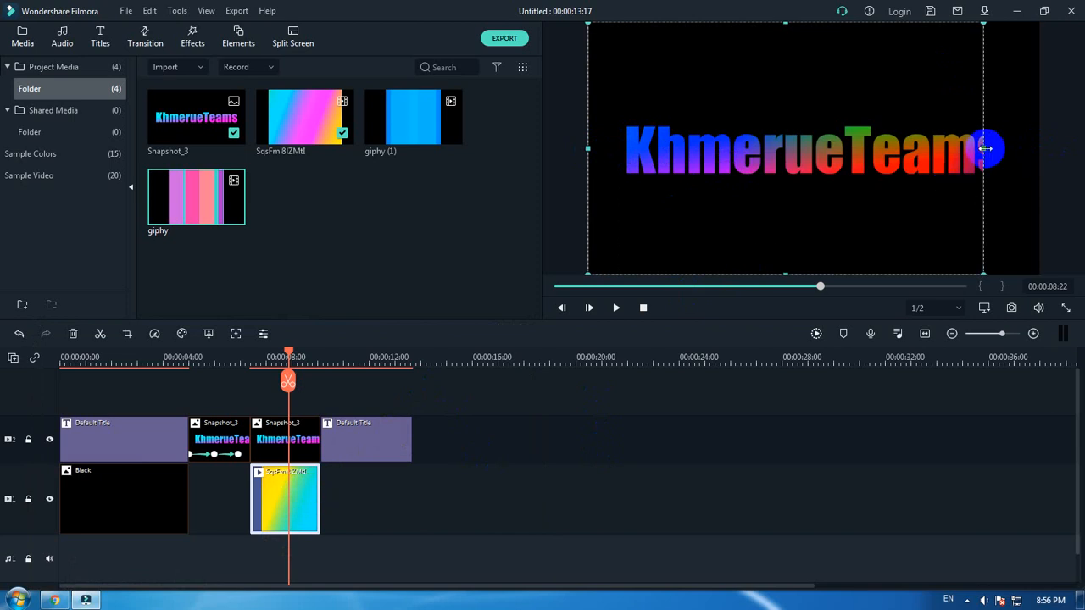
left_click_drag(984, 149, 1043, 150)
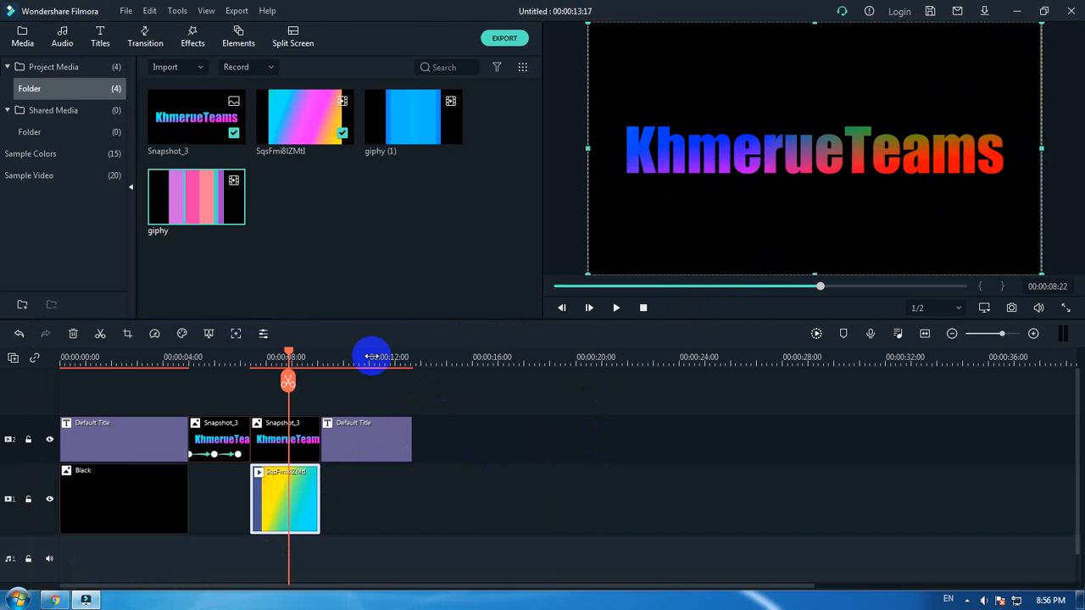
- Trim the ends of the opening Default Title and Black clips together, shortening the intro to 00:00:10:12, and play it from the start
key("Home")
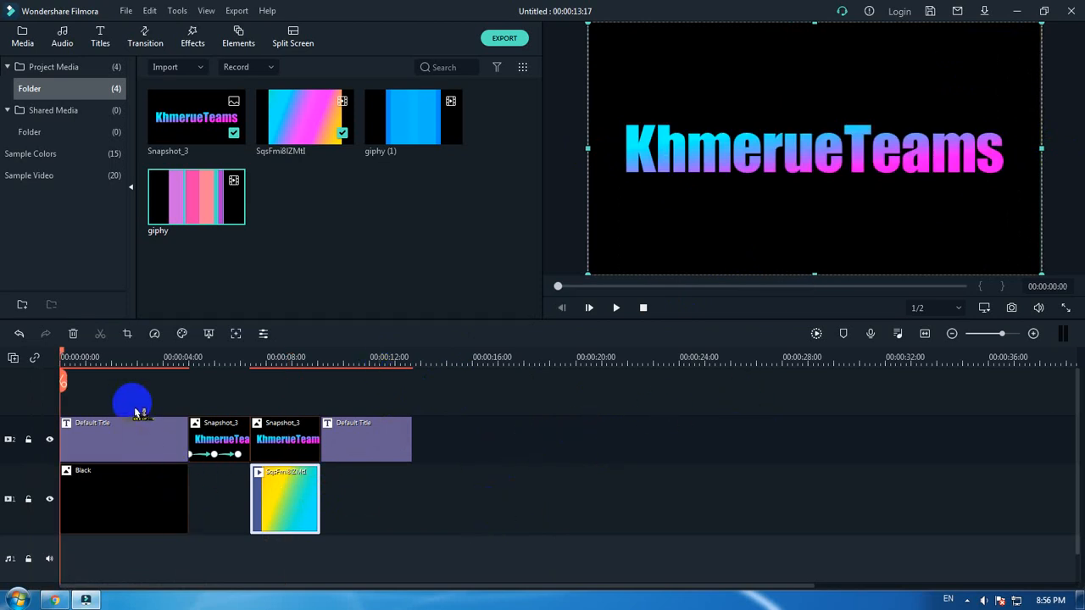
left_click_drag(134, 392, 135, 522)
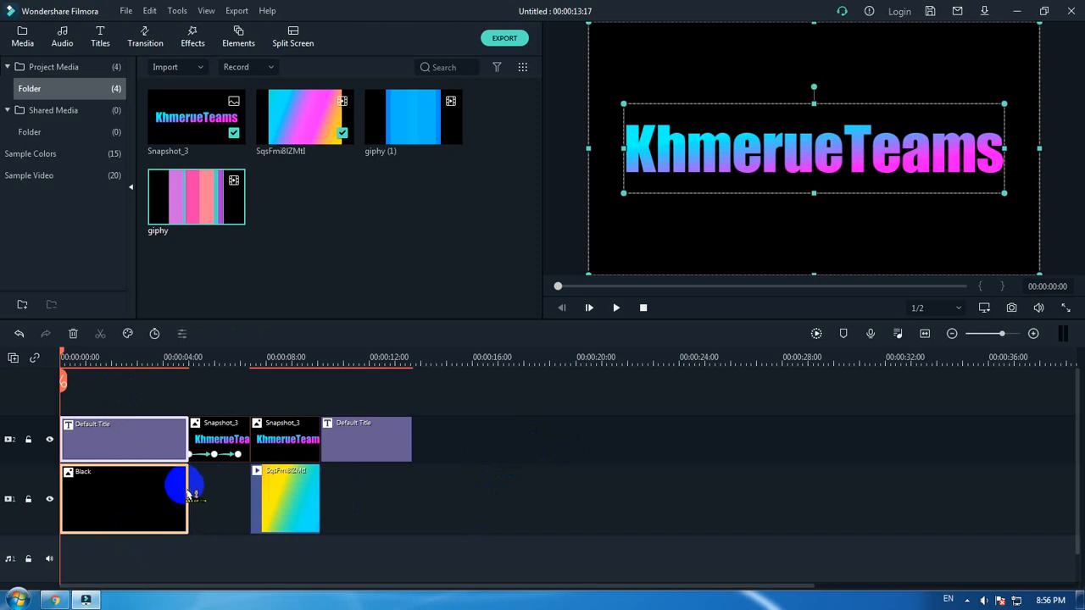
left_click_drag(188, 487, 105, 484)
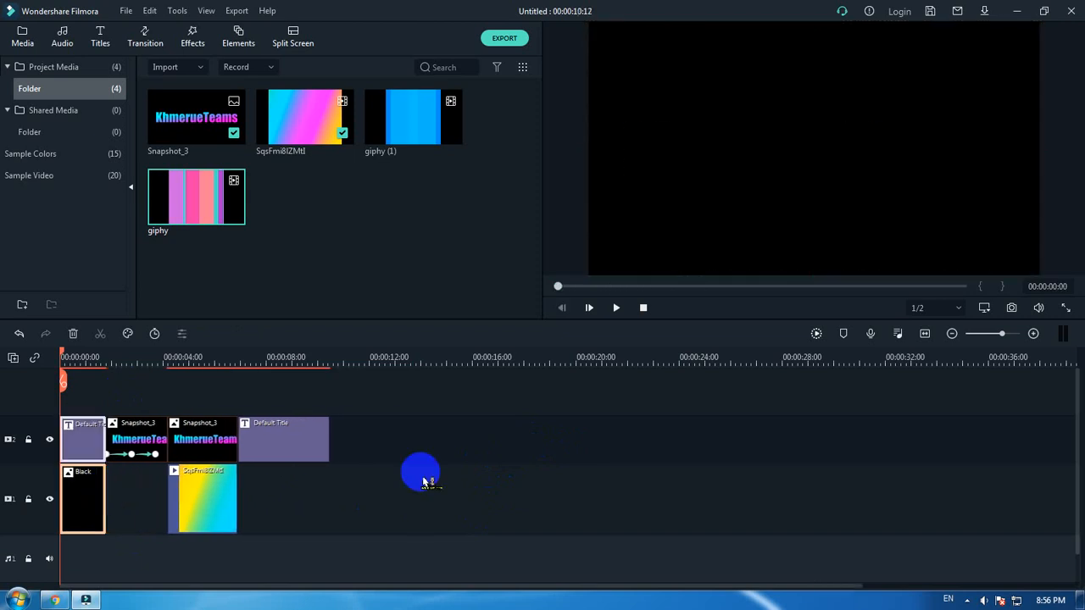
key("space")
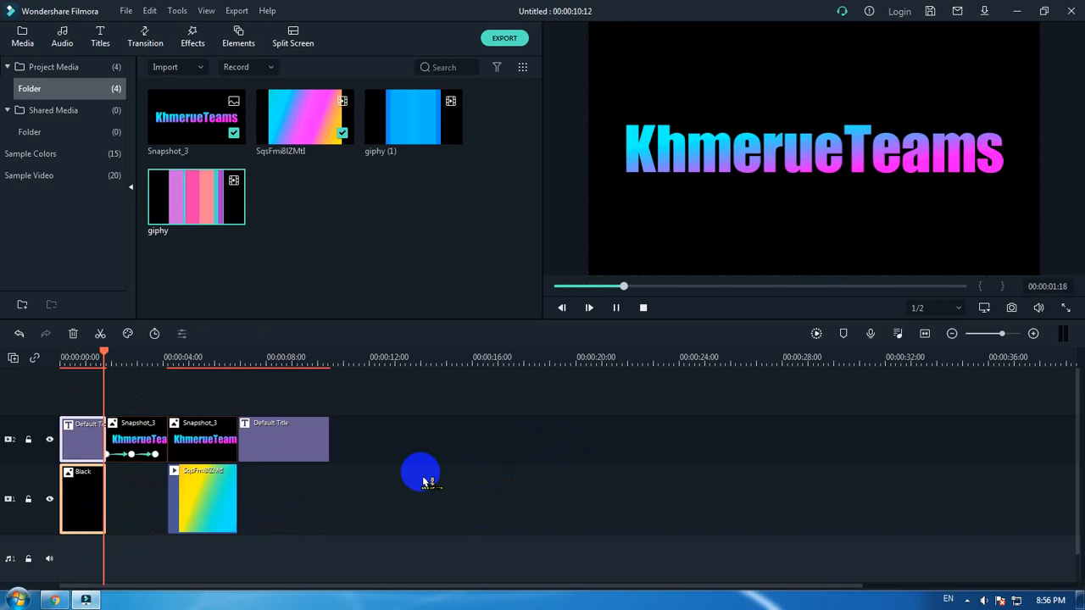